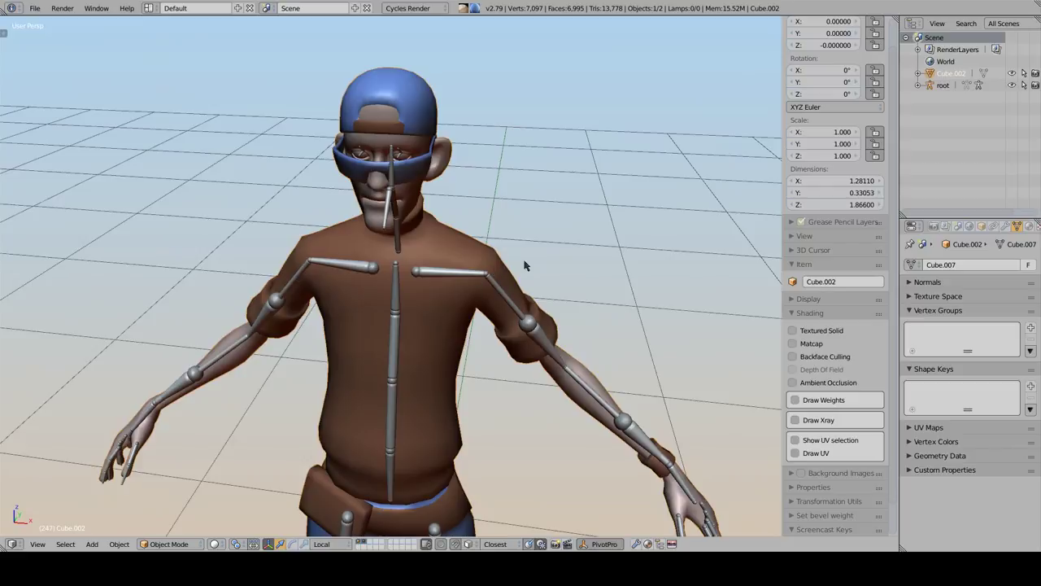
Parent the character mesh Cube.002 to the root armature so the bones deform it
key(g)
right_click(484, 242)
shift+right_click(461, 276)
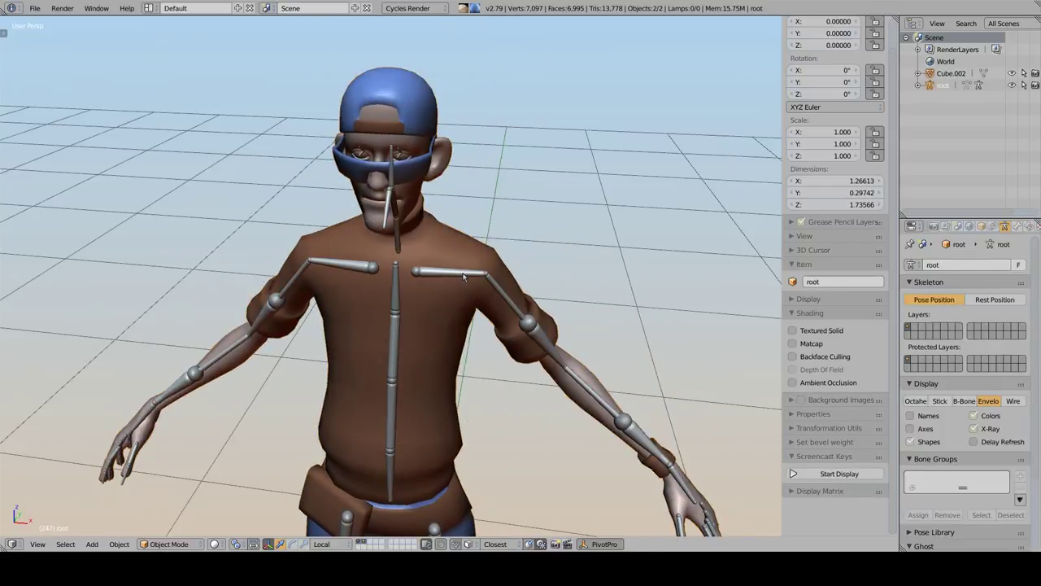
key(ctrl+p)
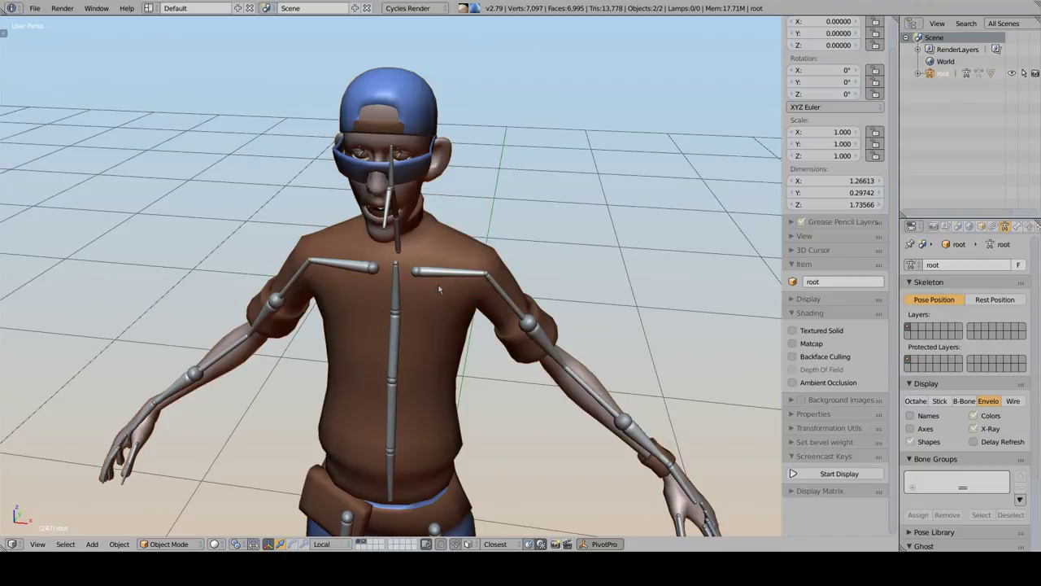
Select the root armature alone and switch it to Pose Mode
key(z)
right_click(463, 274)
right_click(262, 321)
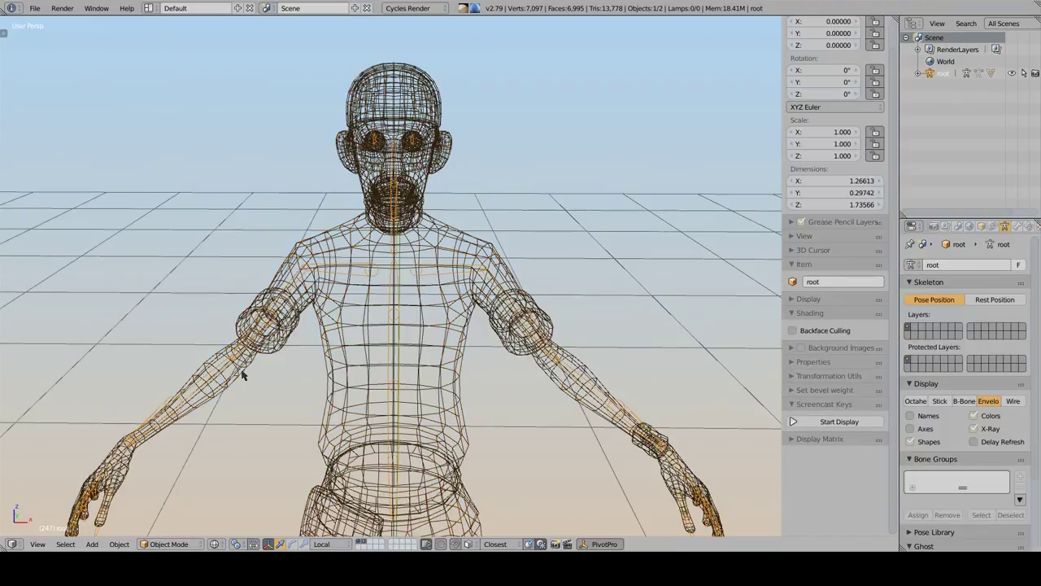
click(167, 543)
click(179, 499)
Raise both arms outward by rotating the arm_stretch.r and arm_stretch.l bones, with the mesh shown in solid shading
right_click(297, 284)
key(z)
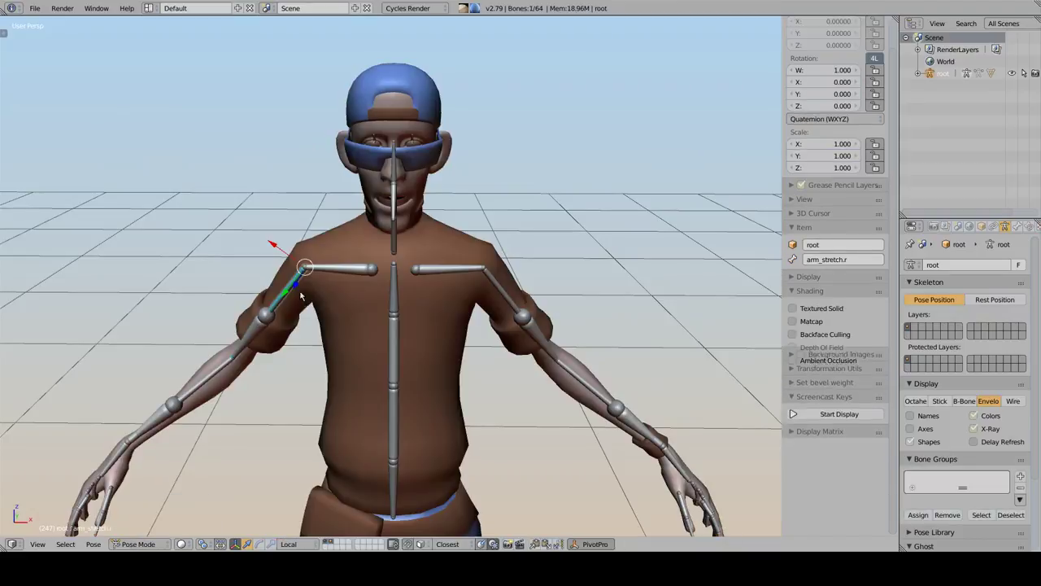
key(r)
click(286, 316)
right_click(502, 298)
right_click(503, 299)
key(r)
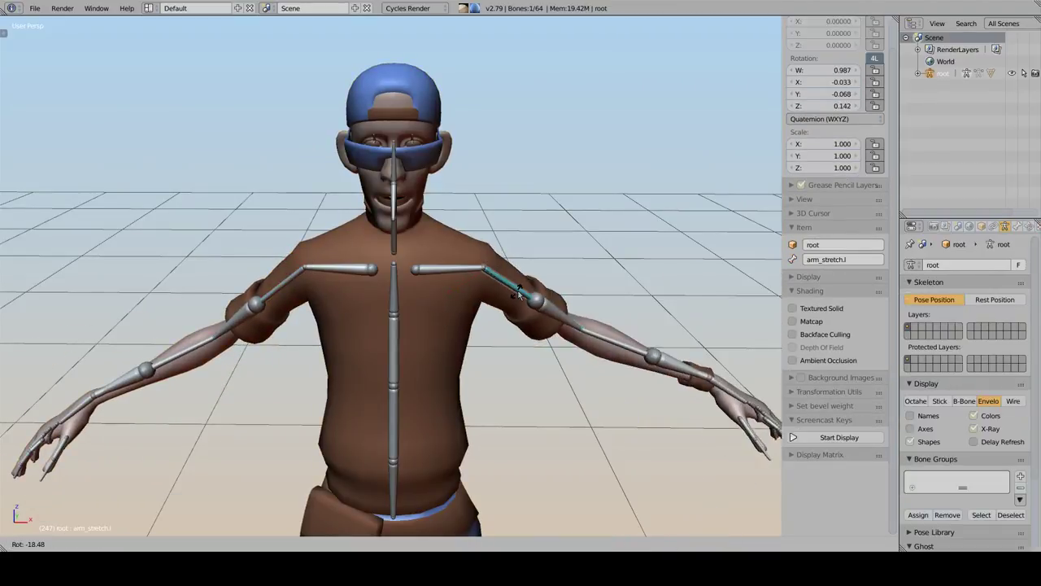
click(516, 289)
Rotate the c_jawbone.x bone slightly downward to open the character's mouth further
right_click(394, 198)
key(KP_Decimal)
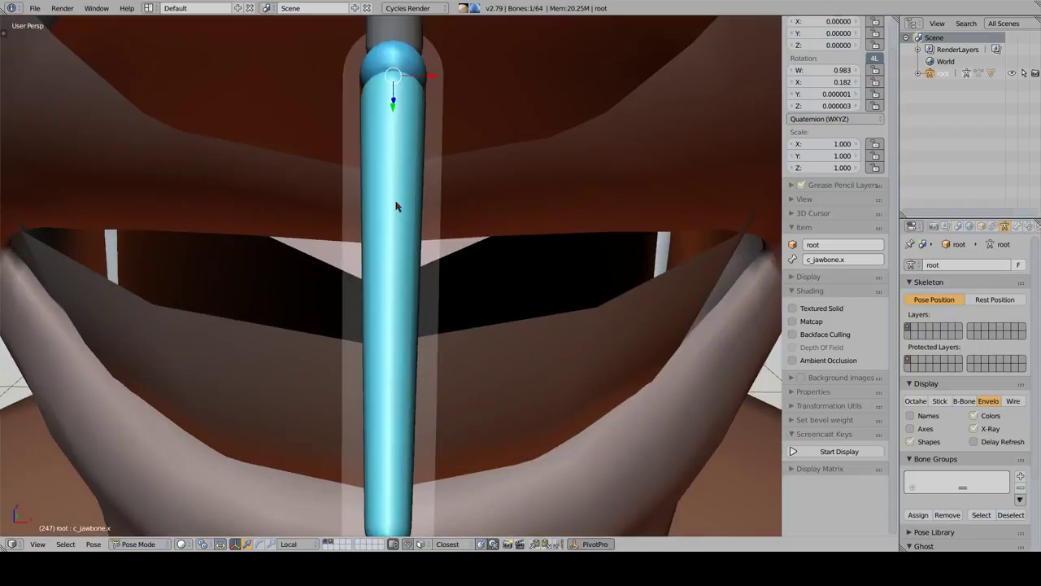
scroll(398, 204, down, 11)
middle_drag(430, 263, 385, 280)
scroll(374, 297, up, 6)
key(r)
right_click(370, 278)
key(r)
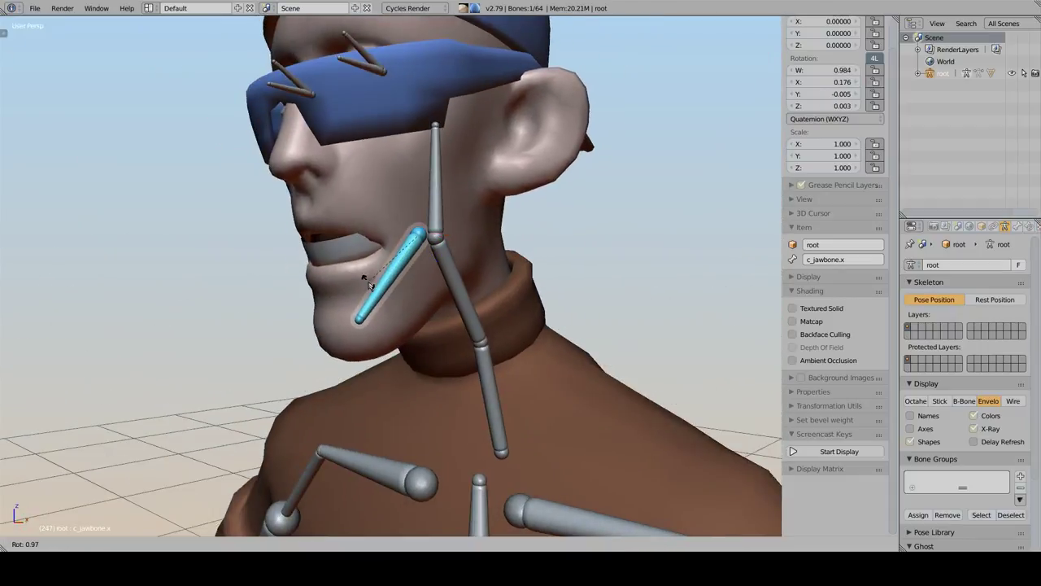
click(374, 275)
middle_drag(374, 275, 384, 206)
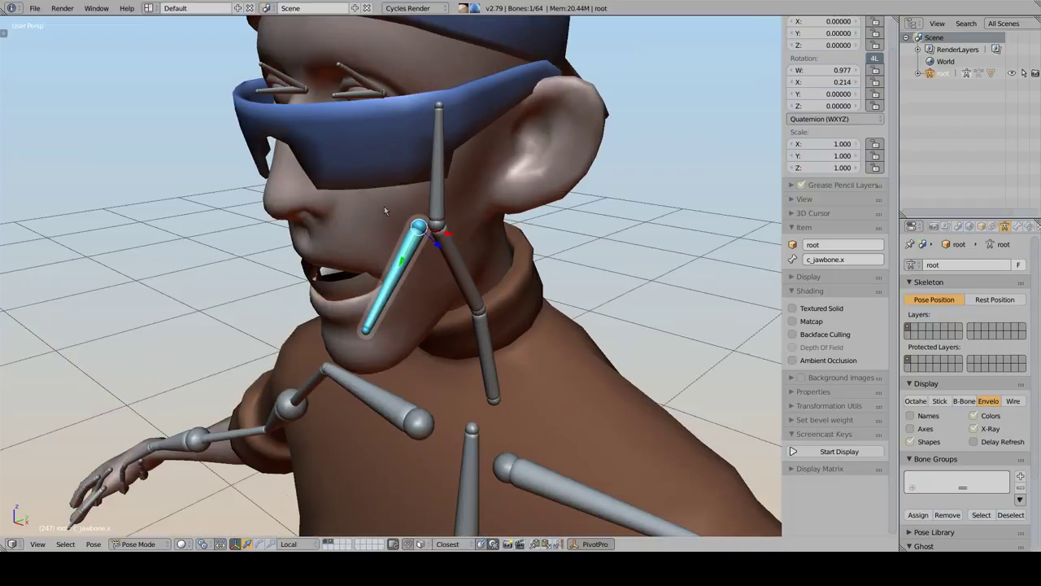
Try rotating the eyelid.l bone in different directions to test how it deforms the head
right_click(364, 83)
scroll(365, 88, down, 3)
shift+middle_drag(366, 100, 370, 145)
scroll(369, 145, up, 1)
key(r)
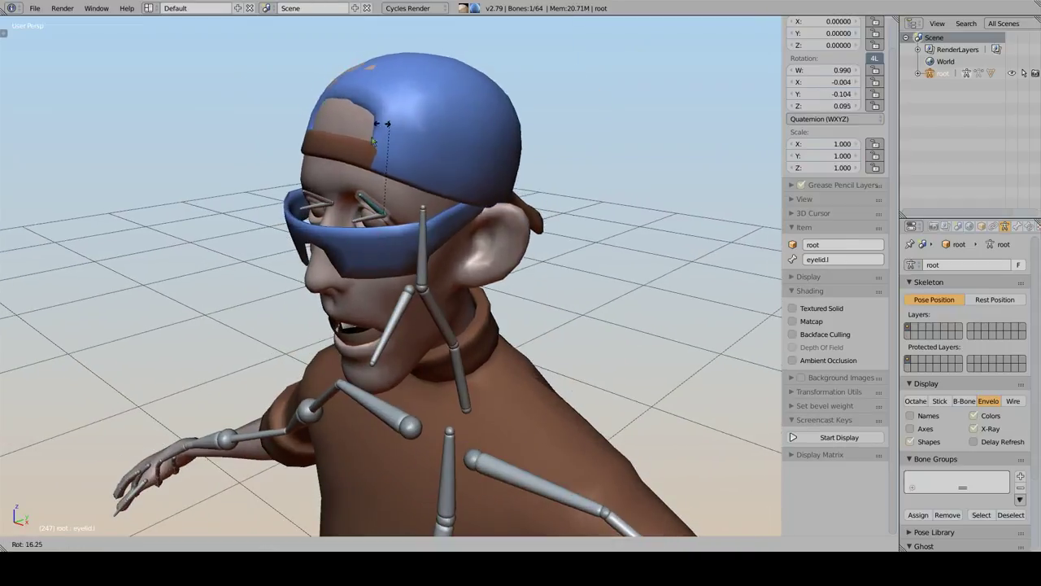
right_click(369, 174)
middle_drag(378, 188, 397, 204)
key(r)
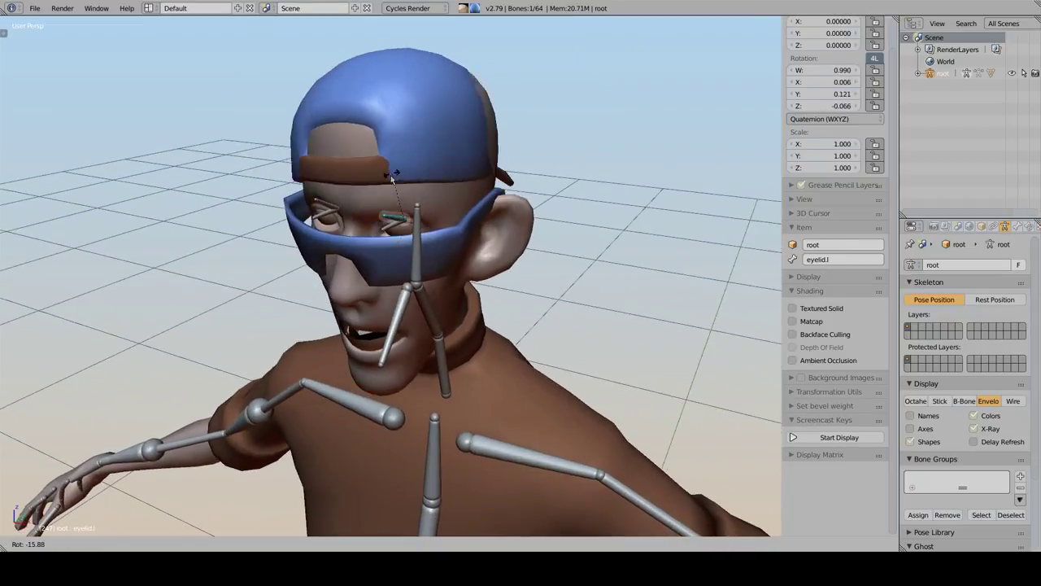
right_click(390, 210)
Switch the character mesh to Weight Paint mode with the eyelid.l weights shown, and select a vertex on the left shoulder
right_click(496, 356)
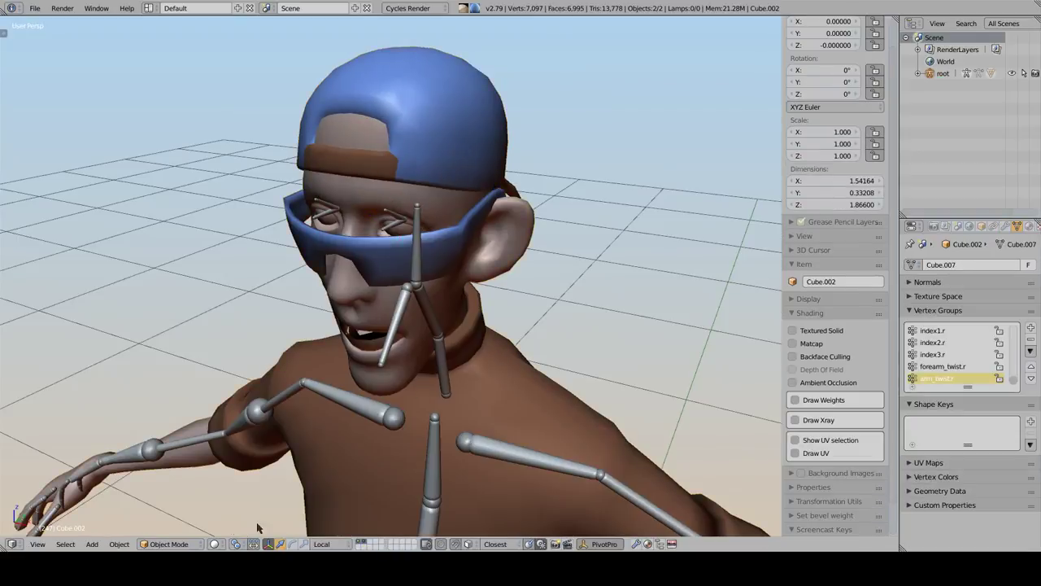
click(171, 542)
click(168, 478)
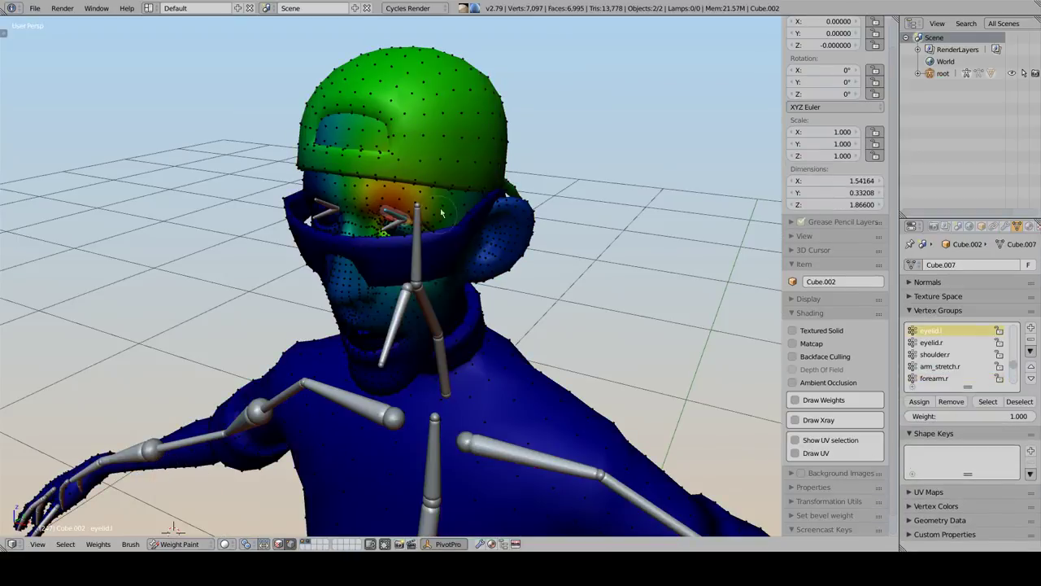
middle_drag(442, 212, 515, 188)
right_click(488, 382)
middle_drag(518, 327, 479, 340)
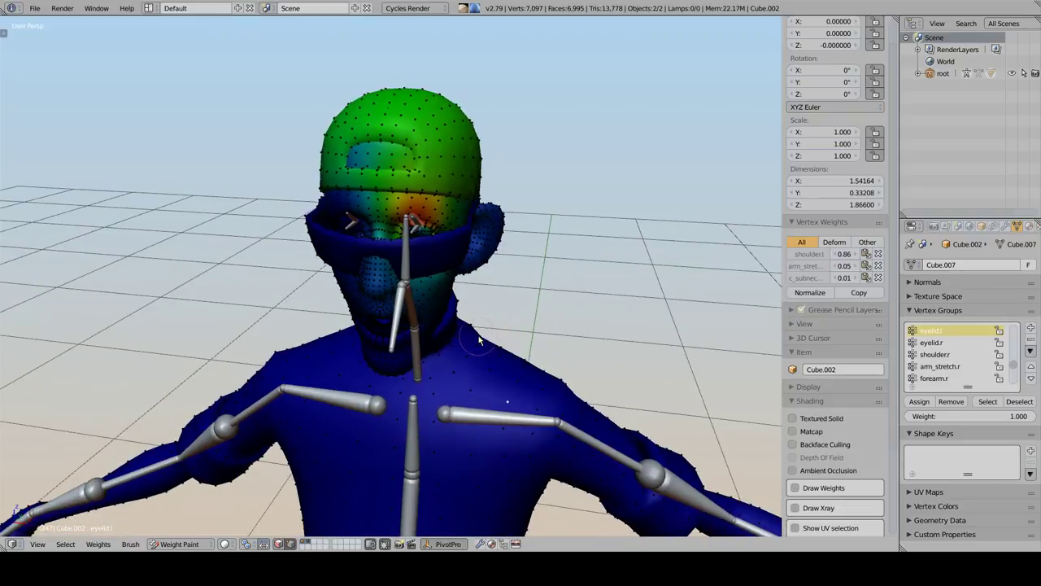
scroll(480, 342, up, 2)
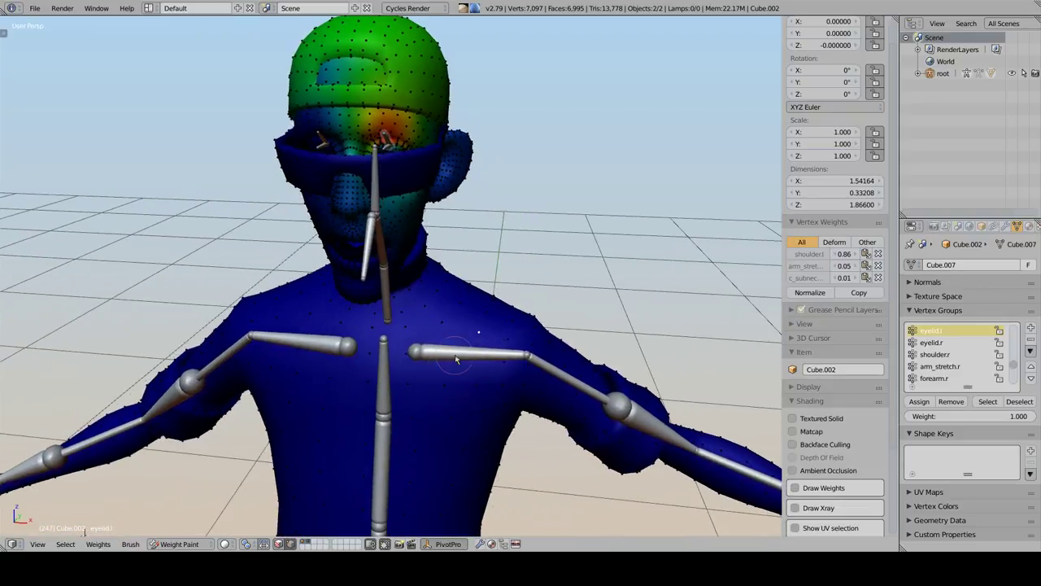
Examine the weights of the two shoulder bones and arm_stretch.r by making each bone active in turn
right_click(456, 358)
right_click(299, 348)
right_click(224, 364)
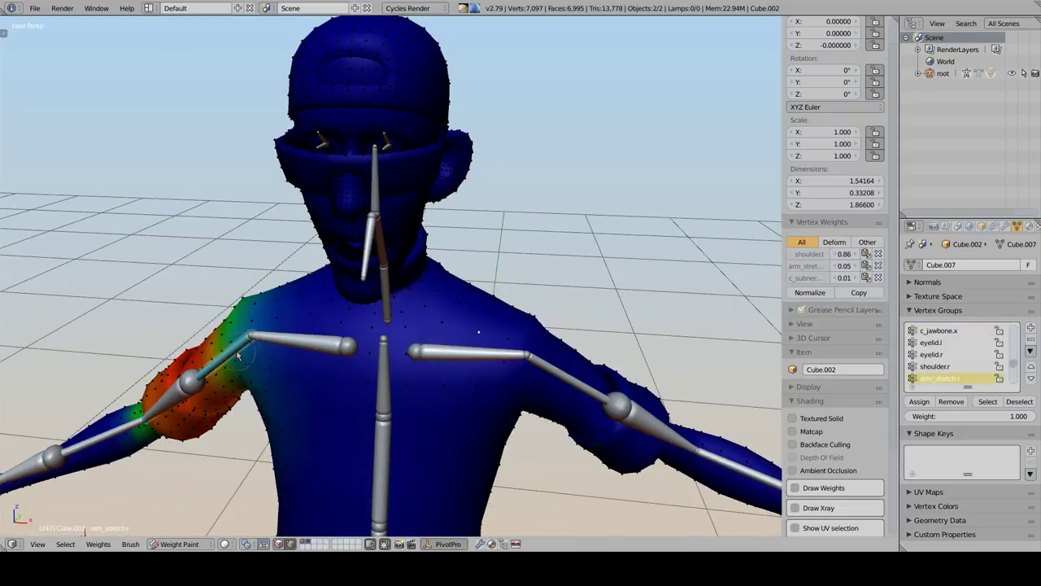
right_click(297, 342)
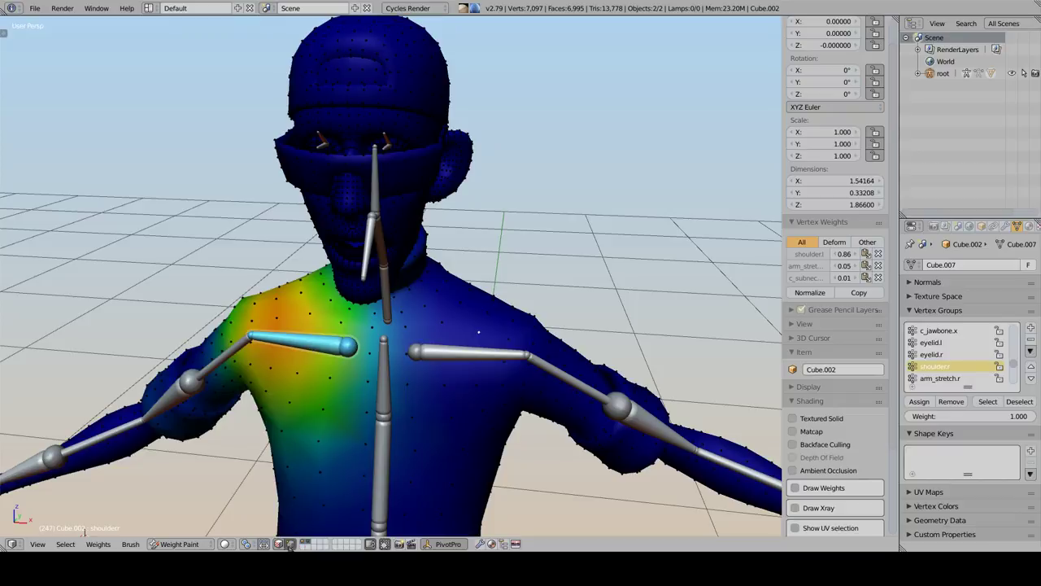
Pick a vertex near the shoulder.l bone and start the Screencast Keys display
right_click(466, 357)
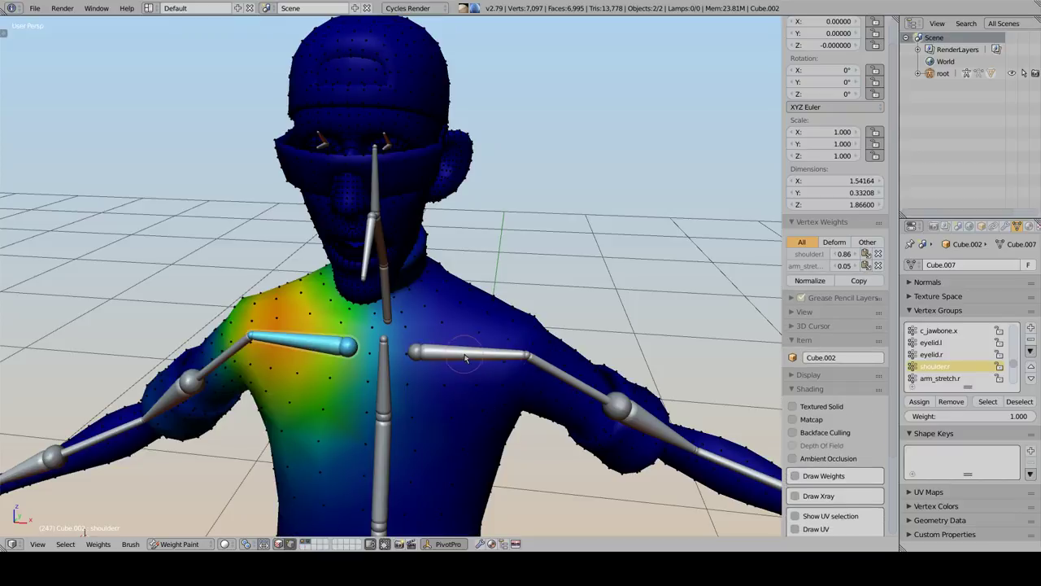
scroll(832, 499, down, 3)
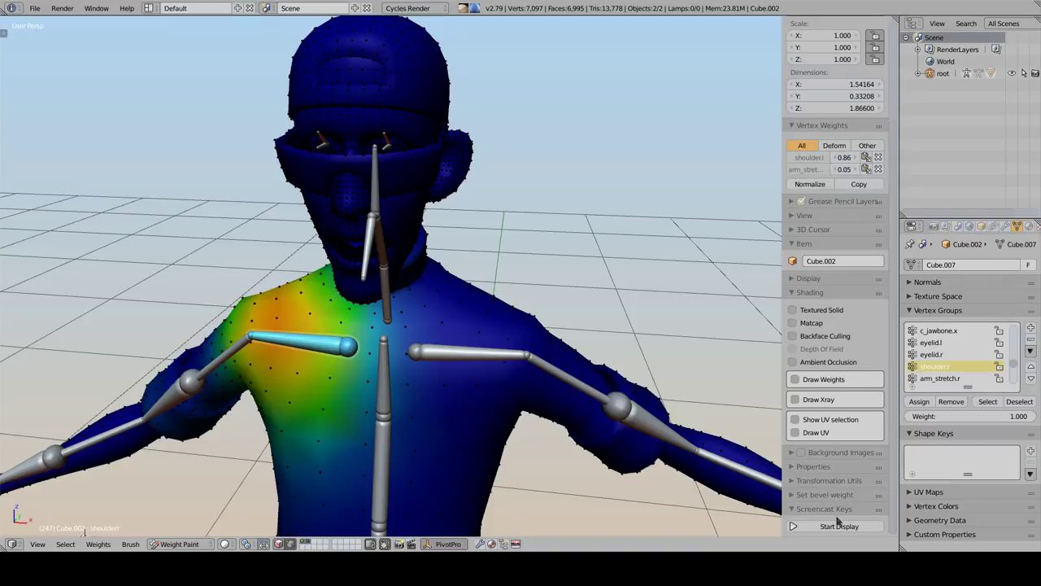
click(838, 525)
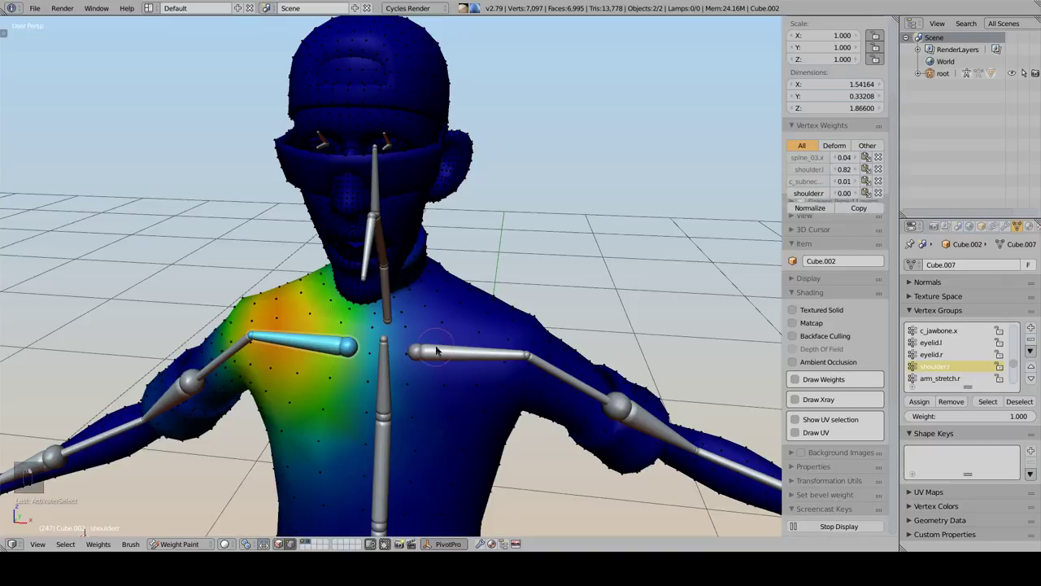
Turn off vertex selection masking to activate the shoulder.l bone, then re-enable masking and select a chest vertex
click(290, 545)
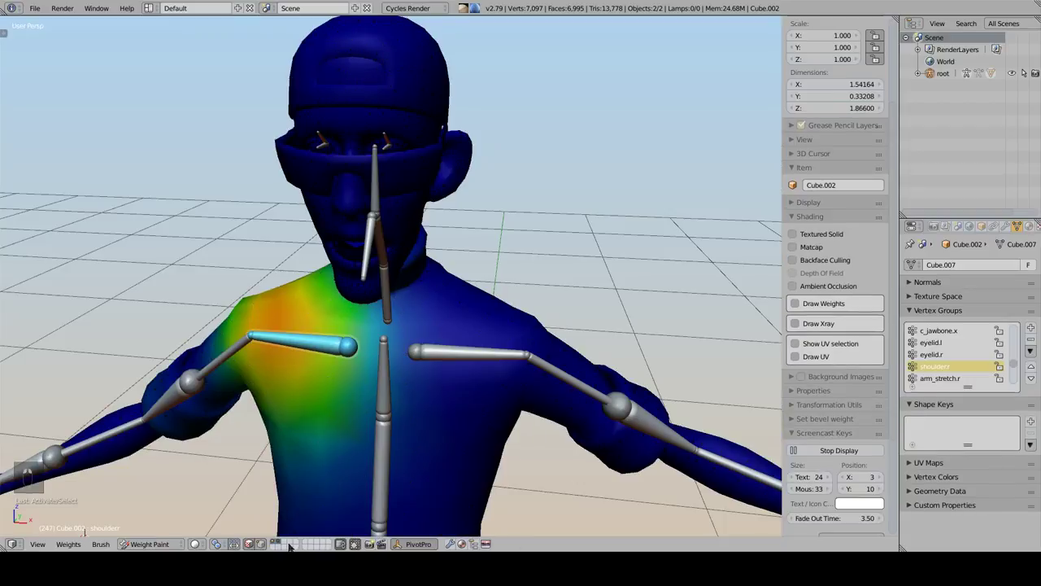
right_click(467, 353)
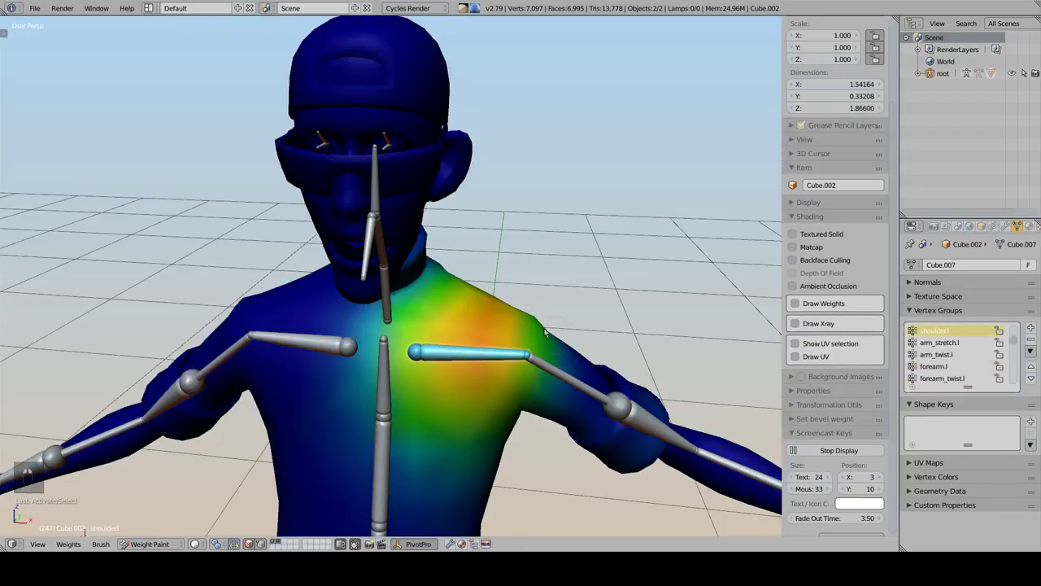
click(263, 545)
right_click(350, 349)
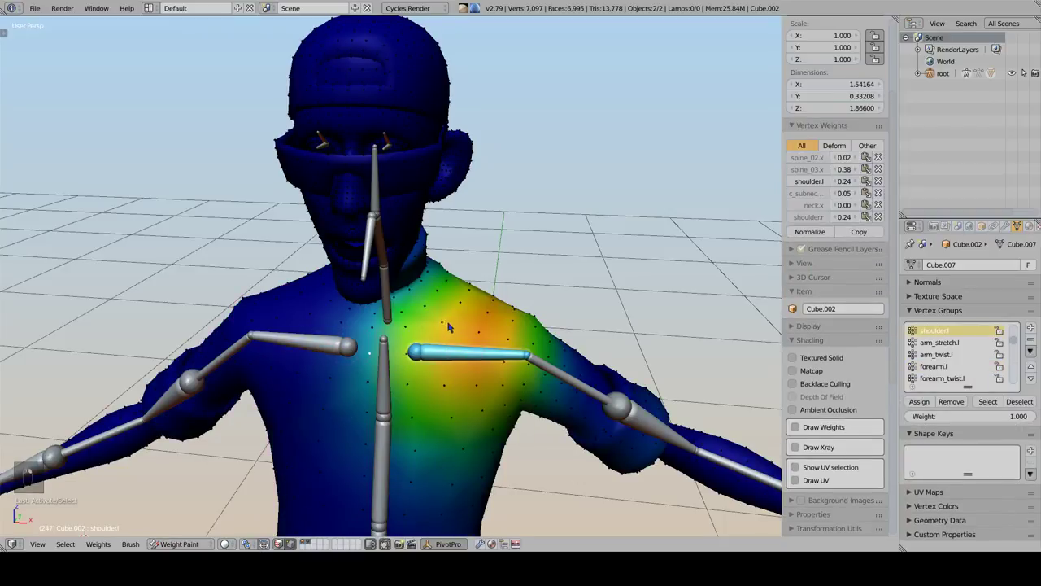
With vertex masking on, activate the shoulder.r, arm_stretch.r and shoulder.l bones in turn to view their weights
ctrl+right_click(324, 346)
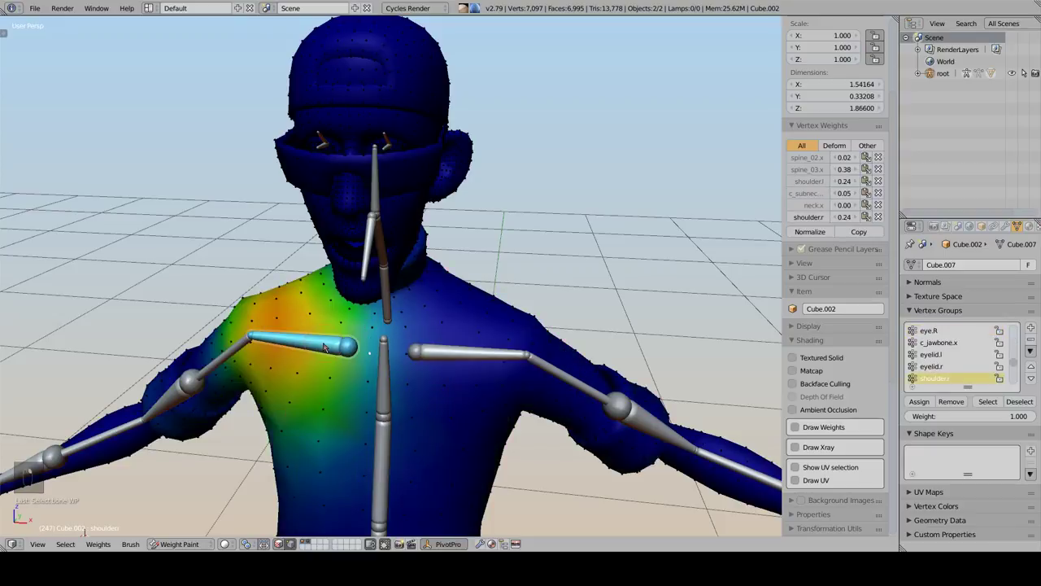
ctrl+right_click(241, 356)
ctrl+right_click(489, 356)
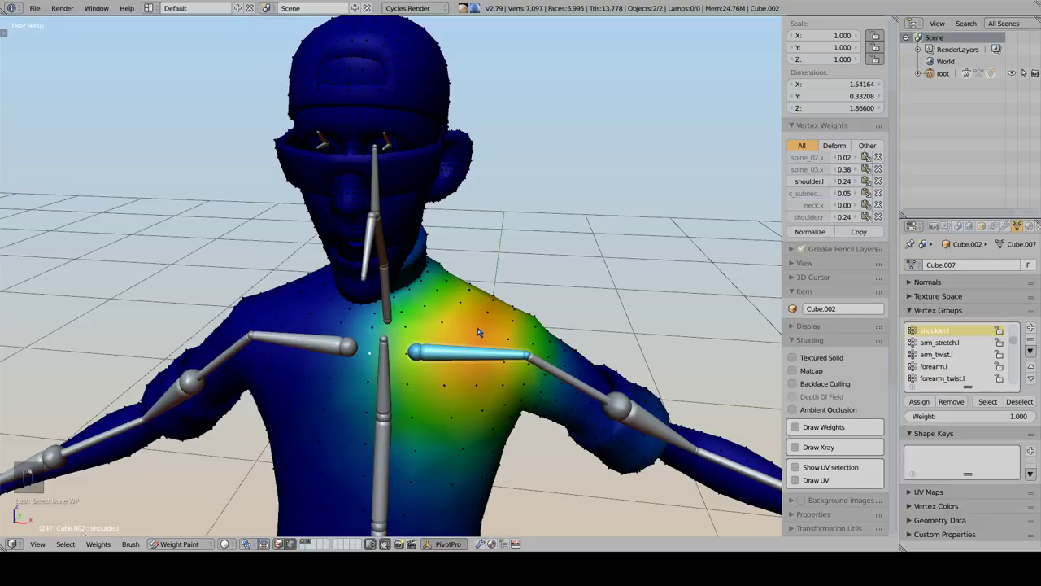
Select vertex loops around the left shoulder, grow and shrink the selection once, and briefly visit Edit Mode
right_click(480, 334)
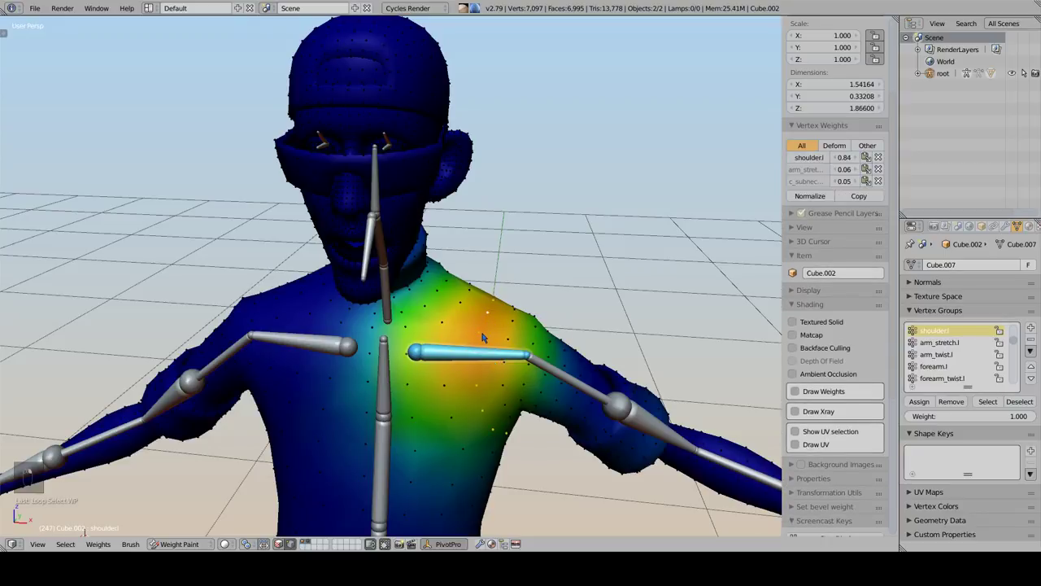
right_click(534, 345)
key(ctrl+KP_Add)
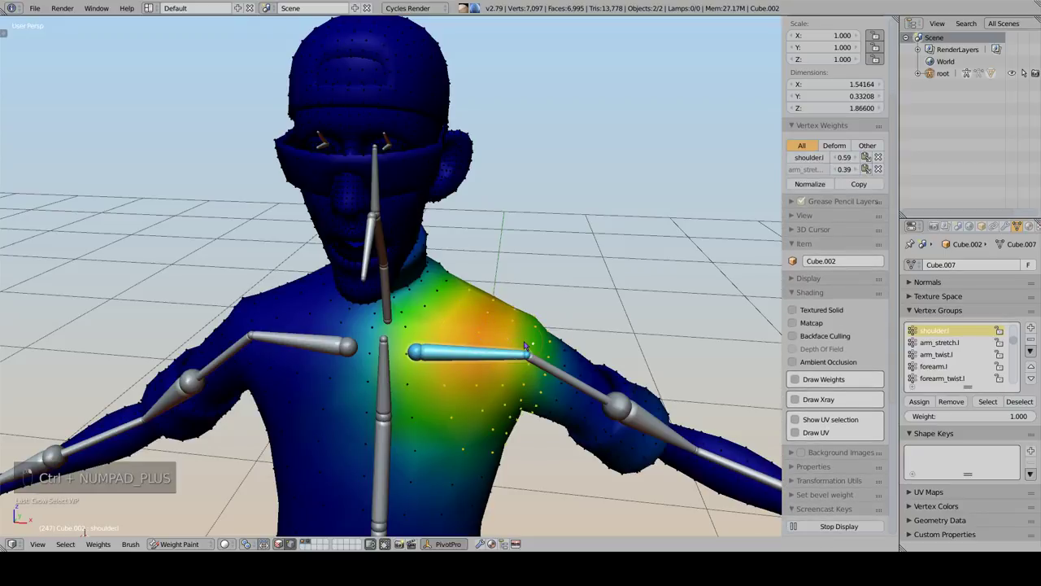
key(ctrl+KP_Subtract)
middle_drag(488, 319, 472, 345)
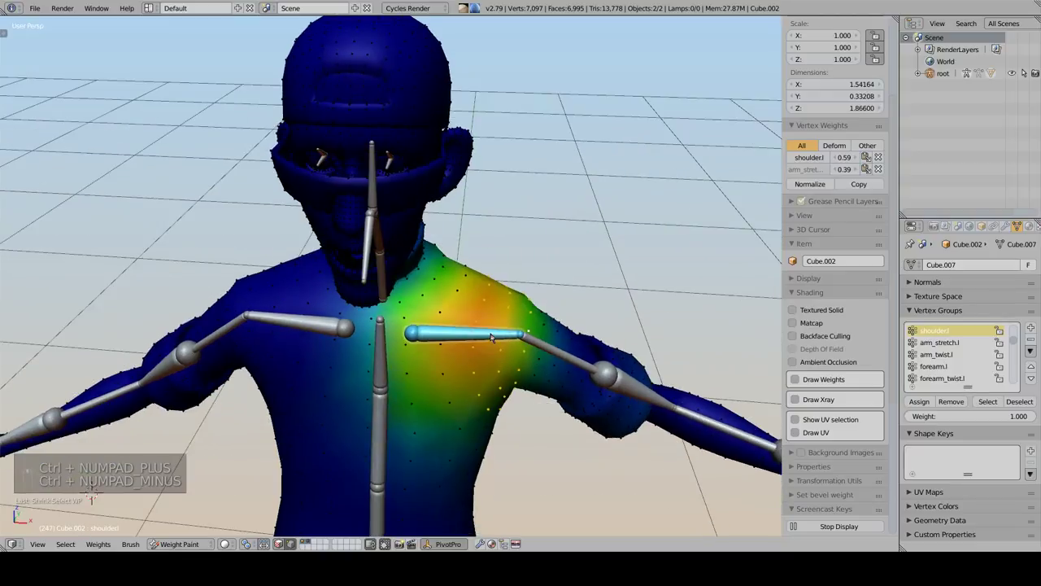
key(Tab)
key(Tab)
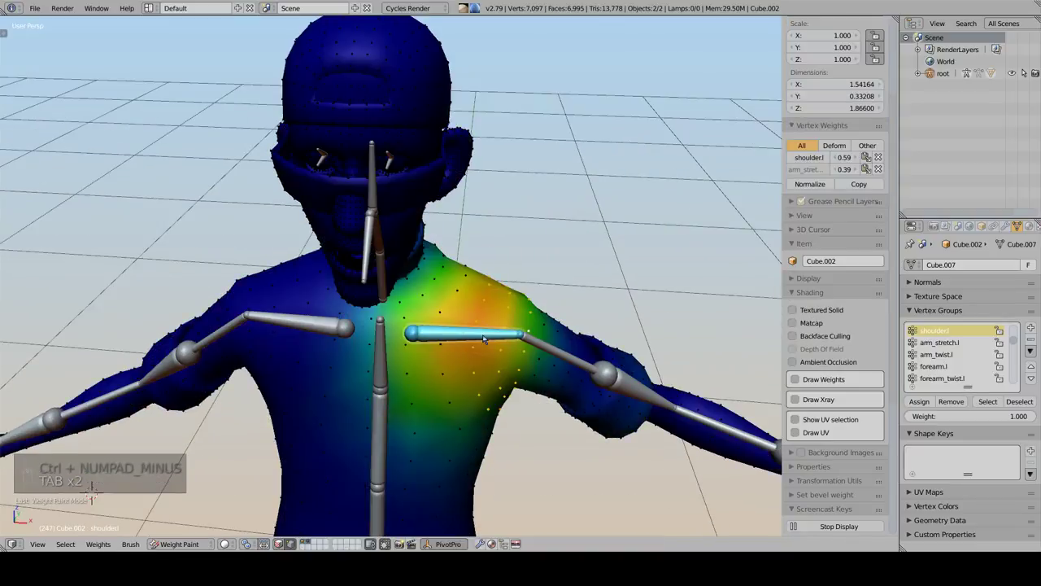
Loop-select the vertices around the left shoulder, add the neighbouring loops, then grow and shrink the selection three times each
alt+right_click(487, 323)
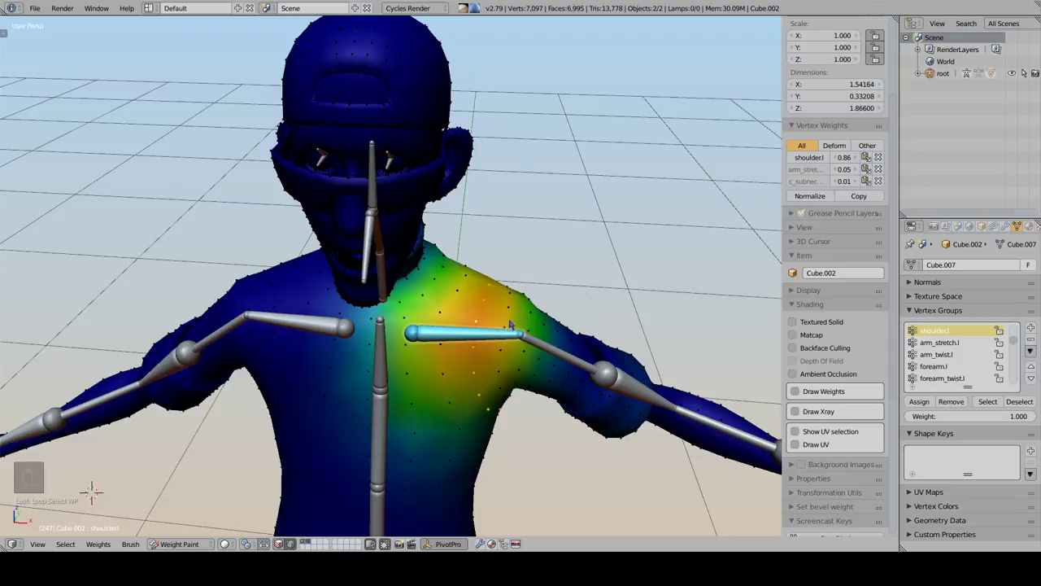
right_click(512, 321)
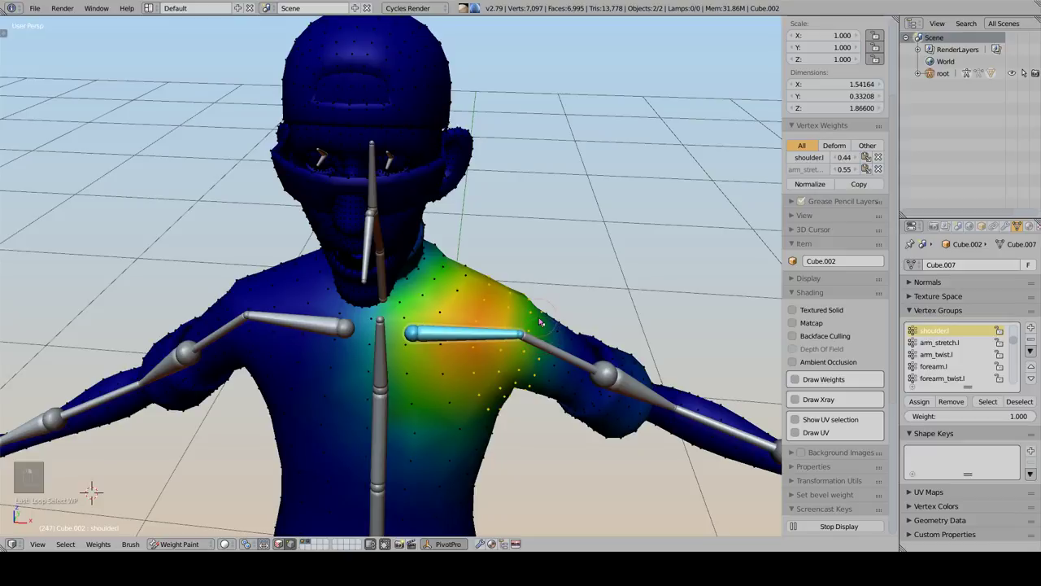
key(ctrl+KP_Add)
key(ctrl+KP_Add)
key(ctrl+KP_Add)
key(ctrl+KP_Subtract)
key(ctrl+KP_Subtract)
key(ctrl+KP_Subtract)
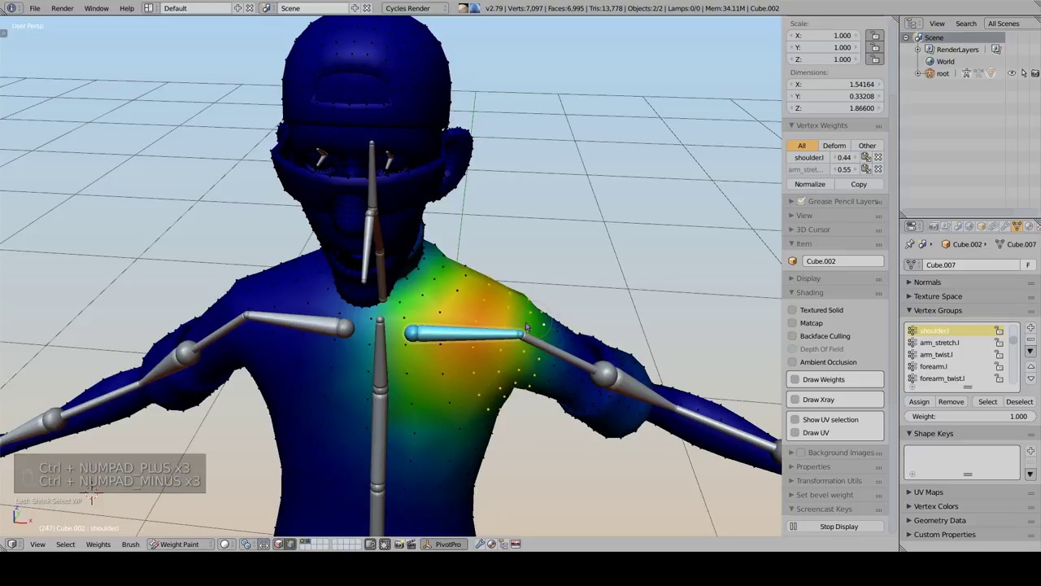
Select all linked vertices of the shirt and add the left half of the head with a box selection
middle_drag(526, 326, 517, 266)
mouse_move(472, 304)
middle_down()
mouse_move(476, 330)
mouse_move(488, 302)
middle_up()
key(ctrl+l)
scroll(462, 302, down, 1)
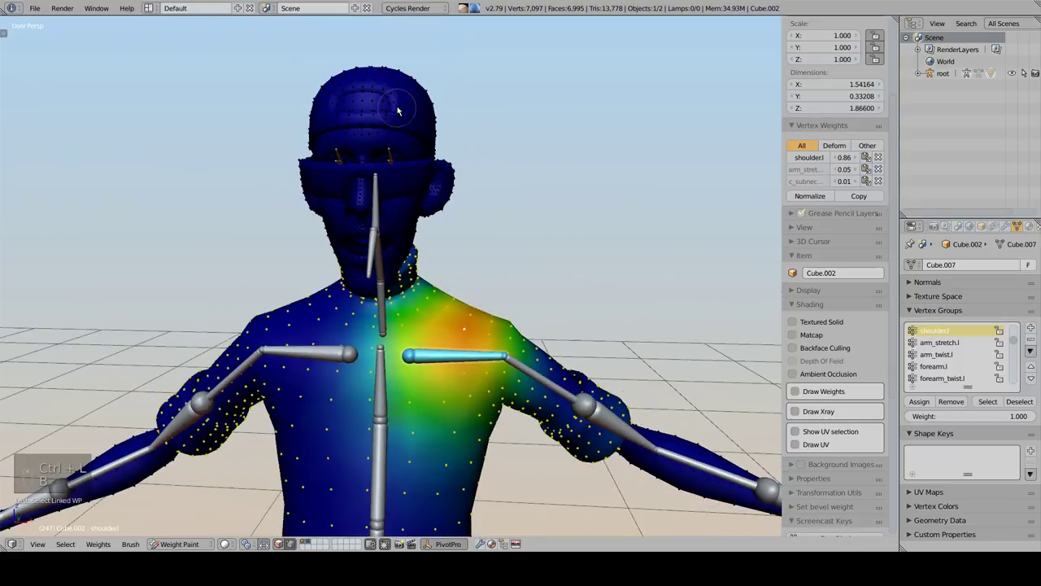
key(b)
drag(373, 97, 452, 224)
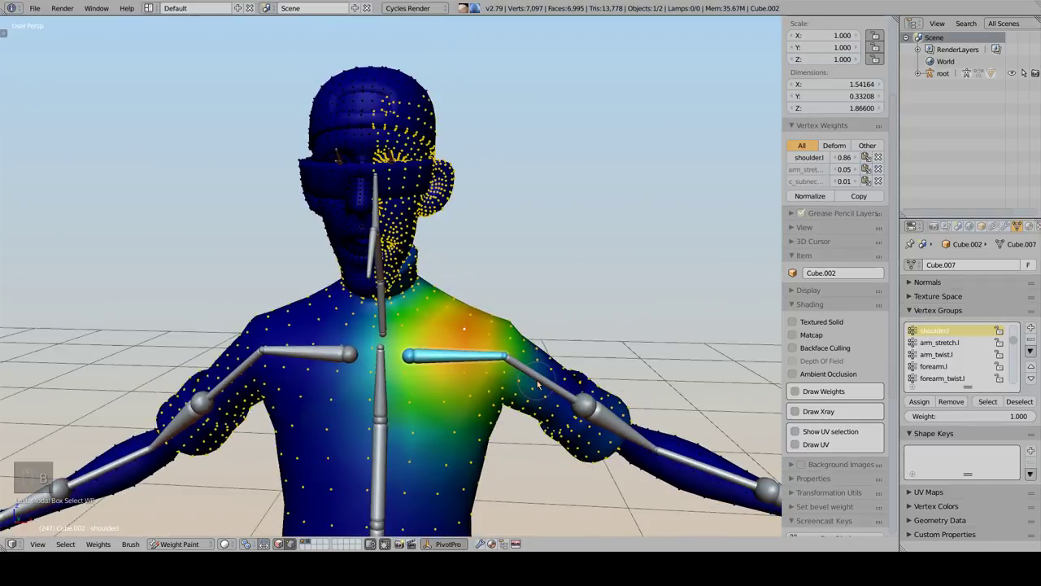
Activate the shoulder.l bone and then arm_stretch.l to show their weights while keeping the vertex selection
middle_drag(386, 152, 462, 203)
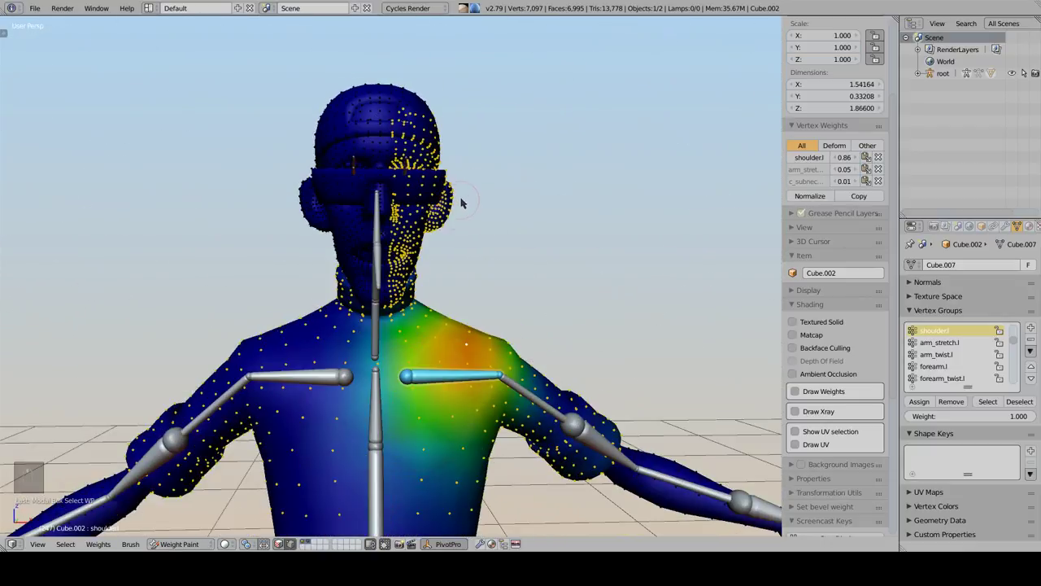
right_click(446, 379)
middle_drag(512, 320, 493, 345)
right_click(528, 370)
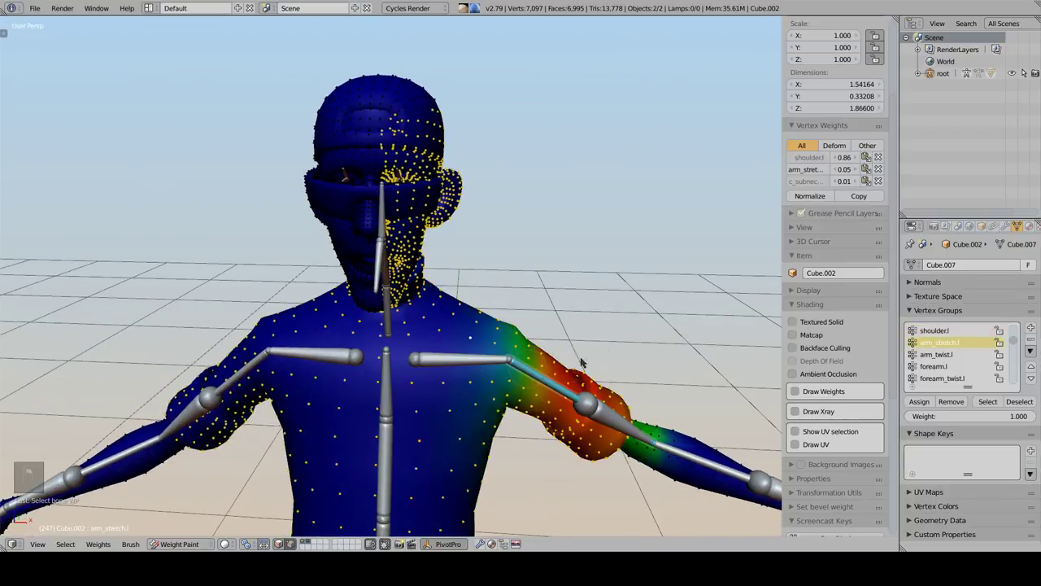
Activate the shoulder.l bone, select a single vertex on the cap, and activate the head.x bone to show its weights
right_click(455, 355)
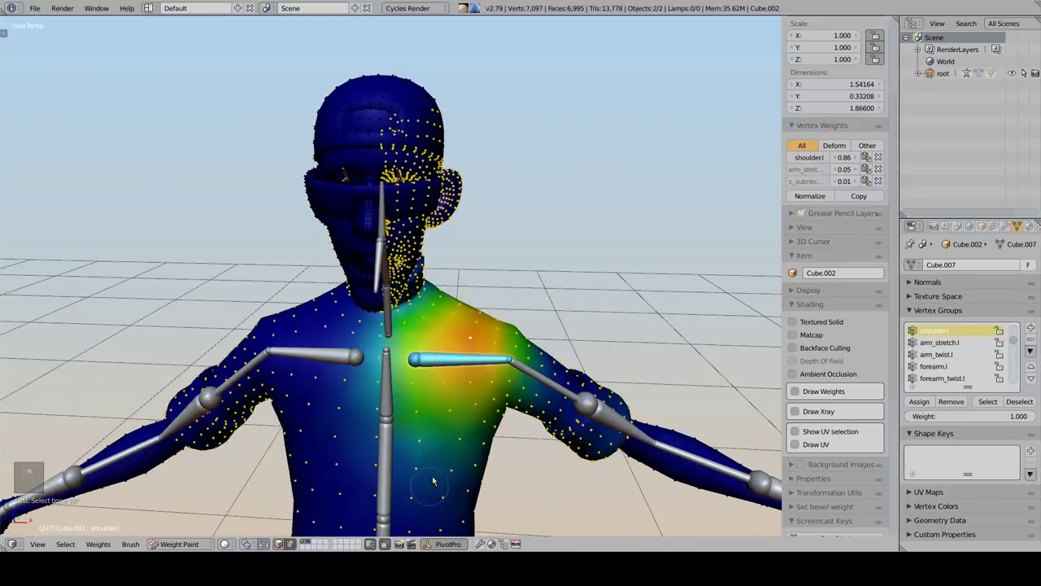
middle_drag(428, 269, 480, 278)
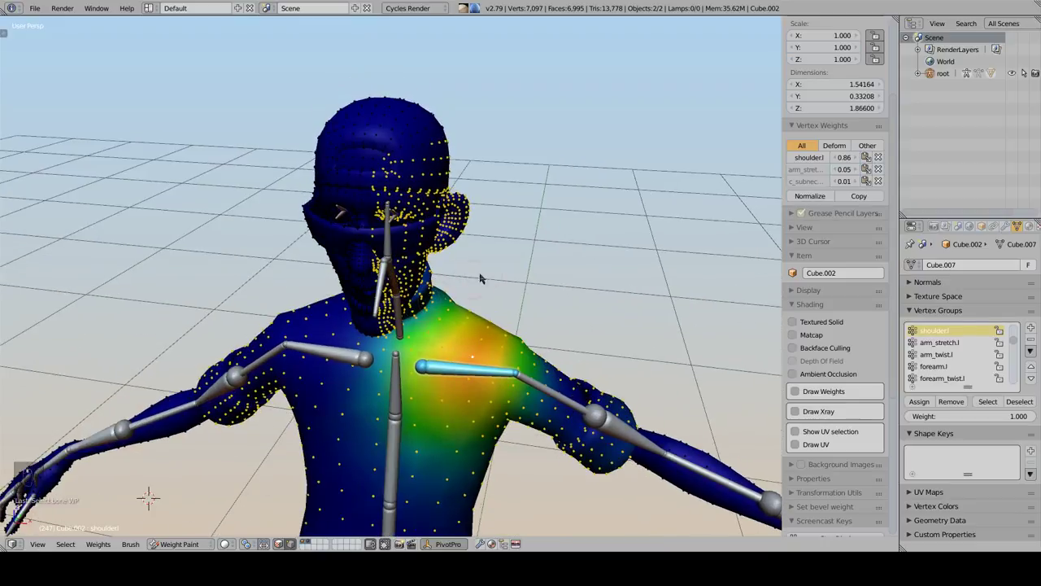
middle_drag(368, 241, 401, 186)
right_click(401, 186)
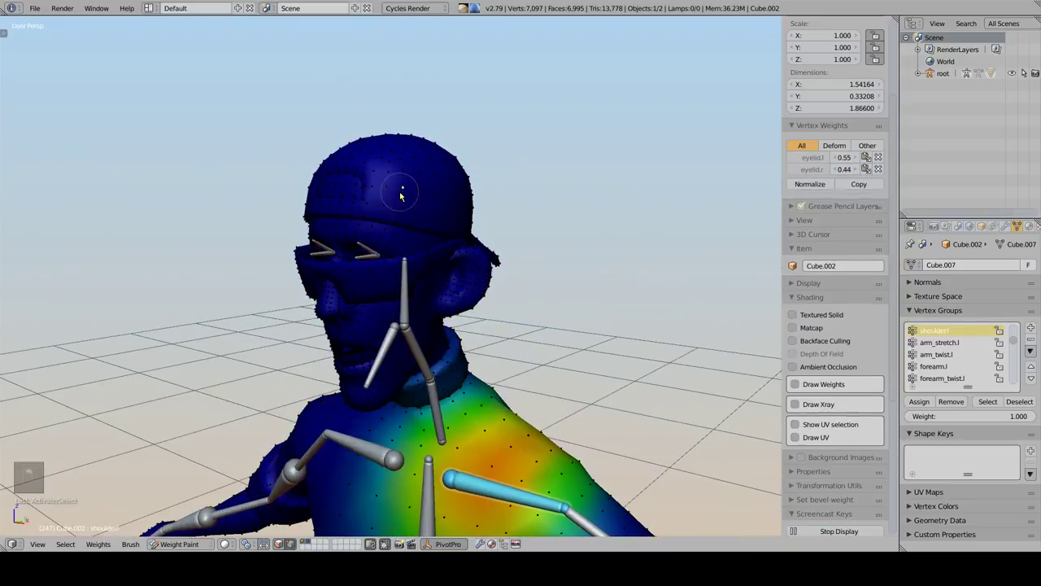
right_click(399, 297)
Select all linked vertices of the separate mesh part inside the mouth
middle_drag(379, 314, 347, 358)
scroll(347, 358, up, 2)
right_click(348, 382)
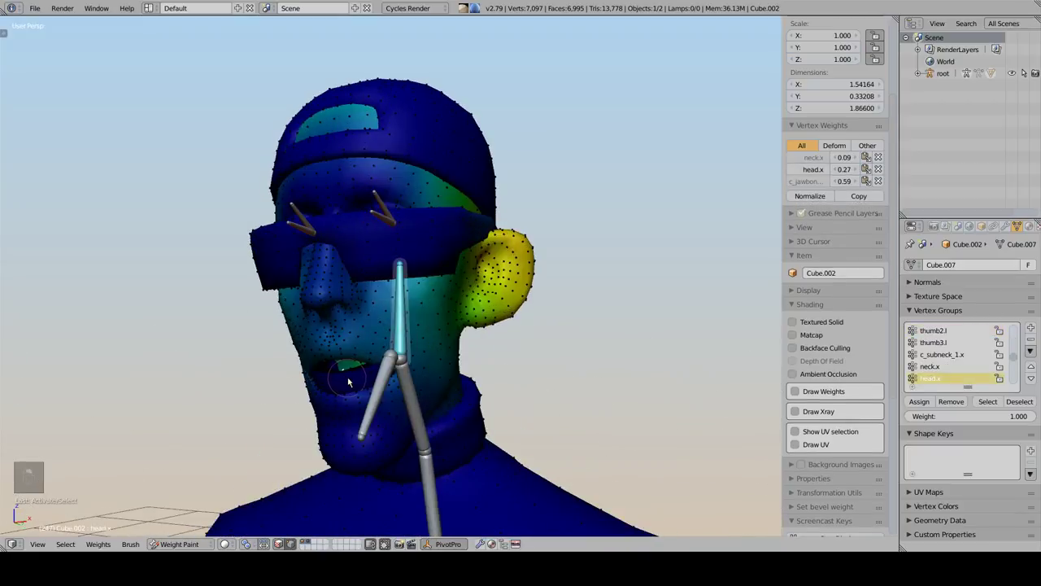
right_click(349, 383)
right_click(351, 386)
key(ctrl+l)
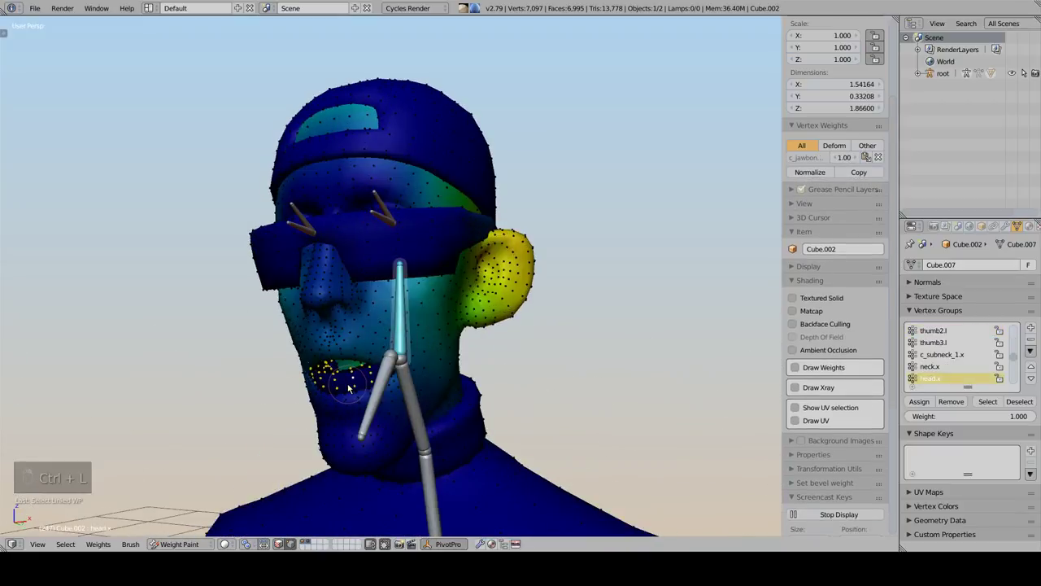
Set the selected mouth vertices' weight for head.x to 1 with the Vertex groups Tool Pie
middle_drag(351, 388, 440, 249)
scroll(440, 249, up, 2)
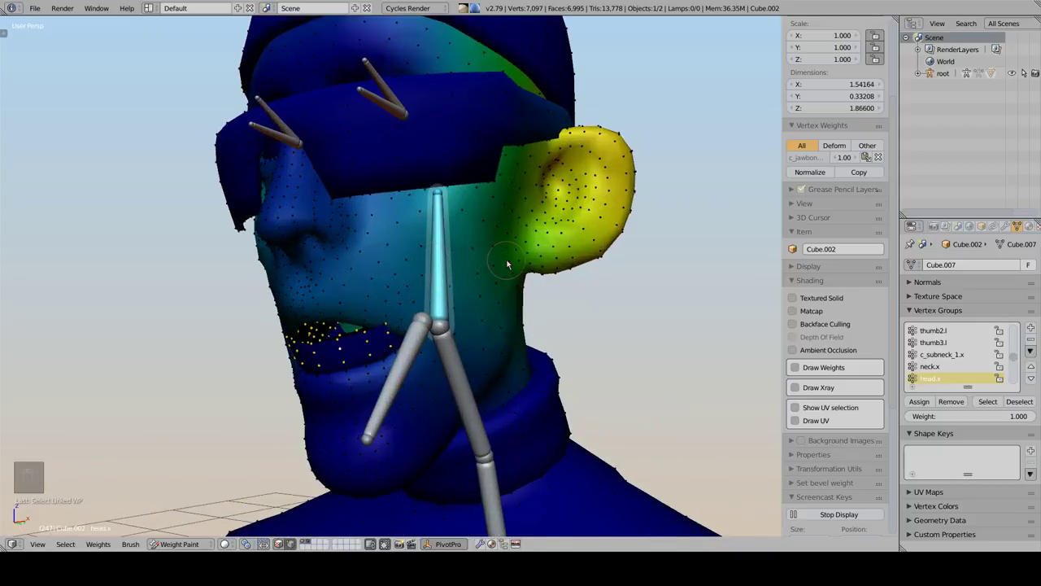
key(ctrl+x)
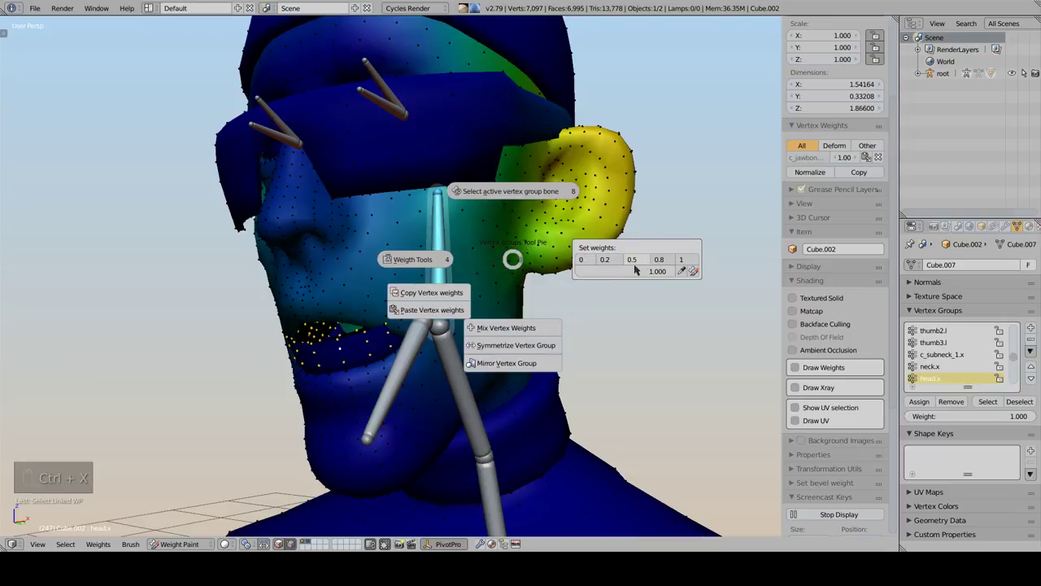
click(683, 259)
click(319, 361)
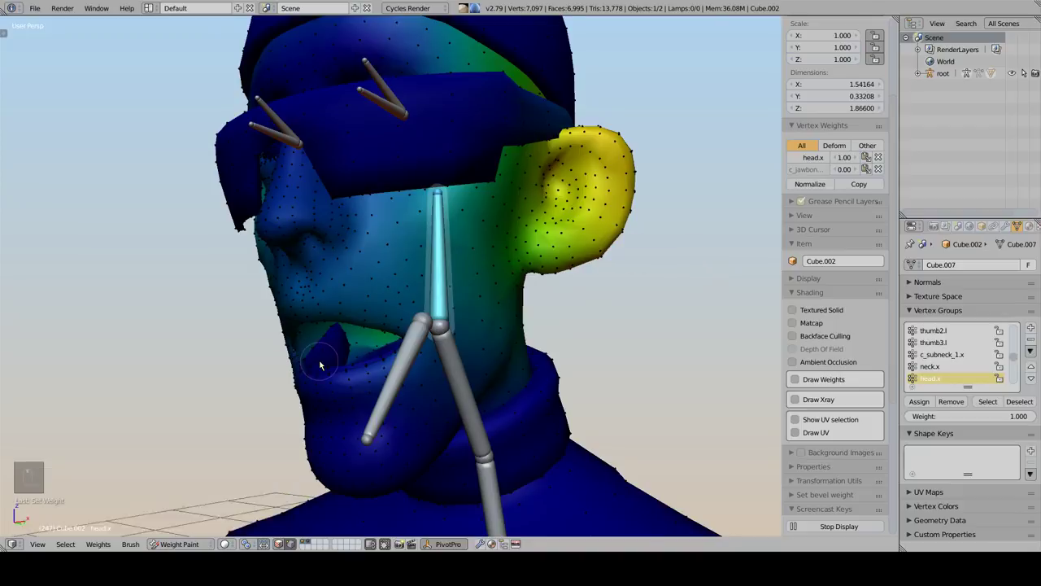
Switch to wireframe shading, inspect the mouth part in Edit Mode, and return to Weight Paint mode
middle_drag(319, 362, 336, 323)
key(z)
mouse_move(376, 259)
middle_down()
mouse_move(397, 273)
mouse_move(351, 317)
middle_up()
key(Tab)
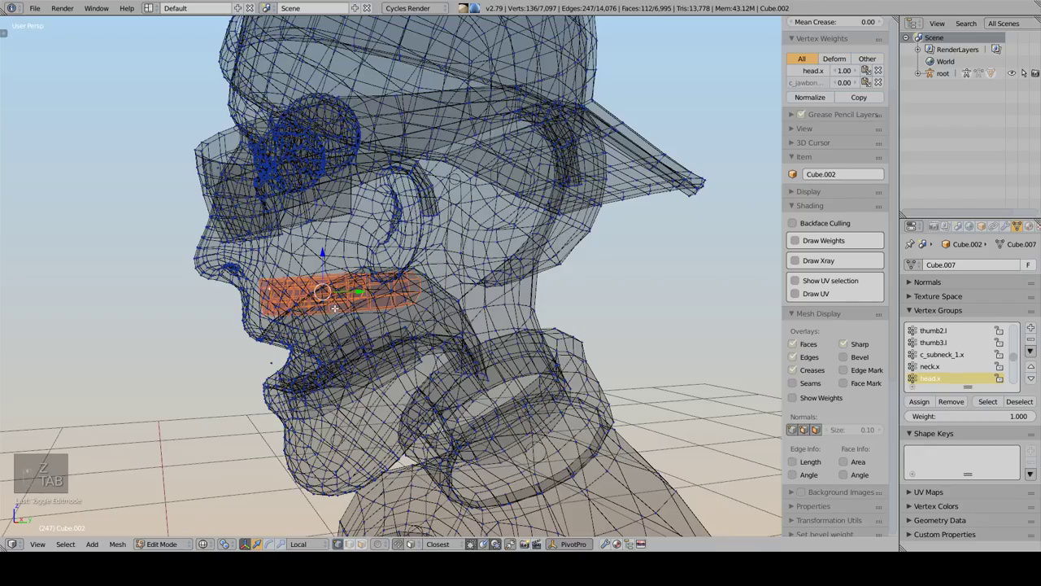
key(Tab)
middle_drag(441, 277, 482, 261)
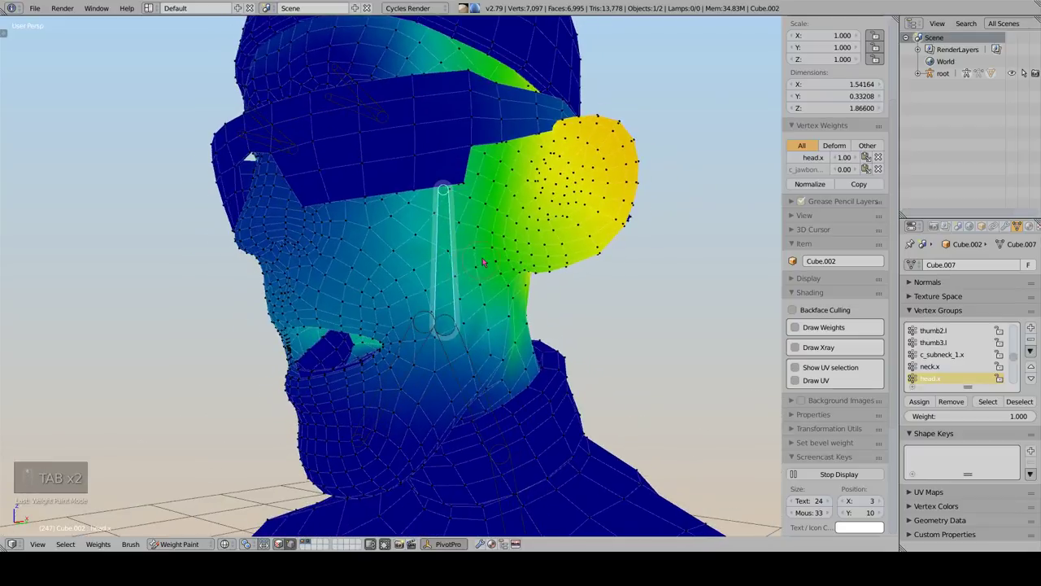
middle_drag(386, 281, 339, 459)
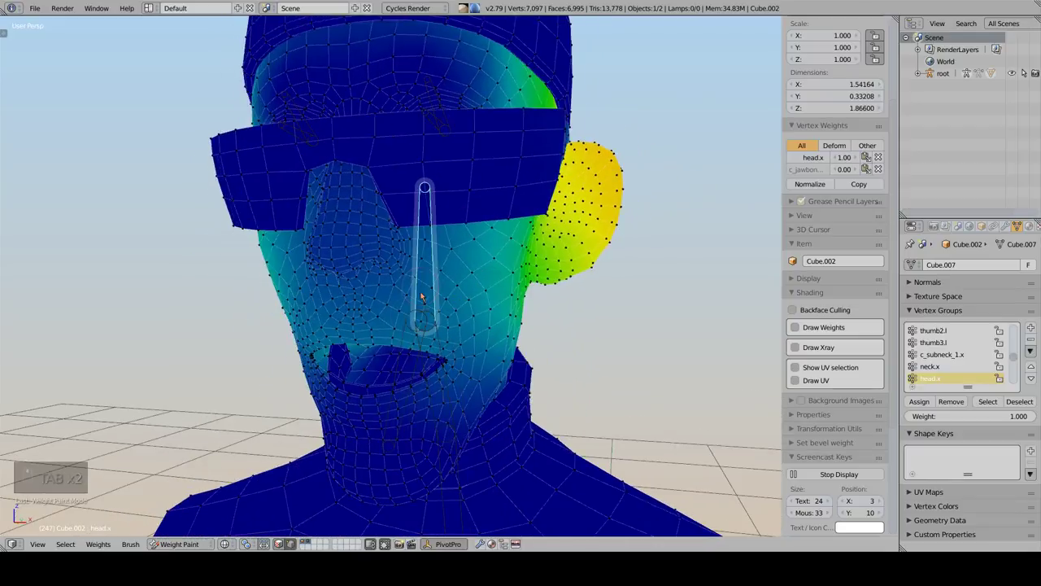
Look through the standard Weights commands and widen the sidebar to read the weights of a vertex inside the mouth
click(113, 541)
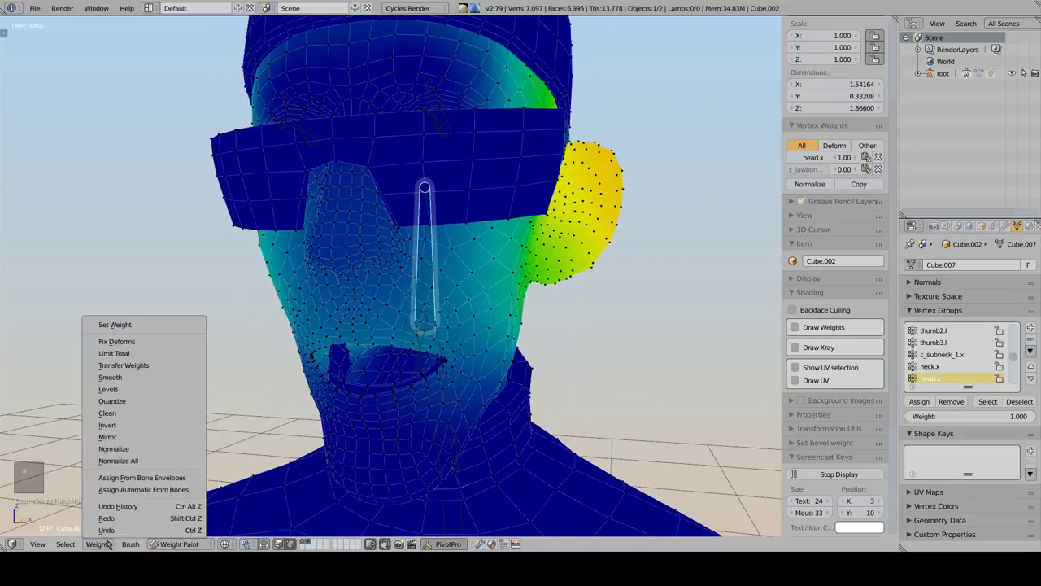
middle_drag(469, 325, 340, 281)
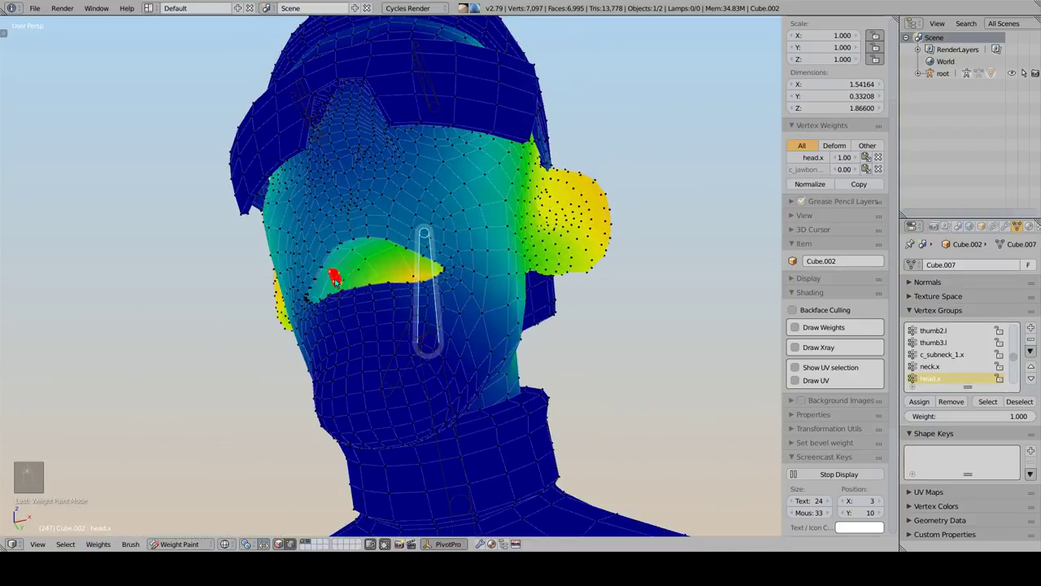
scroll(864, 202, up, 2)
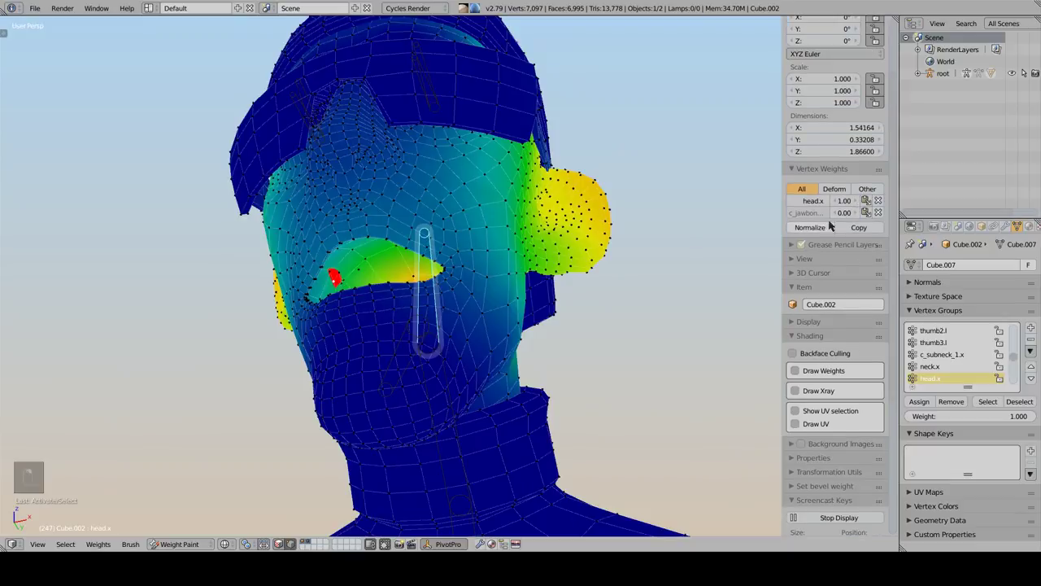
drag(781, 219, 769, 219)
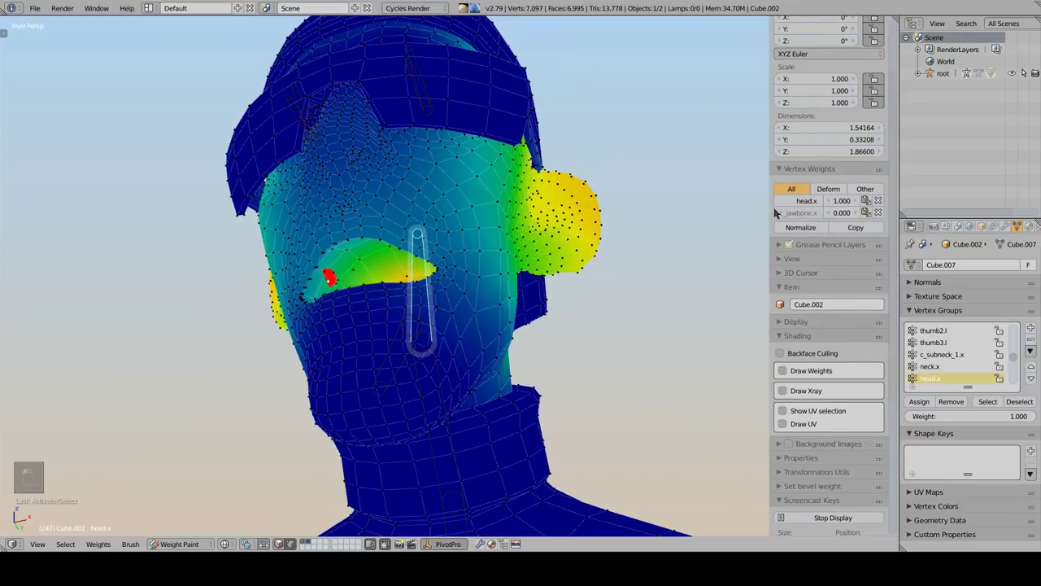
scroll(495, 248, down, 3)
Activate the arm_stretch.l bone and loop-select the vertices around the left shoulder
middle_drag(494, 254, 421, 234)
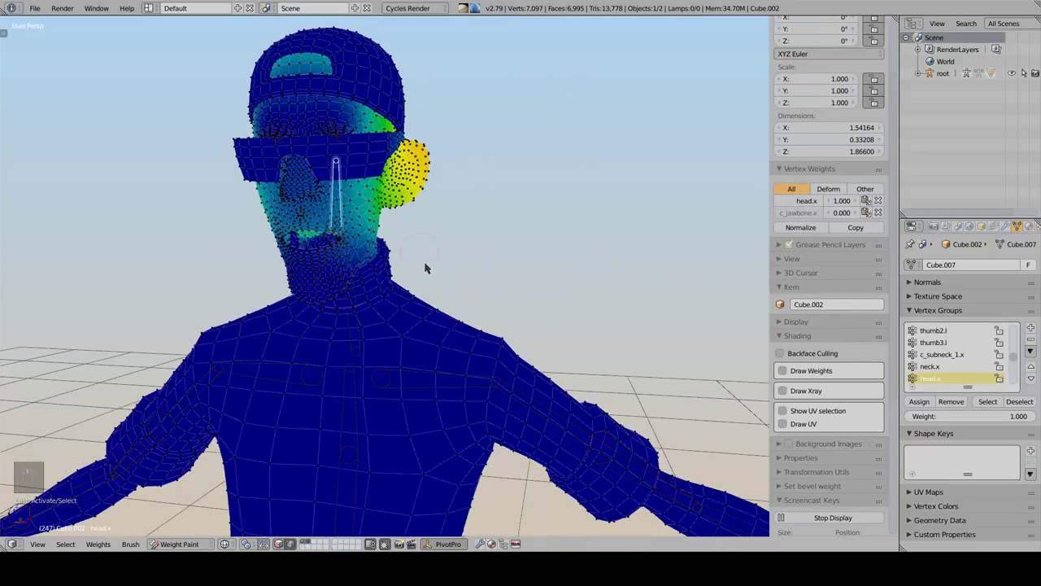
right_click(524, 403)
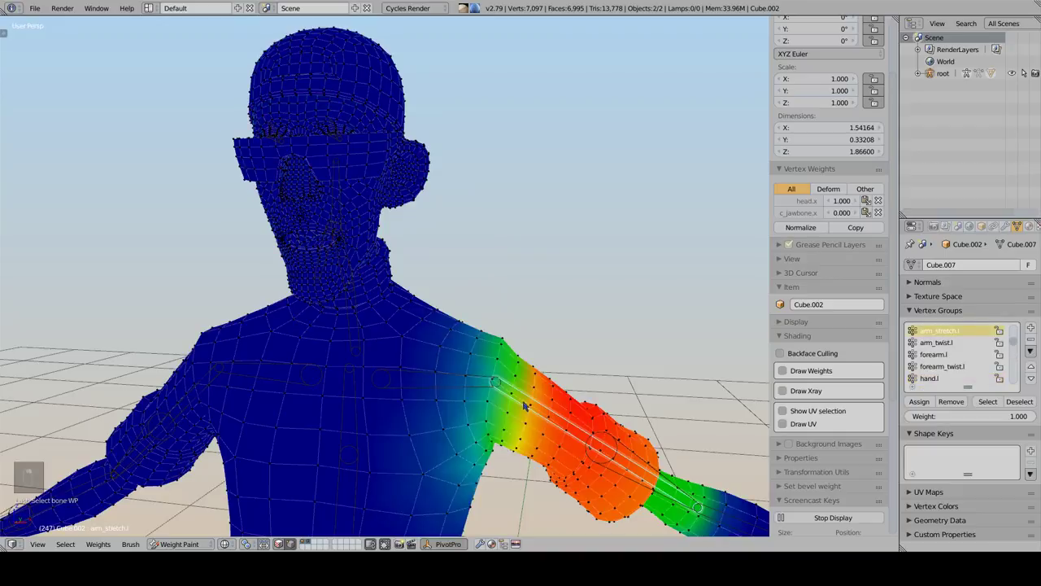
alt+right_click(491, 372)
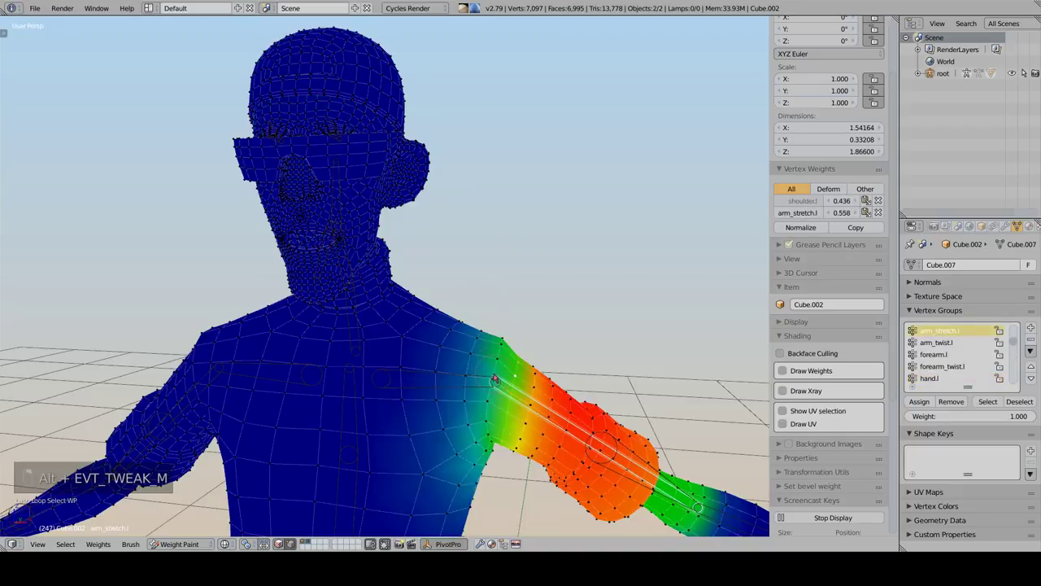
middle_drag(536, 342, 541, 352)
Try the standard Set Weight command on the left shoulder loop, check one vertex's weights, and undo the change
key(ctrl+x)
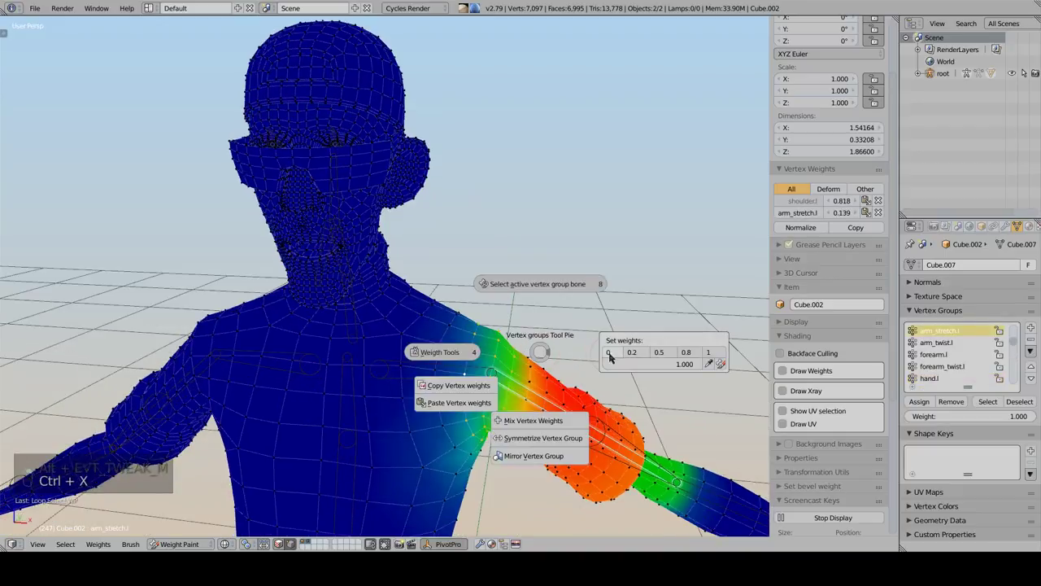
click(97, 543)
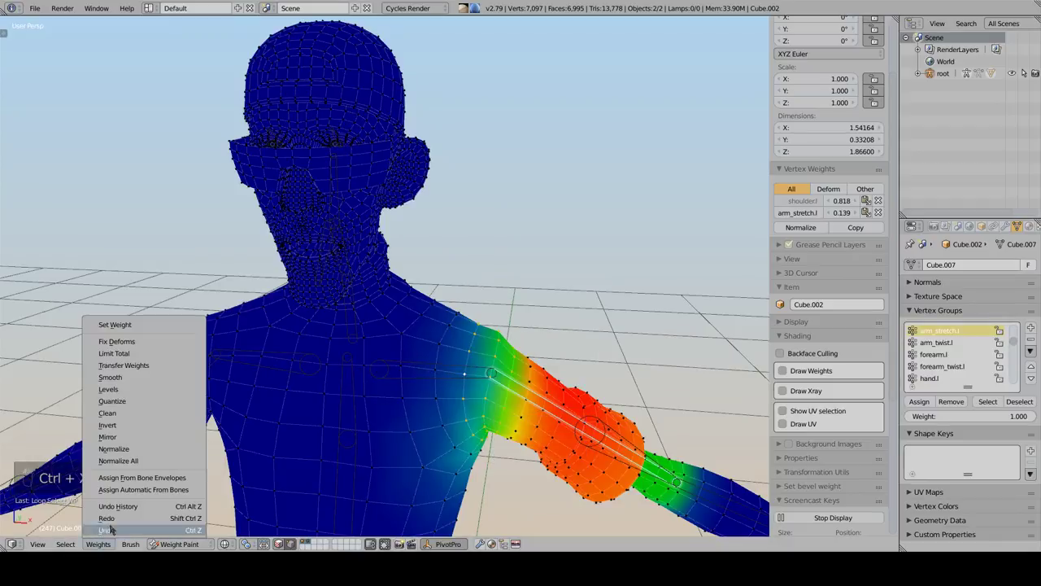
click(115, 324)
right_click(493, 366)
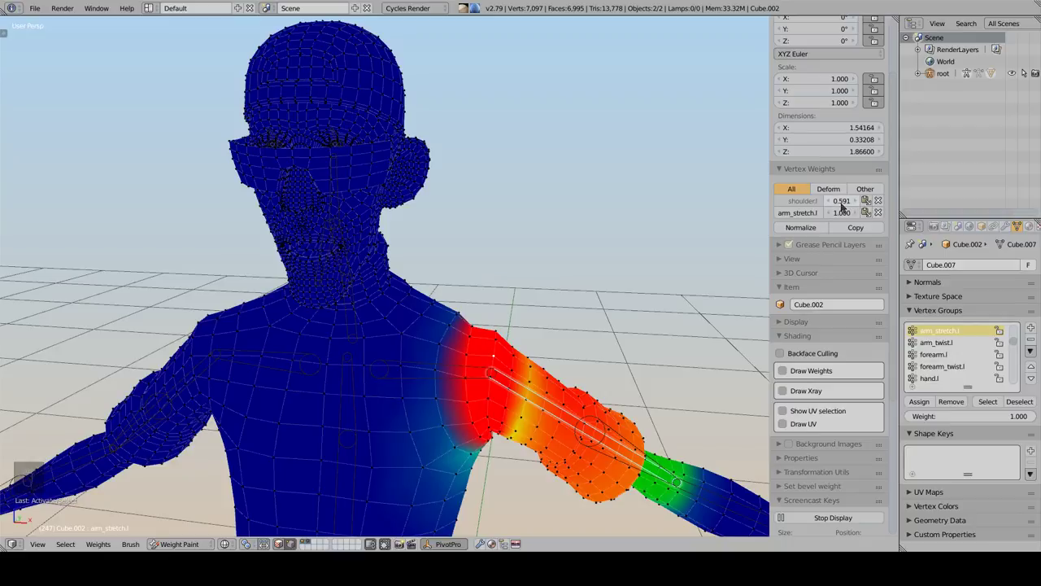
key(ctrl+z)
key(ctrl+z)
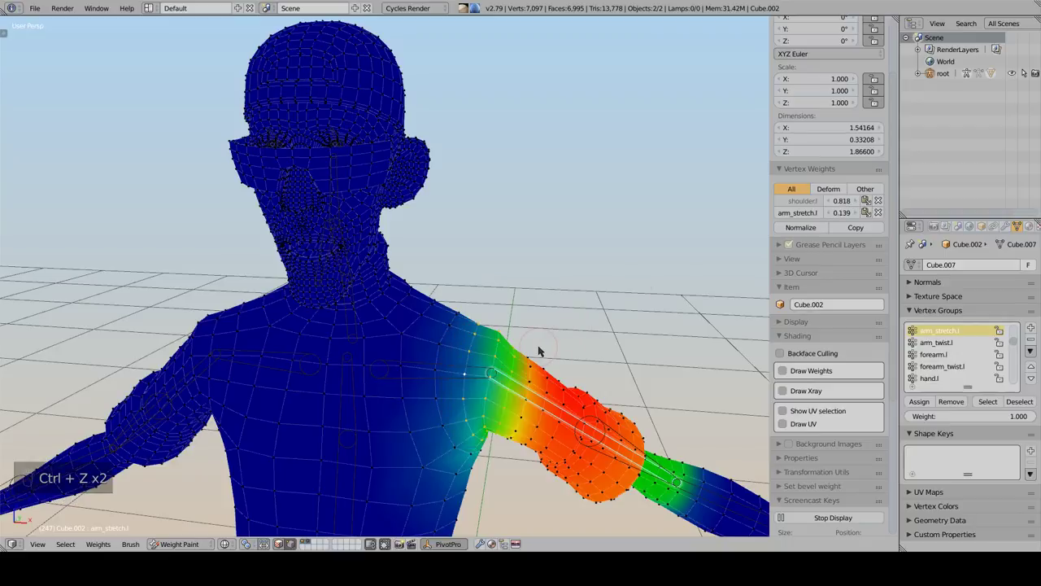
Try setting the shoulder loop's weight to 1 with the Vertex groups Tool Pie, widen the sidebar to compare weights, and undo
key(ctrl+x)
click(704, 347)
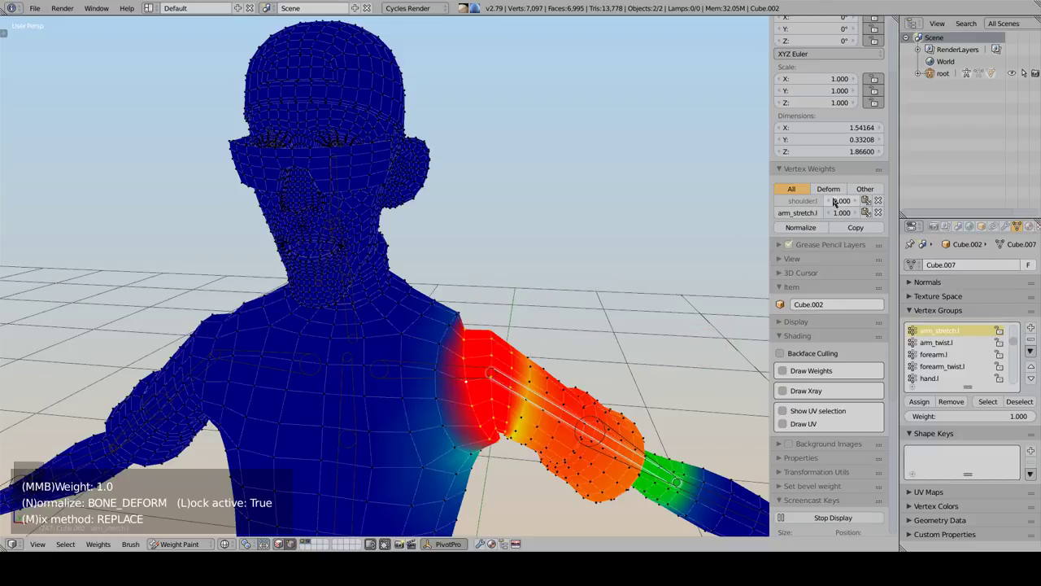
drag(768, 202, 736, 205)
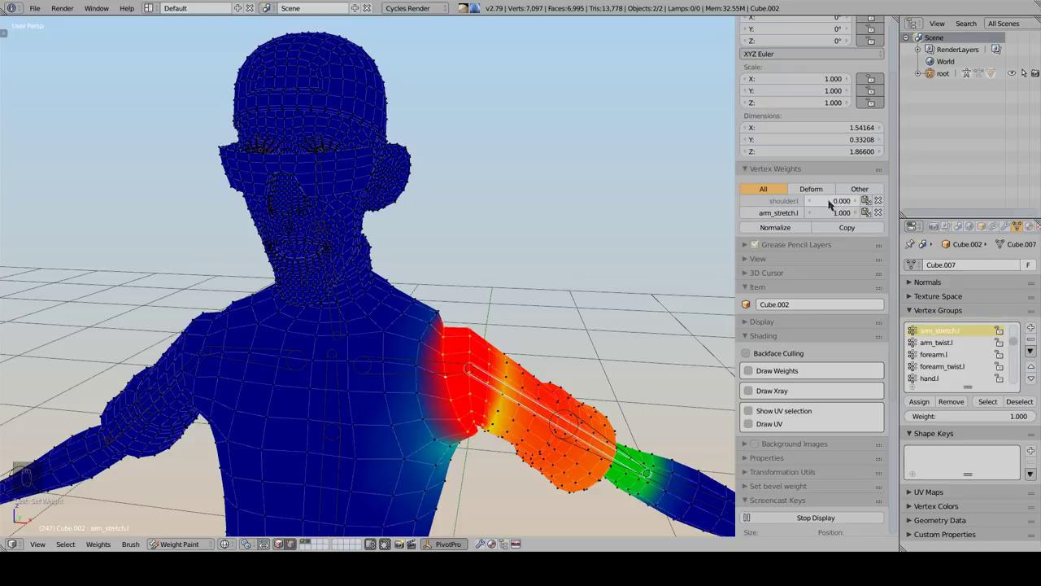
key(ctrl+z)
key(ctrl+z)
key(ctrl+z)
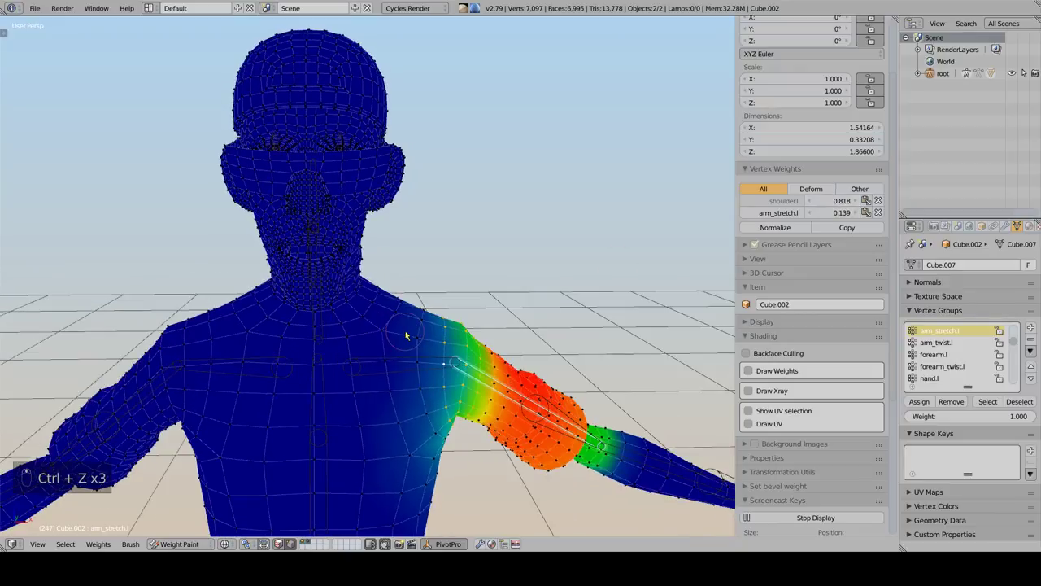
Select a single vertex on top of the right shoulder and show the tool shelf
shift+middle_drag(200, 359, 235, 328)
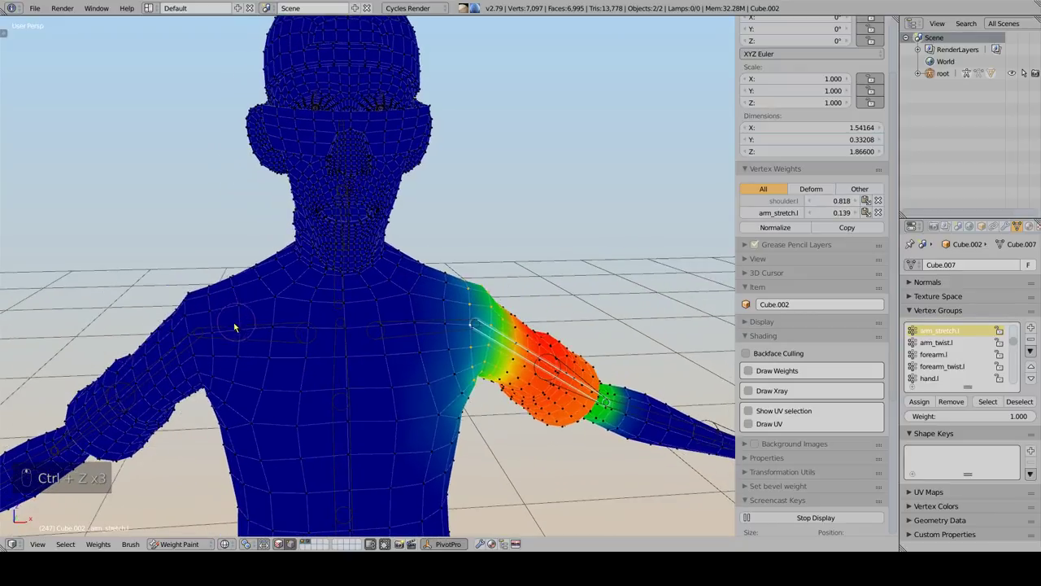
right_click(171, 330)
click(3, 34)
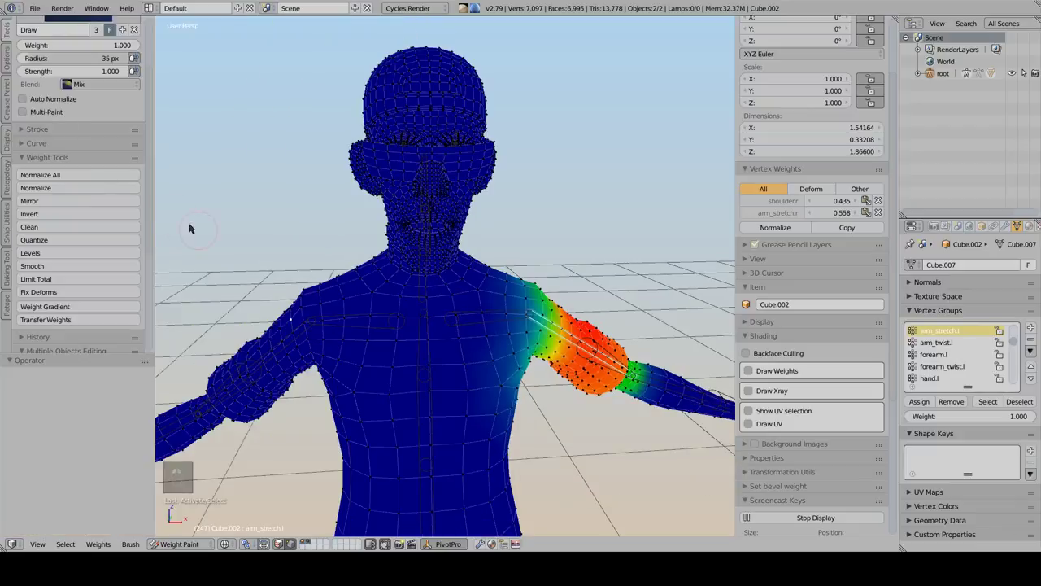
Enter Edit Mode with solid shading and Shrink/Fatten the selected right shoulder vertex by about -0.004
key(Tab)
mouse_move(272, 324)
middle_down()
mouse_move(314, 333)
mouse_move(296, 348)
middle_up()
key(z)
key(alt+s)
click(314, 346)
Select a vertex farther down the right upper arm and apply Shrink/Fatten to it twice
right_click(271, 339)
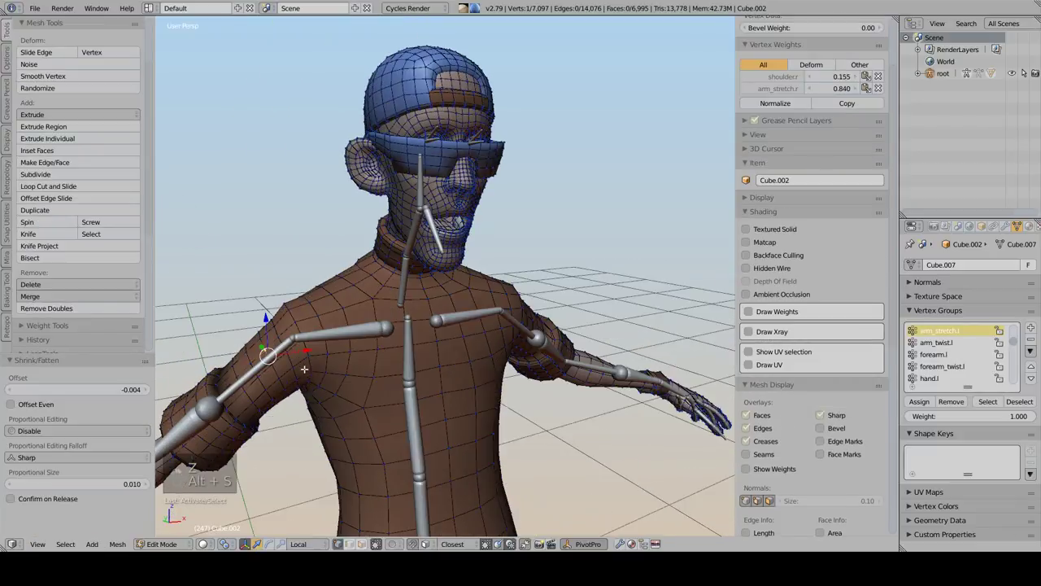
key(alt+s)
click(311, 358)
key(alt+s)
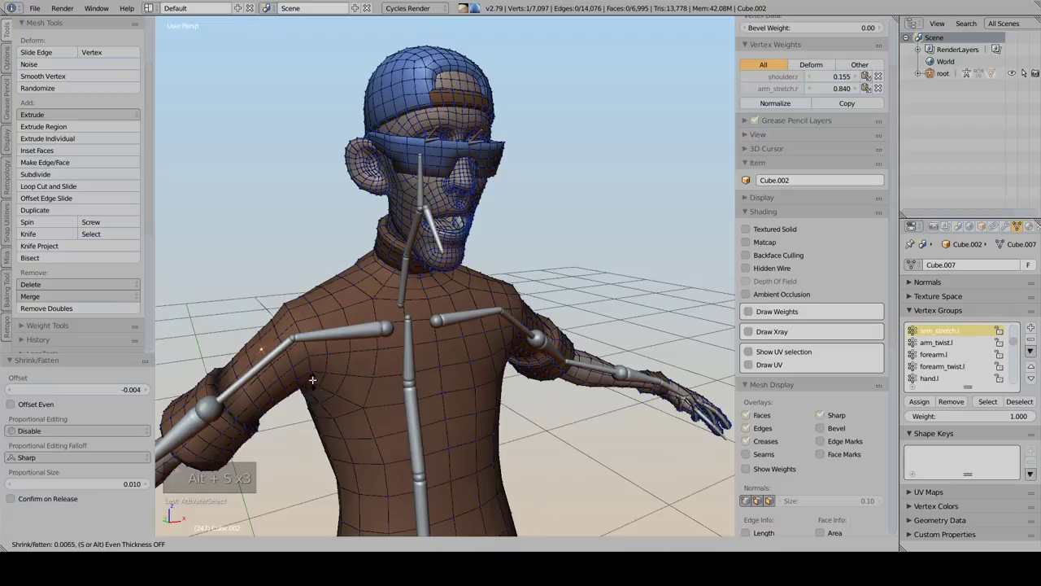
click(312, 379)
Apply Shrink/Fatten to three more individual vertices around the right shoulder and upper arm
right_click(275, 326)
key(alt+s)
right_click(286, 319)
key(alt+s)
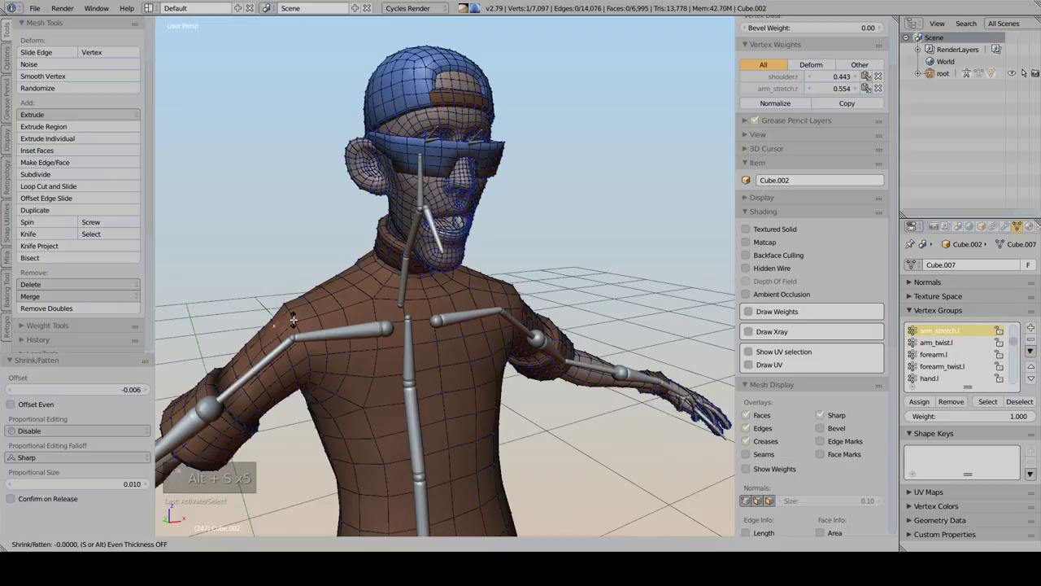
click(292, 317)
right_click(259, 340)
key(alt+s)
click(286, 346)
In face select mode, loop-select faces around the right upper arm, replace them with three adjacent left shoulder loops, and return to Weight Paint mode
key(3)
alt+right_click(276, 341)
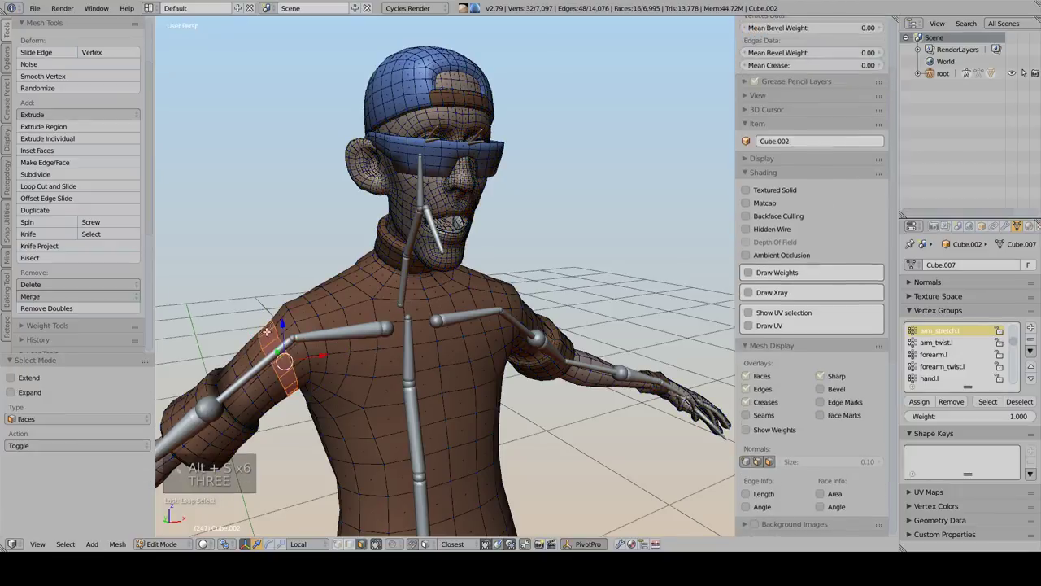
middle_drag(505, 318, 458, 318)
key(3)
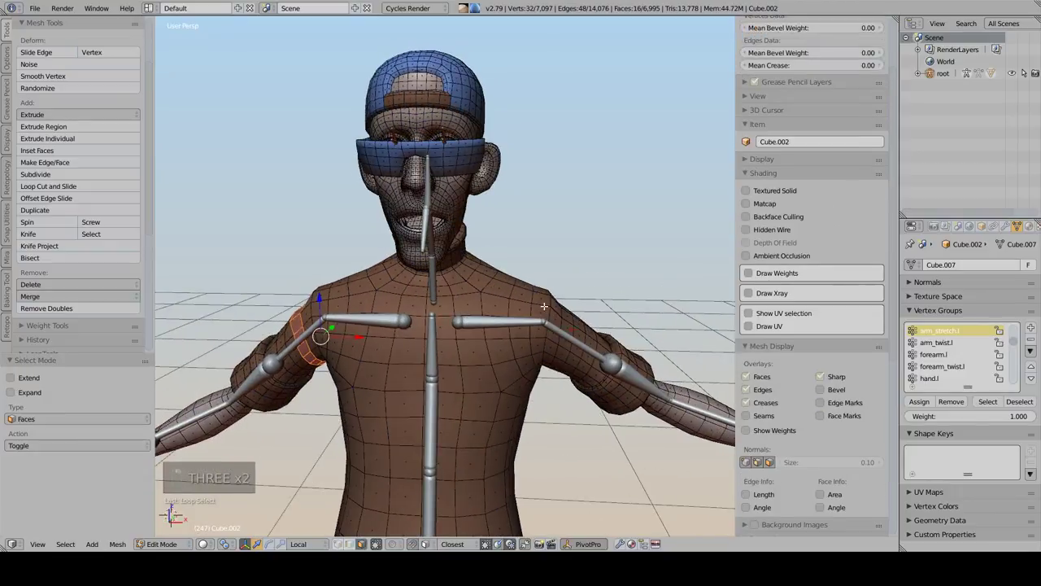
alt+right_click(547, 307)
alt+shift+right_click(559, 312)
alt+shift+right_click(568, 317)
key(Tab)
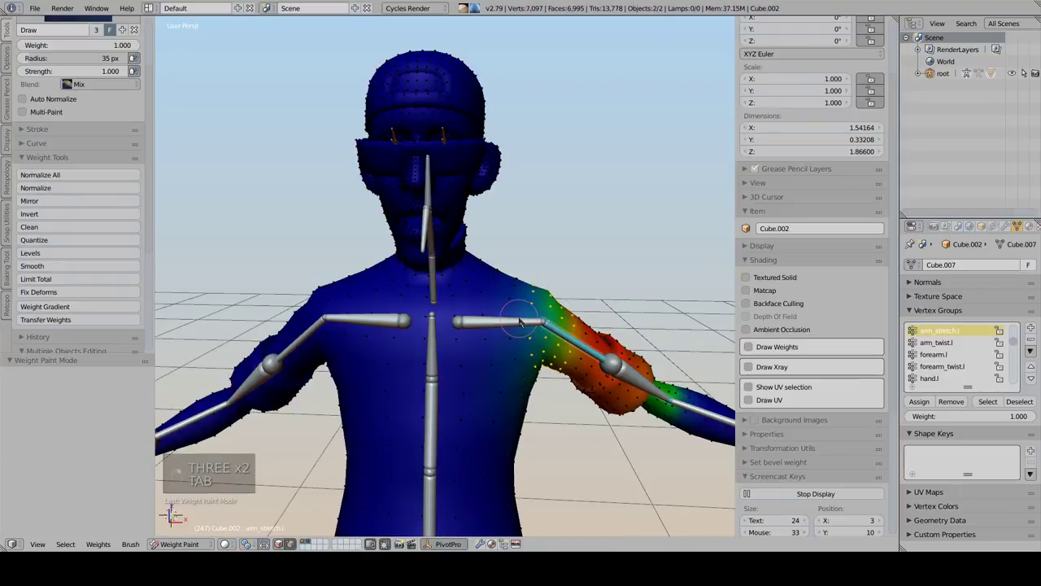
Show the Weight Paint options that contain the X Mirror and Topology Mirror settings
middle_drag(519, 321, 485, 314)
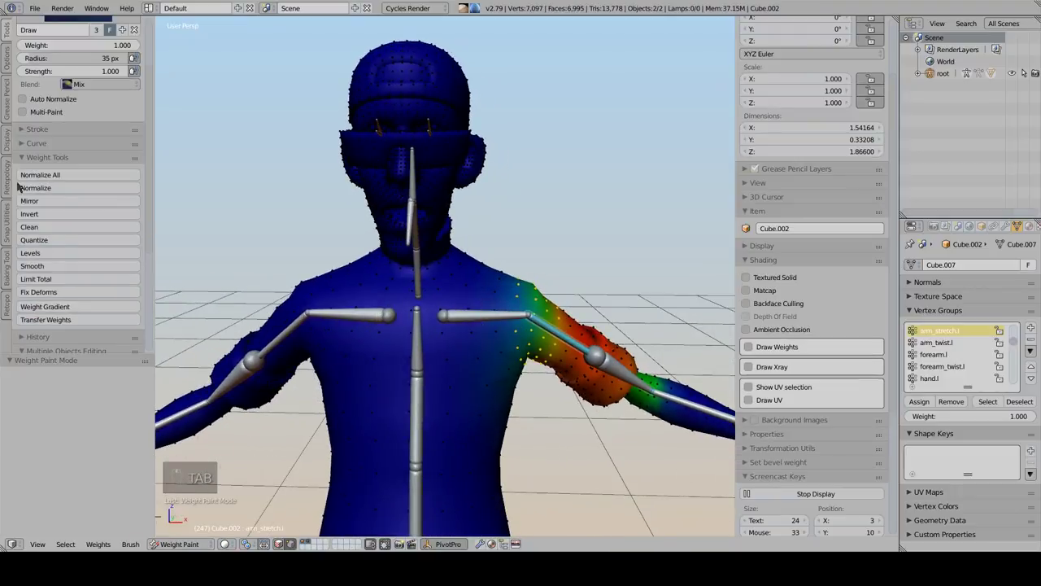
click(6, 62)
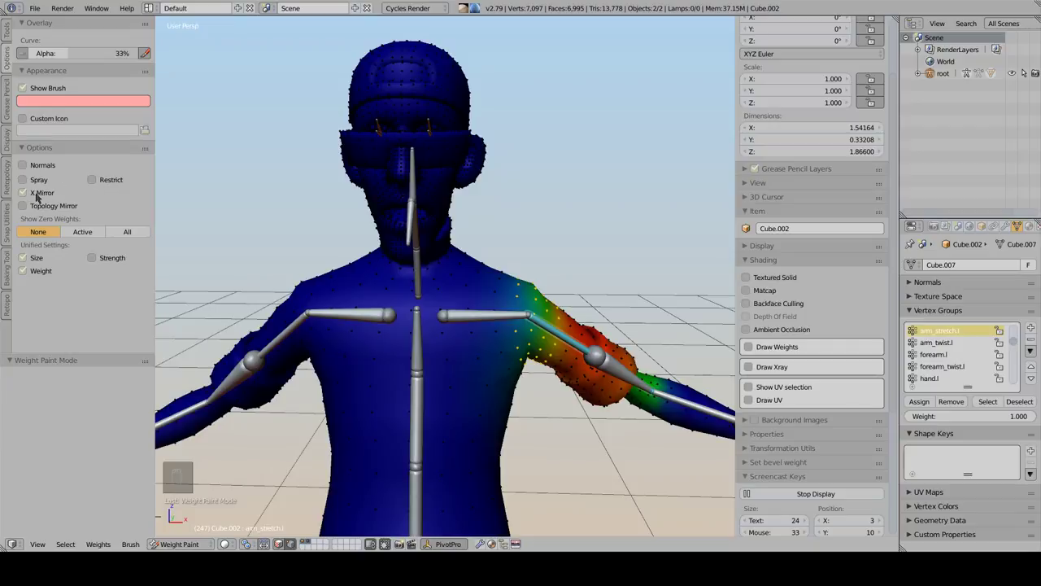
Apply the standard Set Weight operation to the selected left shoulder loops with the arm_stretch.l group active
click(107, 539)
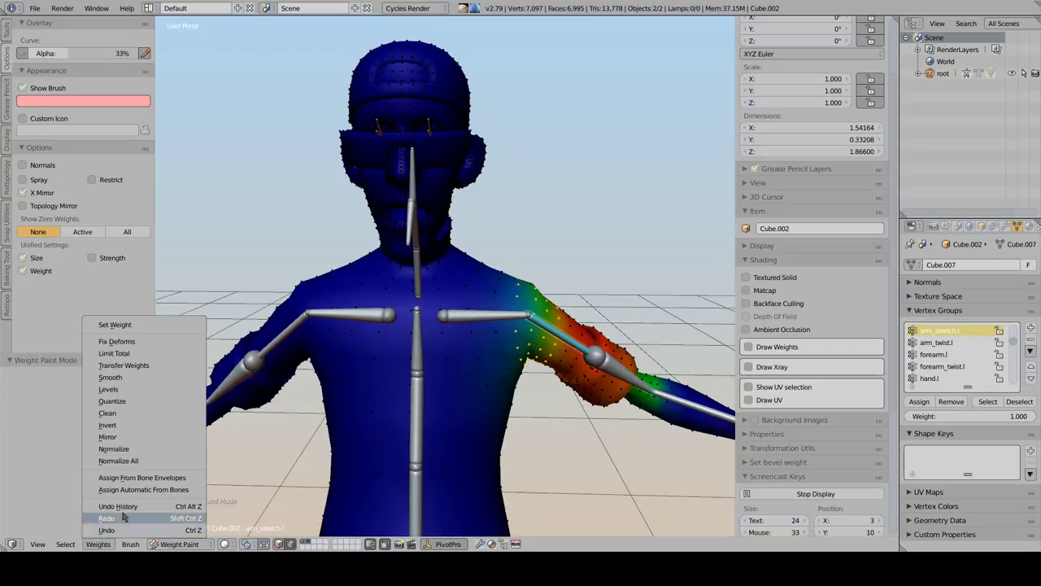
click(122, 325)
middle_drag(431, 336, 422, 334)
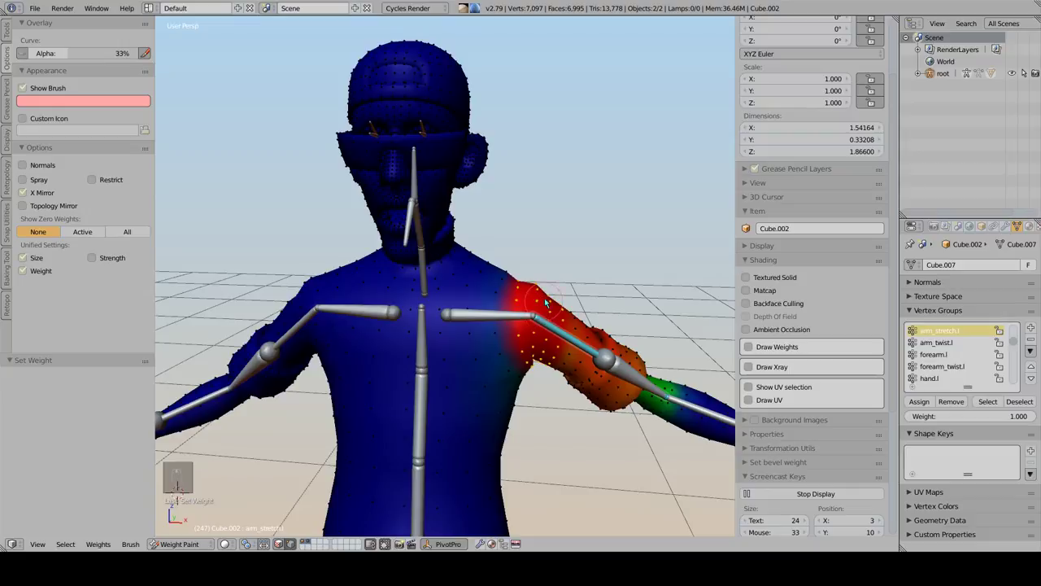
mouse_move(545, 302)
middle_down()
mouse_move(402, 316)
mouse_move(516, 295)
mouse_move(345, 298)
mouse_move(543, 311)
middle_up()
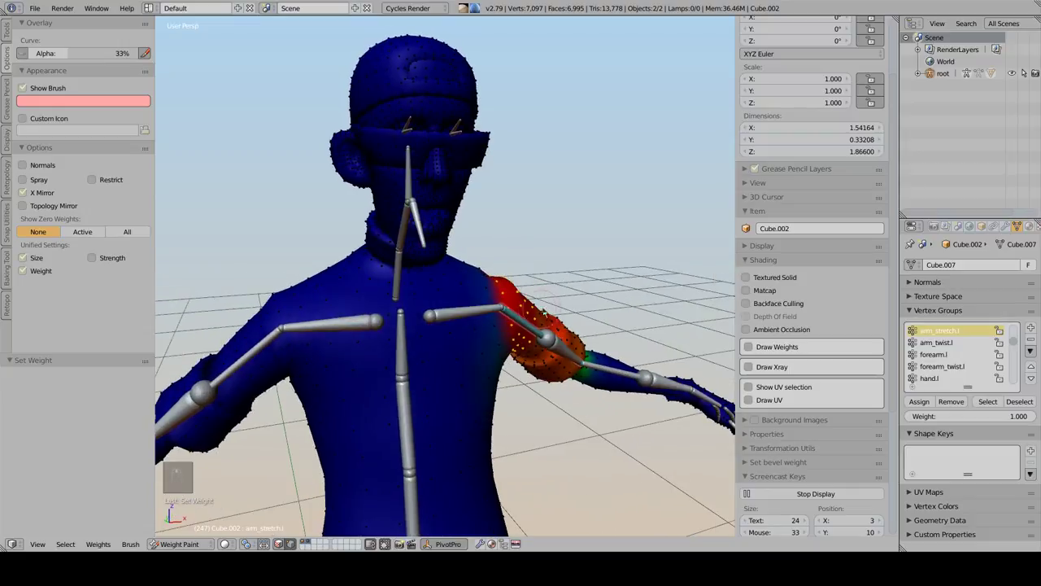
Select the right upper arm bone, then a shoulder vertex and a loop on that arm, to examine the mirrored weights
right_click(268, 341)
middle_drag(264, 324, 294, 318)
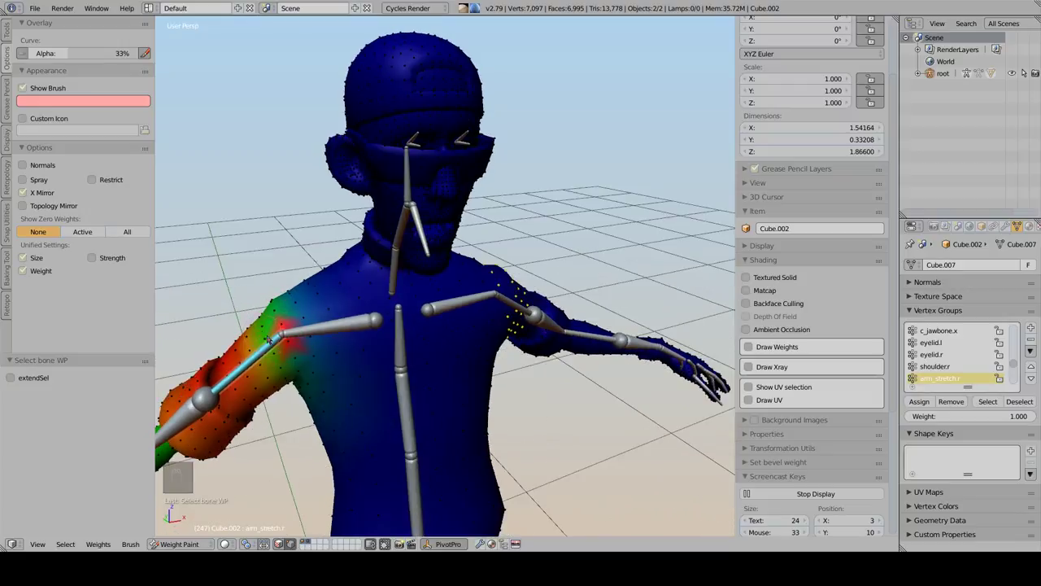
right_click(292, 347)
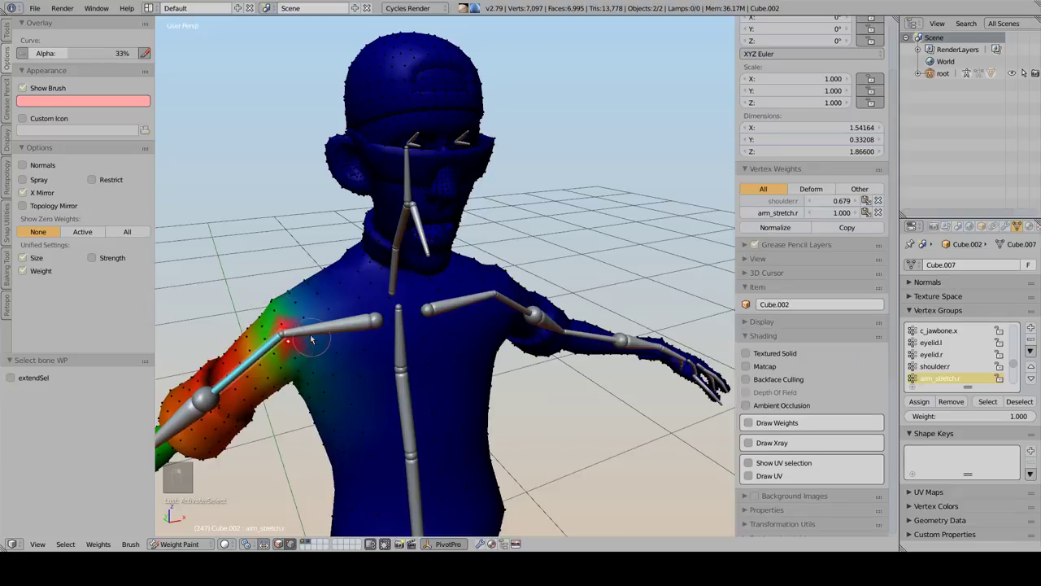
mouse_move(292, 347)
middle_down()
mouse_move(282, 308)
mouse_move(286, 335)
middle_up()
key(g)
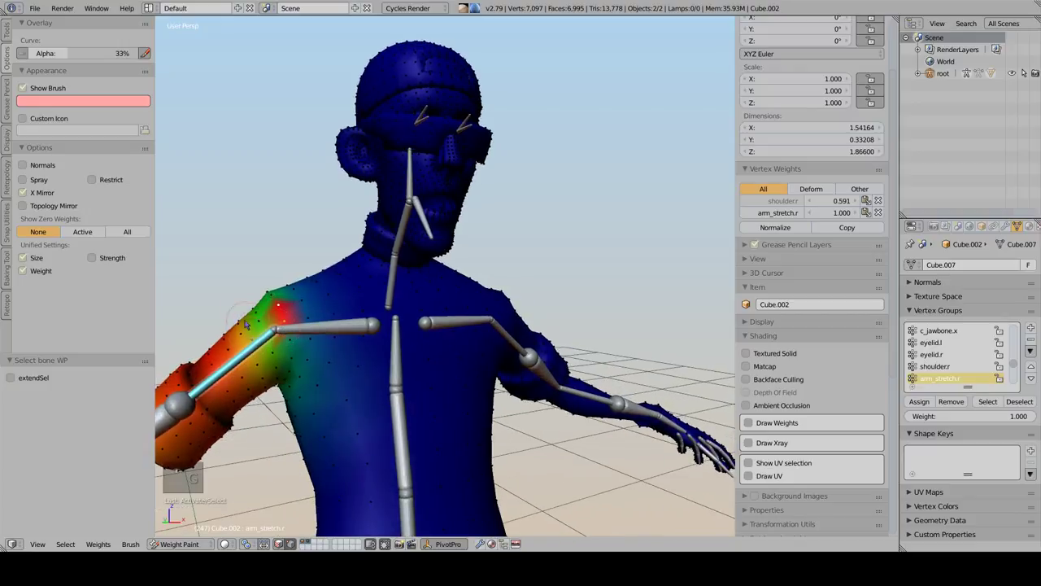
alt+right_click(252, 342)
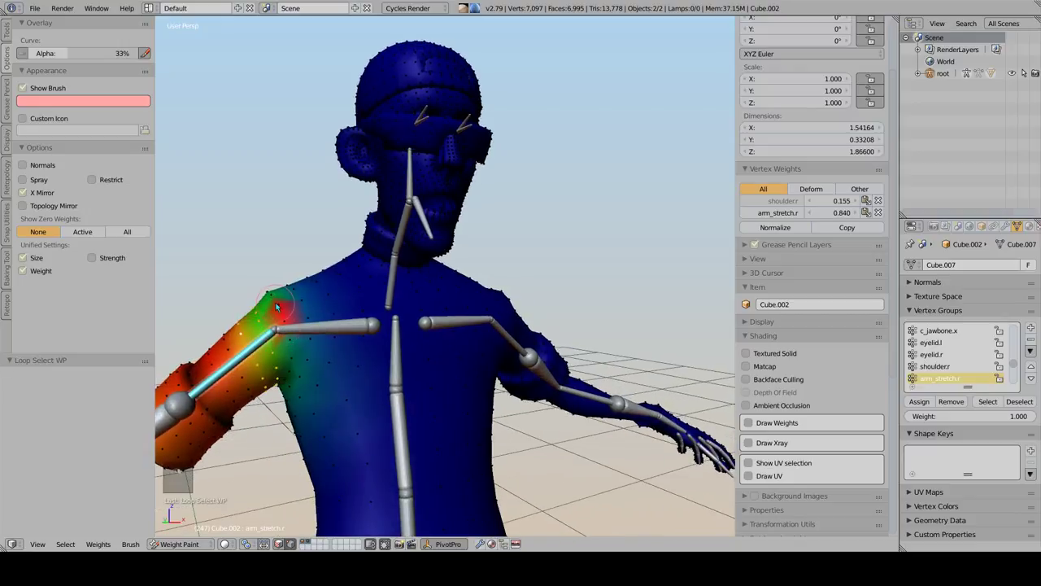
Undo the recent selections and the standard Set Weight operation on the left shoulder loops
key(ctrl+z)
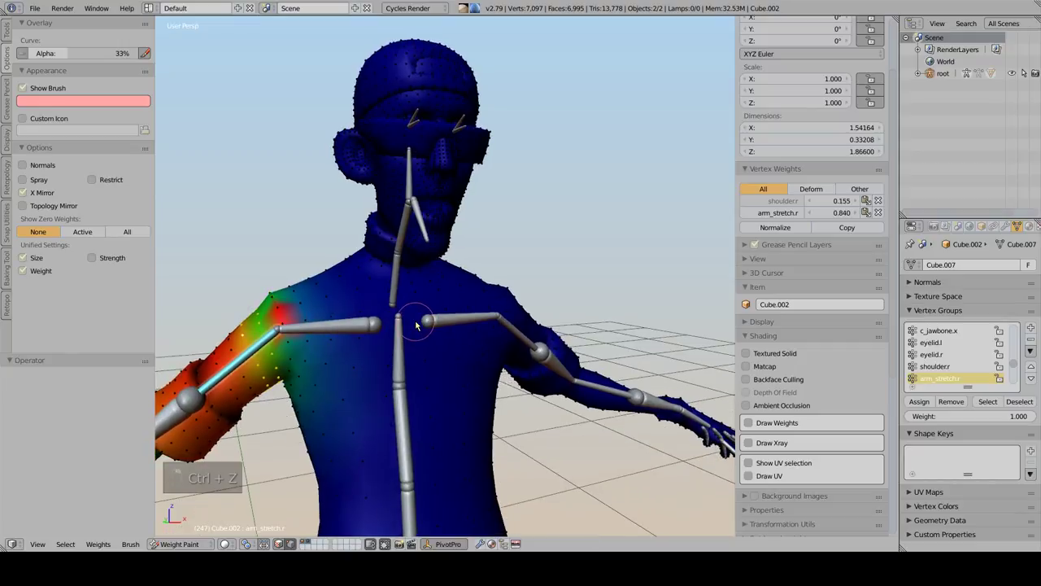
key(ctrl+z)
key(ctrl+z)
key(ctrl+z)
key(ctrl+z)
key(ctrl+z)
key(ctrl+z)
key(ctrl+z)
key(ctrl+z)
key(ctrl+z)
middle_drag(602, 319, 525, 333)
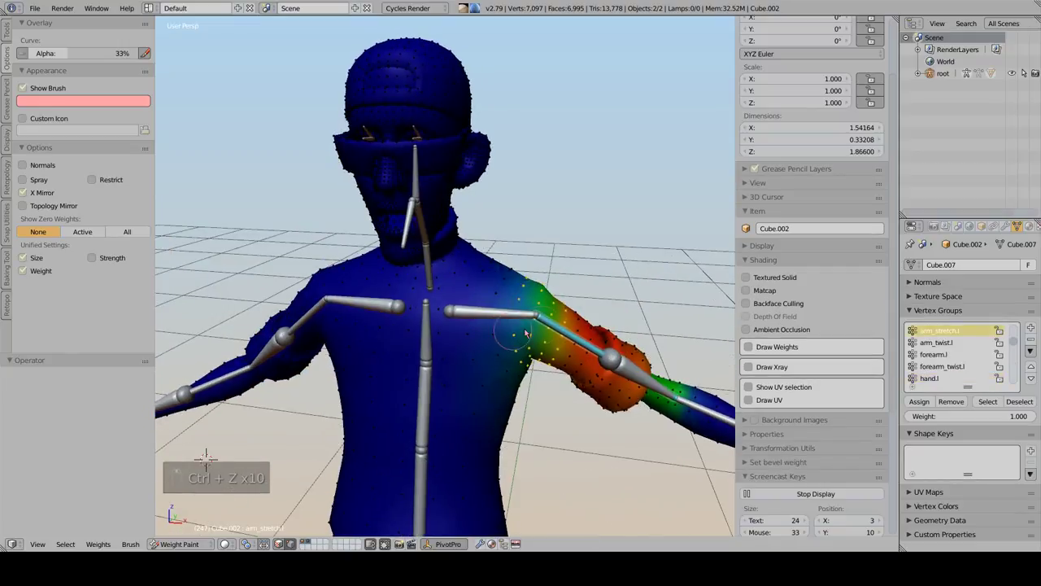
Apply the custom Set Weight tool at 1.0 to the selected left shoulder loops with the Replace mix method
key(ctrl+x)
click(719, 320)
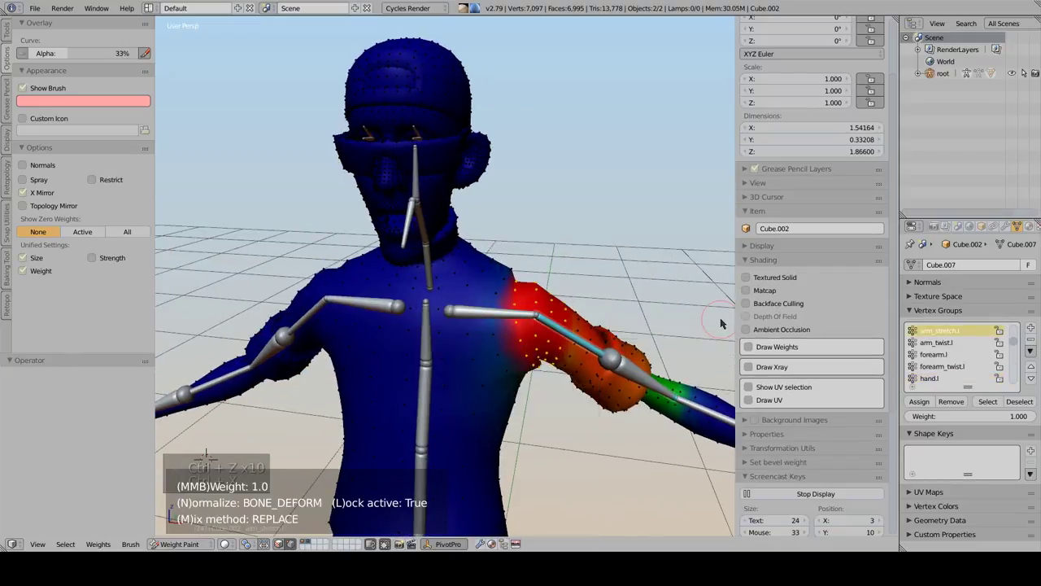
click(447, 317)
Select the right upper arm bone and examine how the weights were mirrored onto the right shoulder
middle_drag(446, 317, 486, 301)
right_click(275, 342)
middle_drag(290, 329, 322, 314)
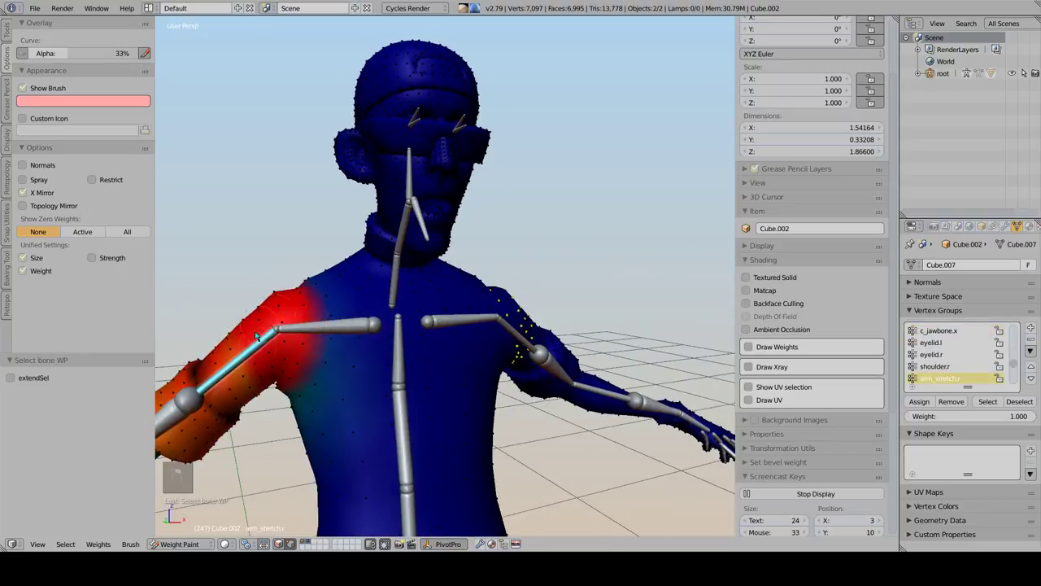
middle_drag(258, 337, 300, 298)
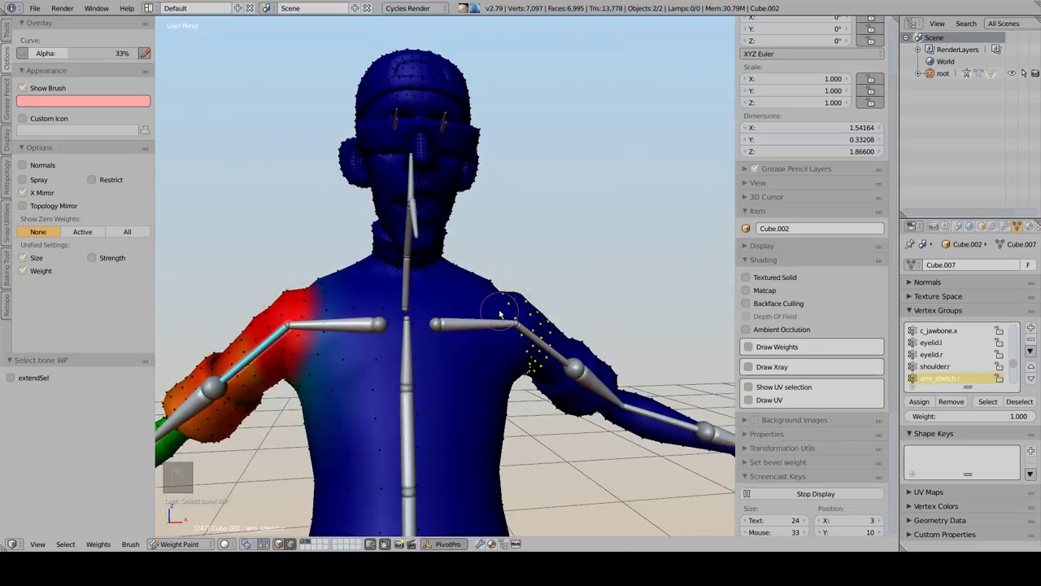
Undo the bone selection and the custom weight assignment on the left shoulder loops
key(ctrl+z)
key(ctrl+z)
key(ctrl+z)
key(ctrl+z)
key(ctrl+z)
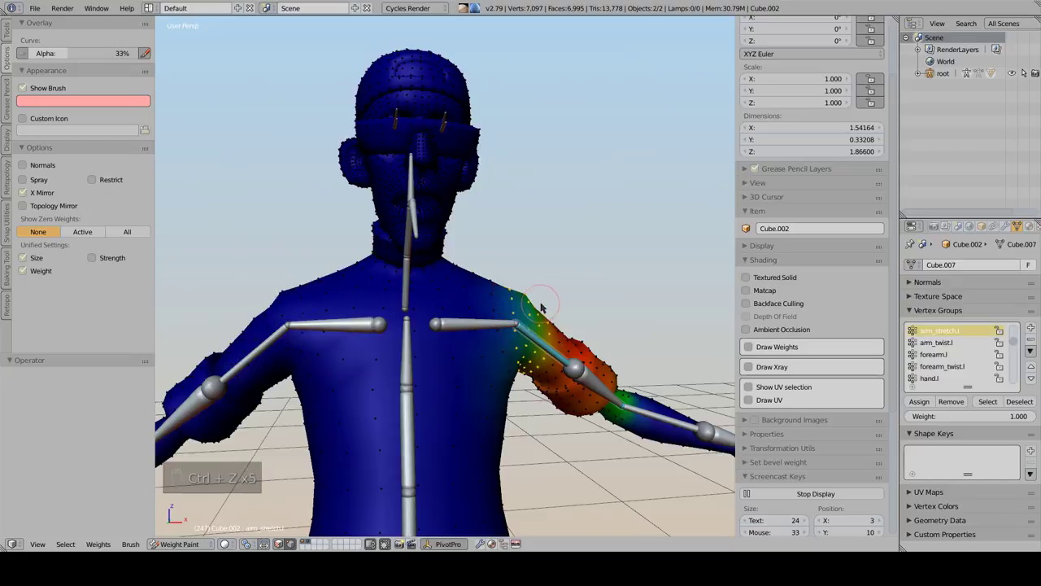
middle_drag(509, 313, 485, 306)
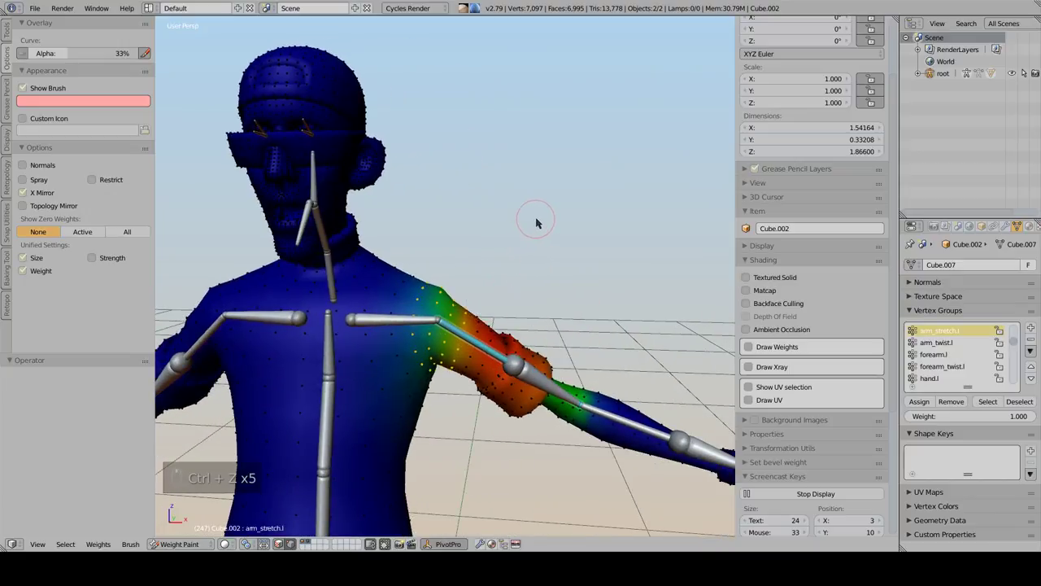
Start the custom Set Weight tool at 0.5 on the left shoulder loops and adjust the weight interactively through 0.8 to 0.55
key(ctrl+x)
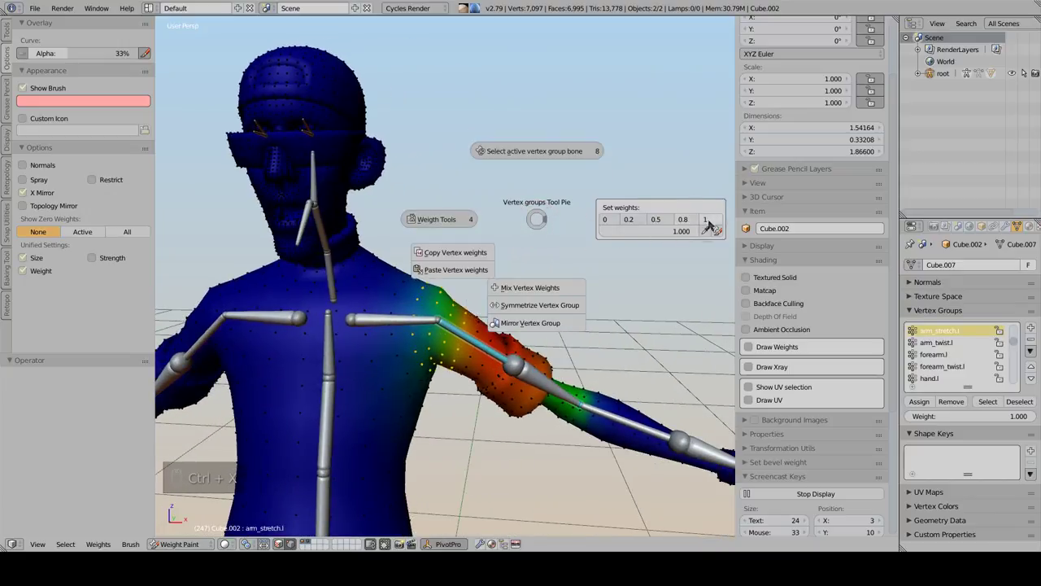
click(656, 221)
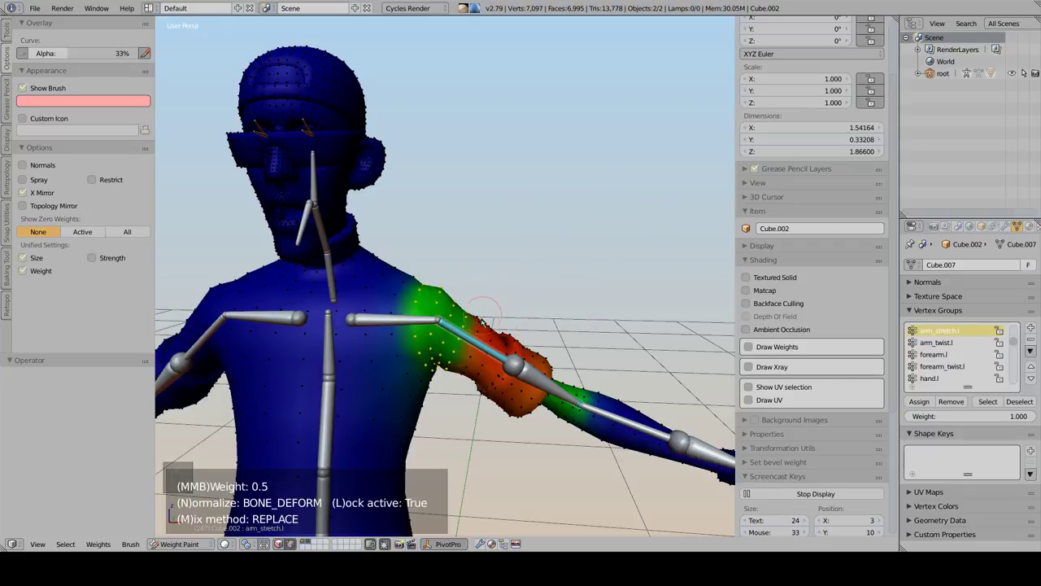
scroll(478, 383, up, 3)
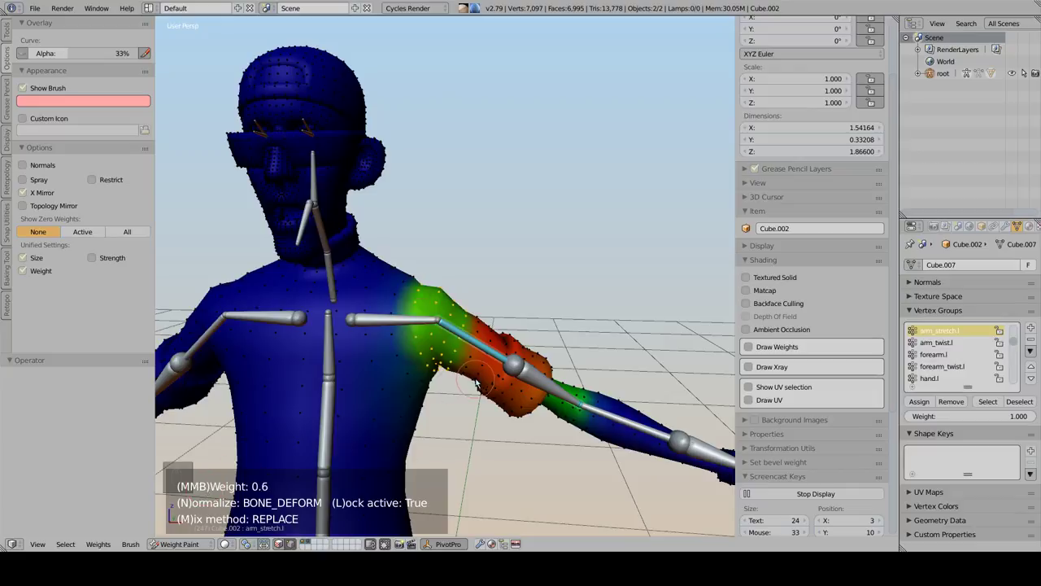
scroll(483, 387, down, 4)
scroll(483, 387, up, 1)
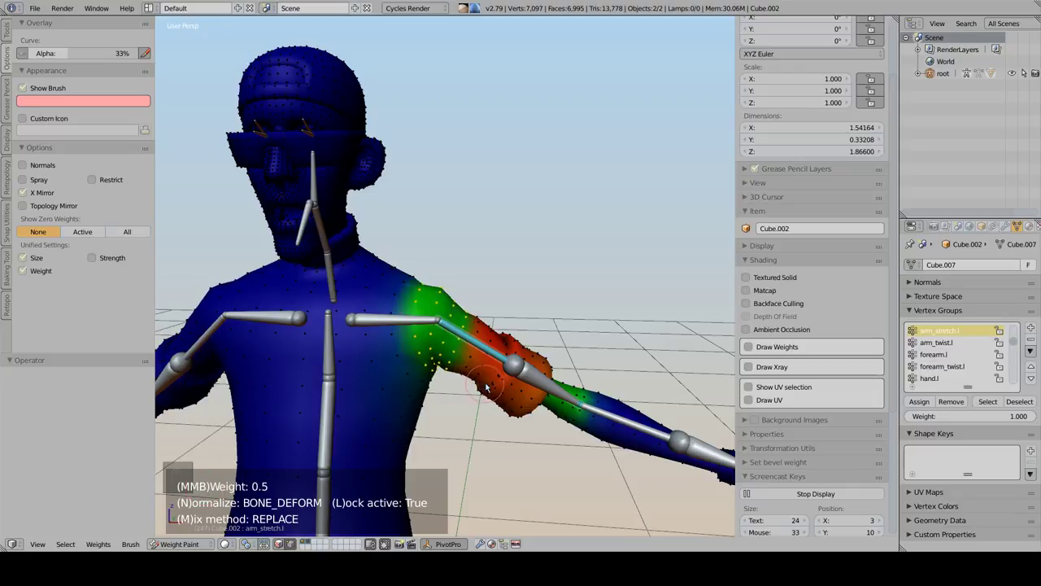
scroll(485, 381, up, 2)
scroll(485, 380, down, 1)
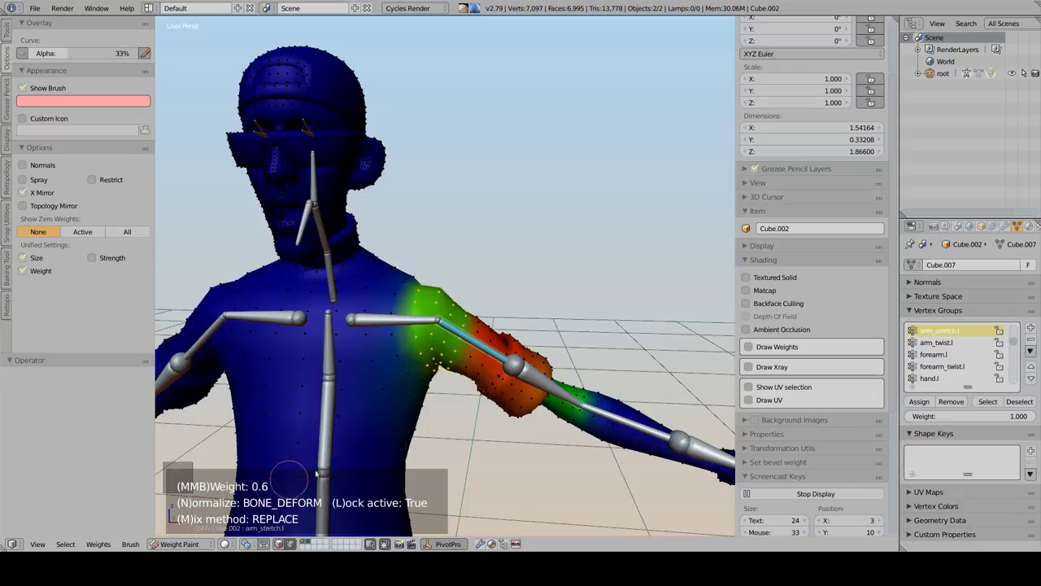
scroll(472, 384, up, 1)
scroll(488, 381, up, 3)
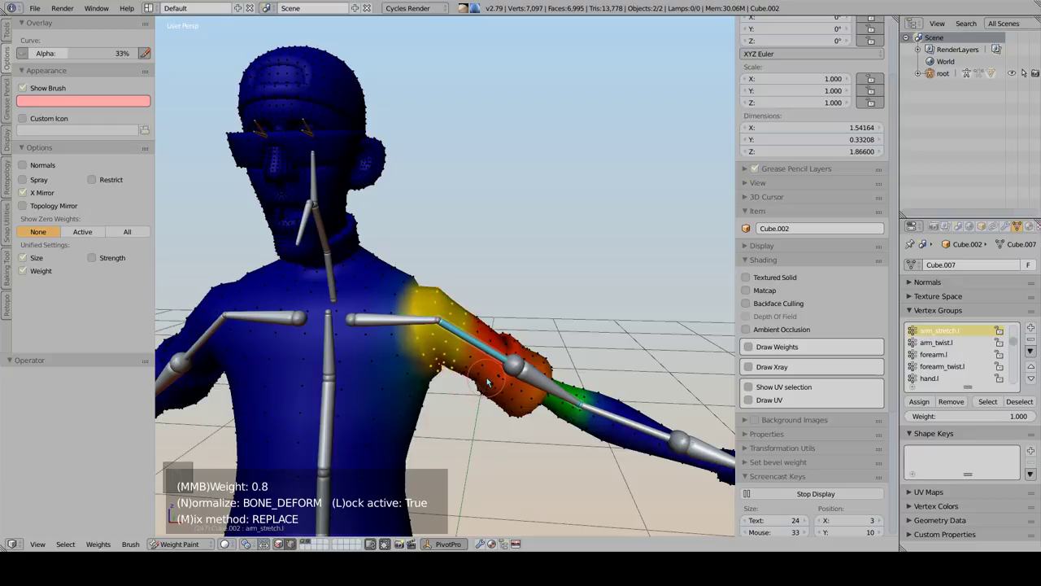
middle_drag(488, 383, 485, 391)
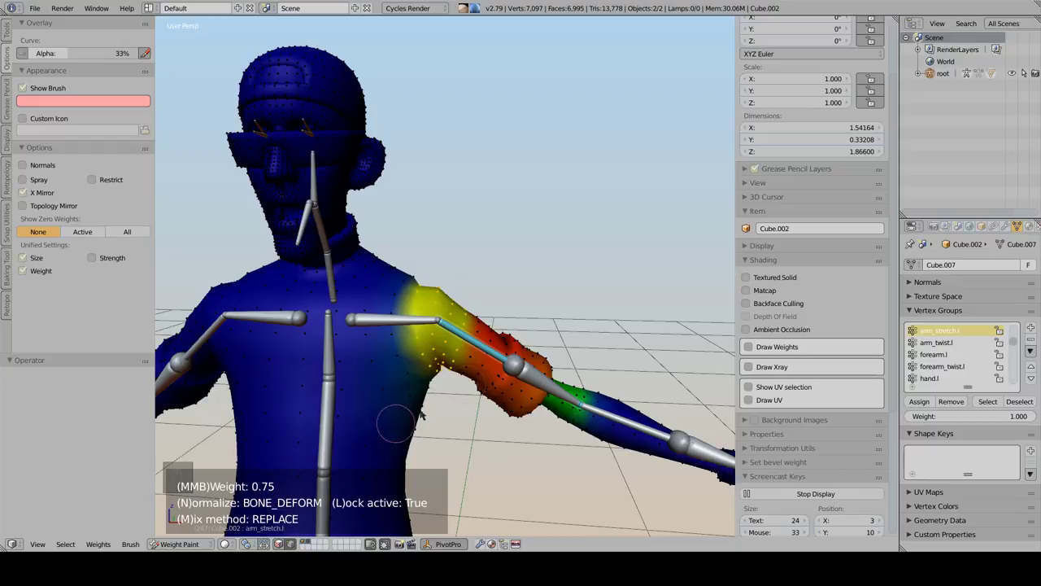
middle_drag(468, 397, 481, 391)
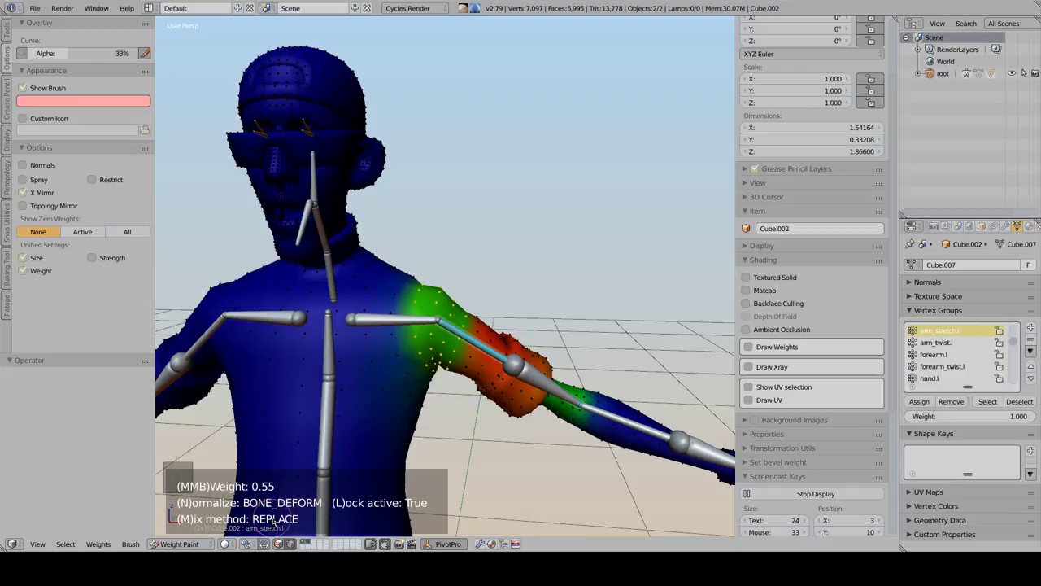
Change the mix method to Subtract, lower the weight to 0.0, and confirm the assignment
key(m)
mouse_move(475, 377)
middle_down()
mouse_move(486, 362)
mouse_move(470, 378)
mouse_move(481, 369)
middle_up()
key(m)
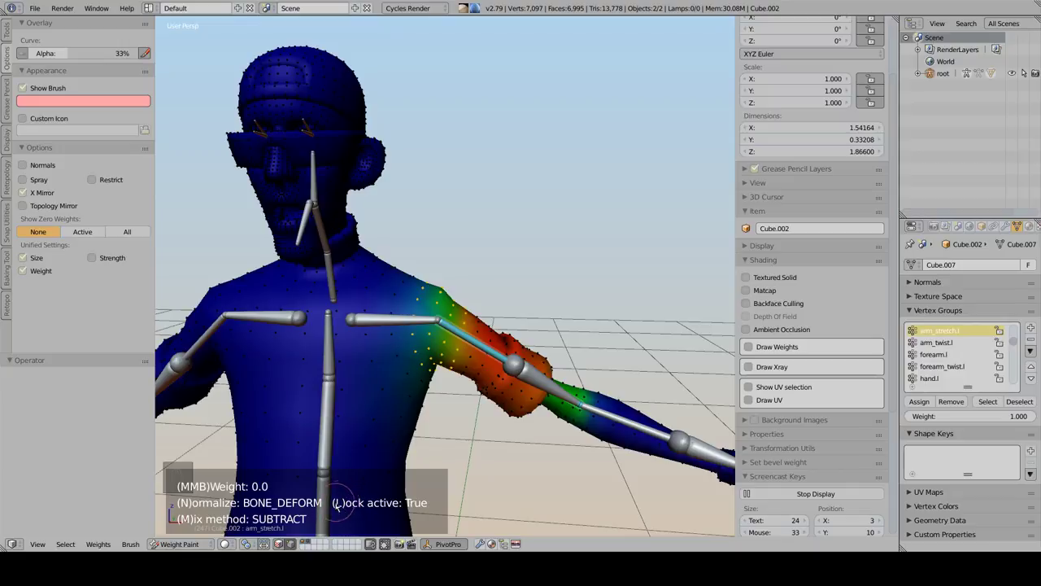
click(440, 320)
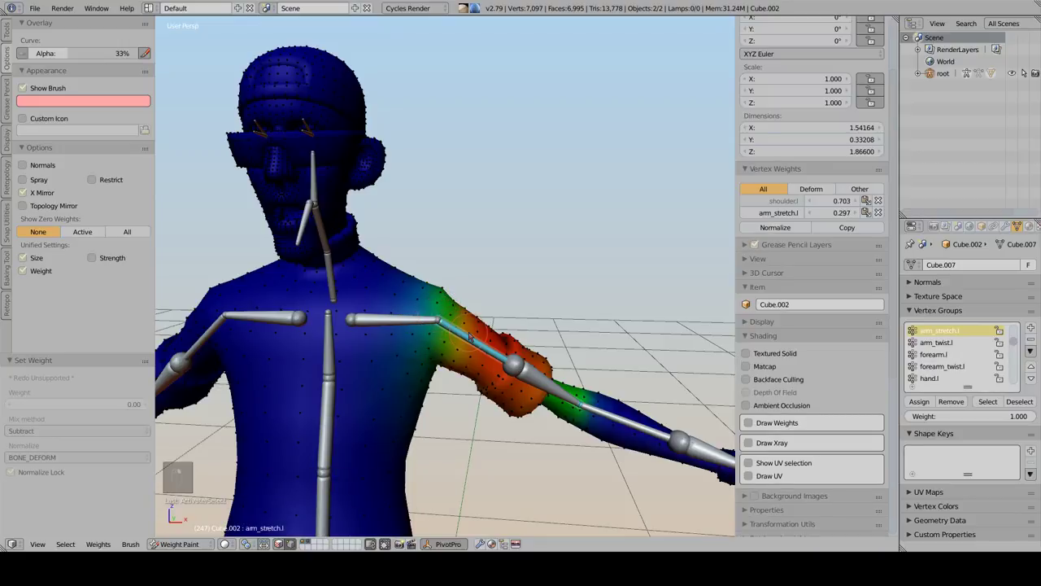
Loop-select vertices around the left upper arm and set their weight to 0.5 with the mix method changed to Replace
alt+click(462, 330)
scroll(454, 326, up, 3)
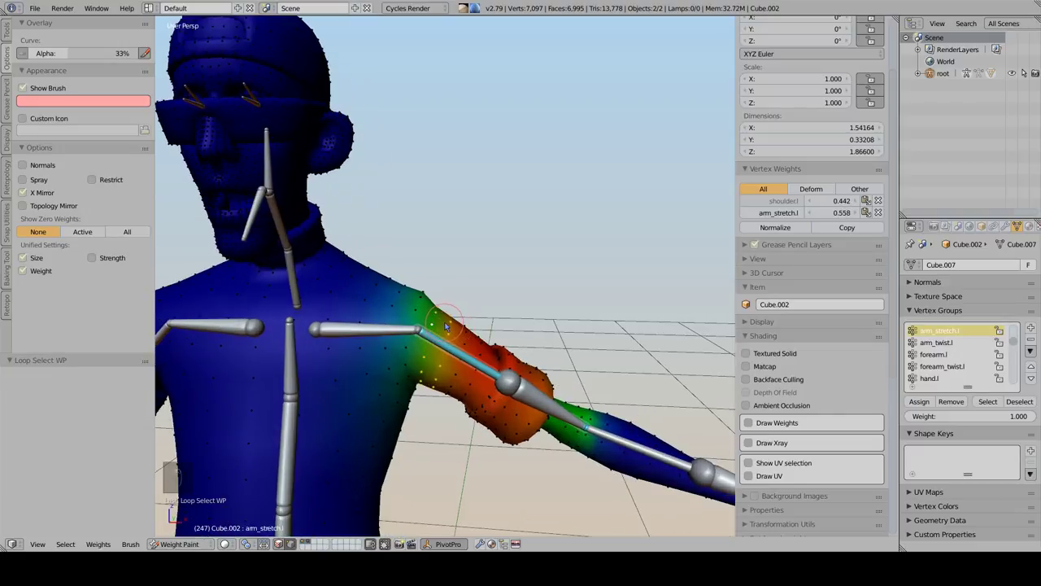
key(ctrl+x)
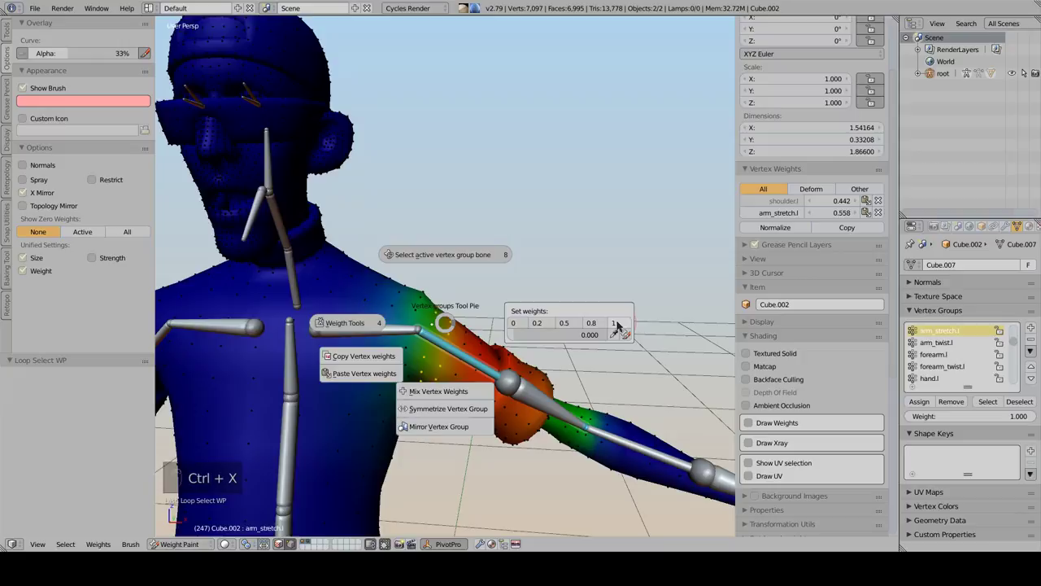
click(563, 323)
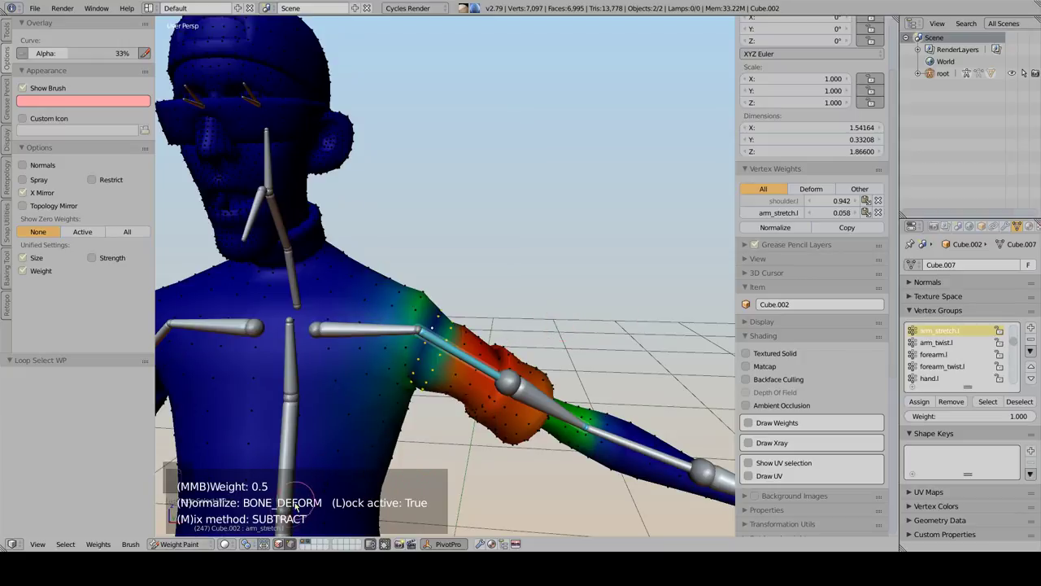
key(m)
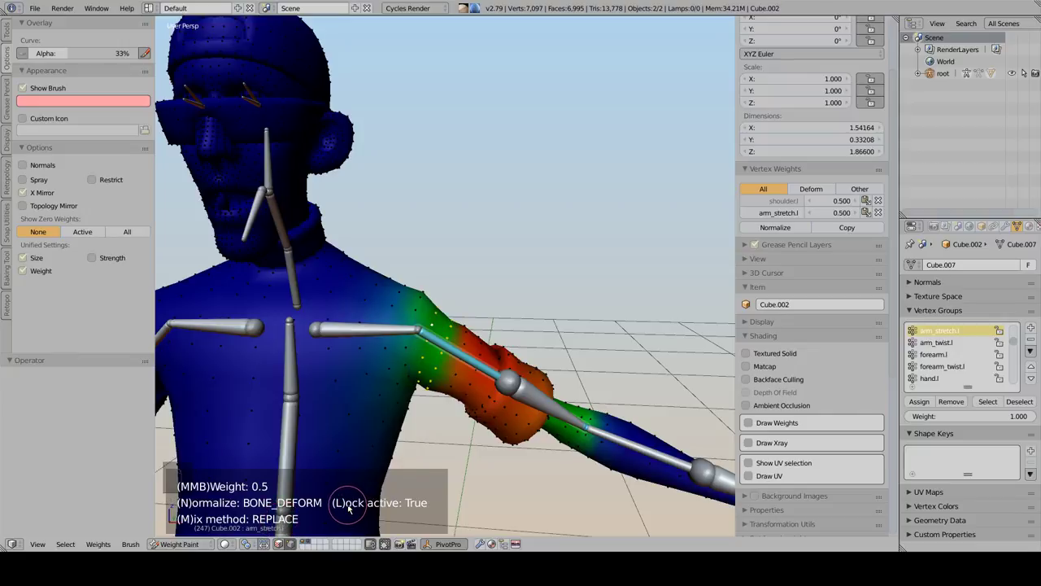
Toggle the active group lock during normalization, leave it off, and confirm the 0.5 weight
key(l)
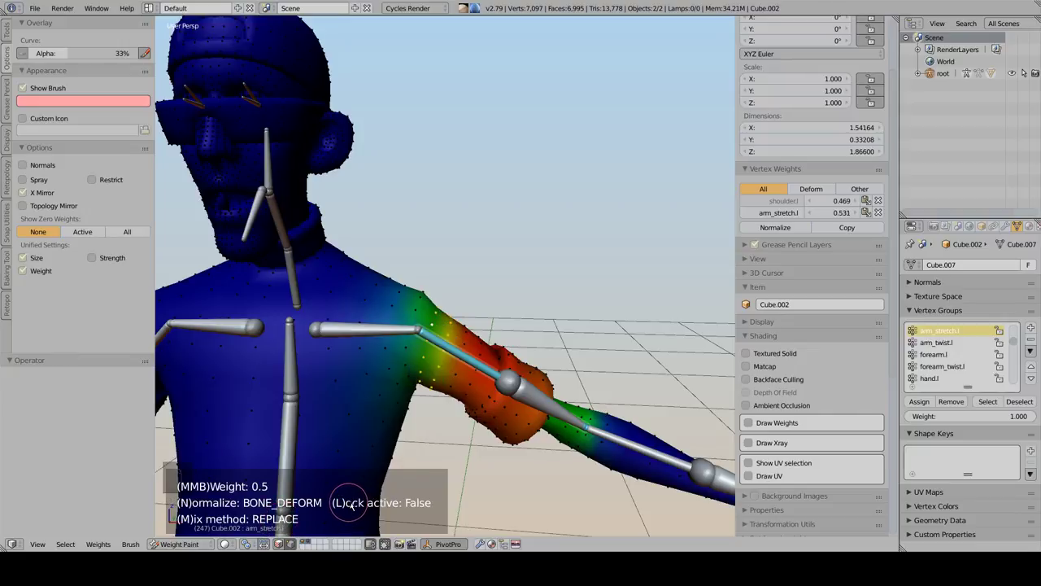
key(l)
key(l)
click(443, 359)
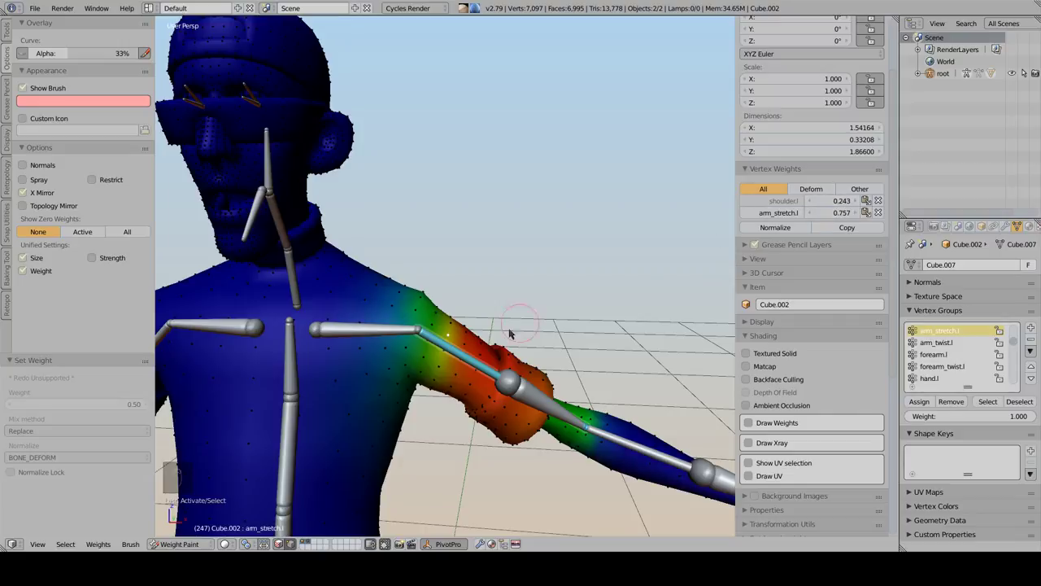
Loop-select two neighbouring vertex loops on the left upper arm and compare their shoulder.l and arm_stretch.l weights
scroll(469, 352, up, 2)
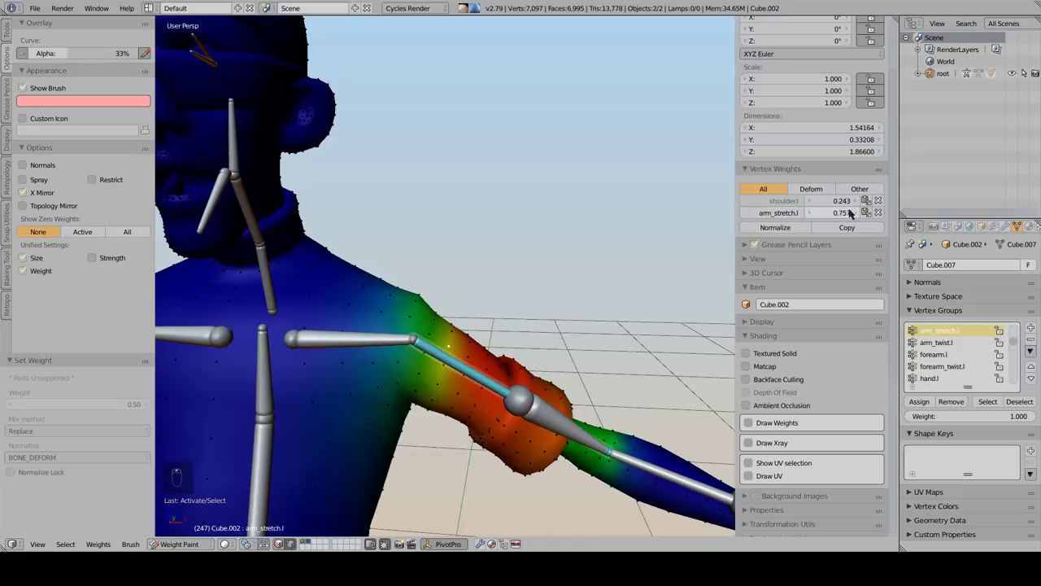
alt+click(422, 366)
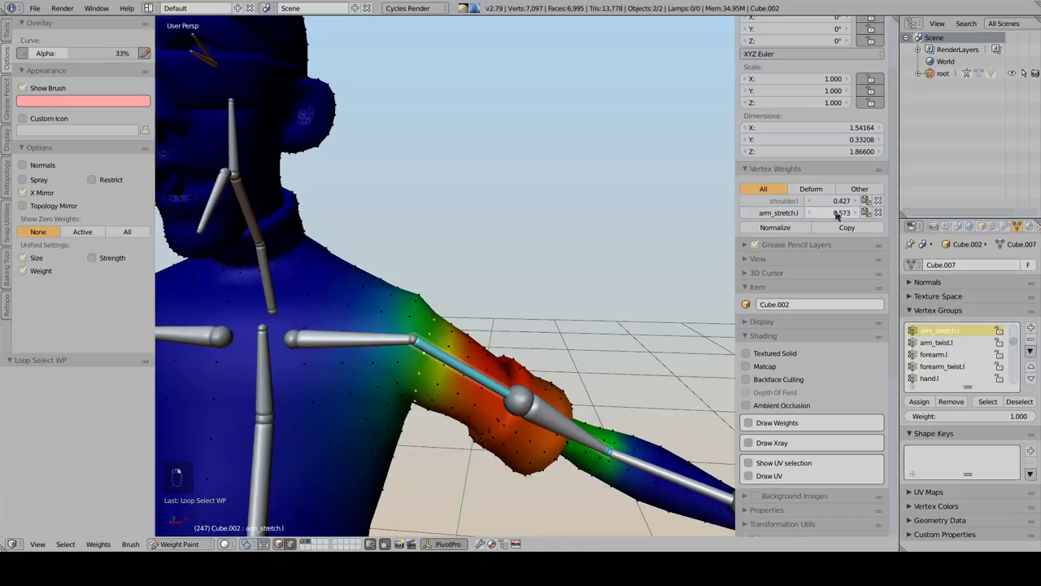
click(779, 213)
alt+click(452, 345)
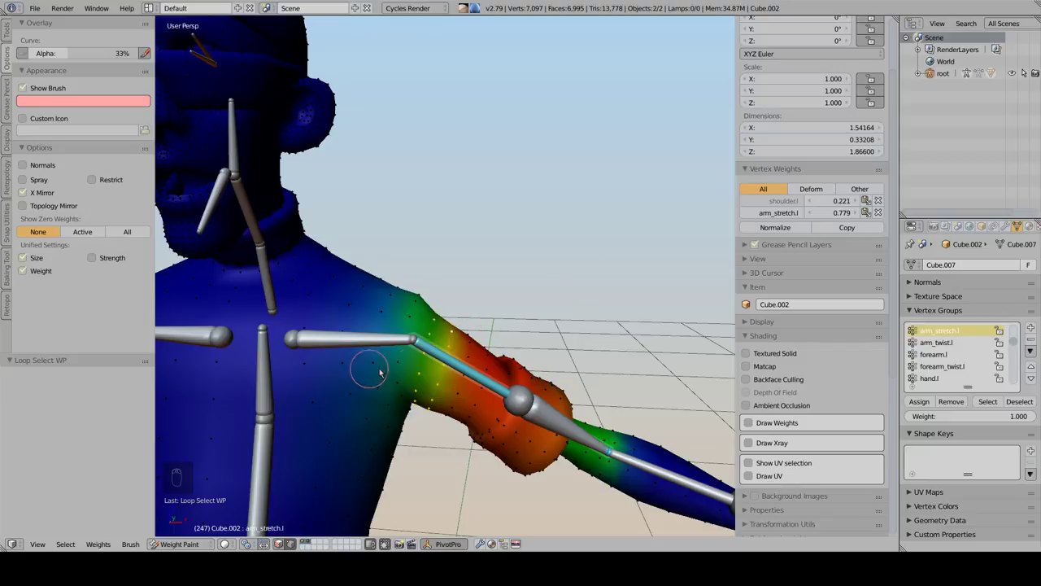
Undo the last two actions on the left upper arm
mouse_move(420, 334)
mouse_down()
mouse_move(406, 325)
mouse_move(423, 327)
mouse_up()
key(ctrl+z)
key(ctrl+z)
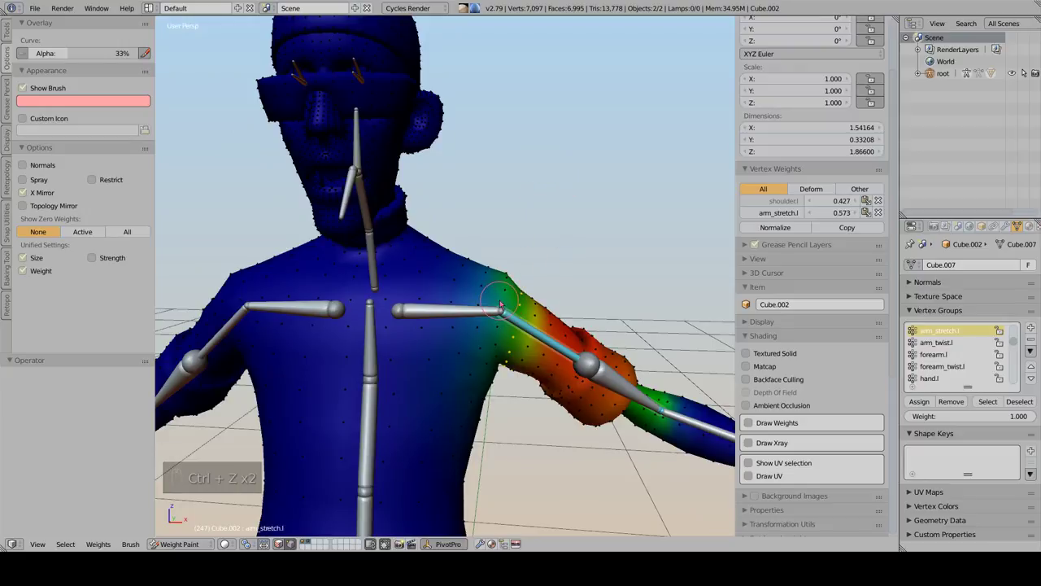
Select a single vertex on the left upper arm and sample its arm_stretch.l weight of 0.757 as the weight to apply
alt+right_click(490, 298)
key(ctrl+x)
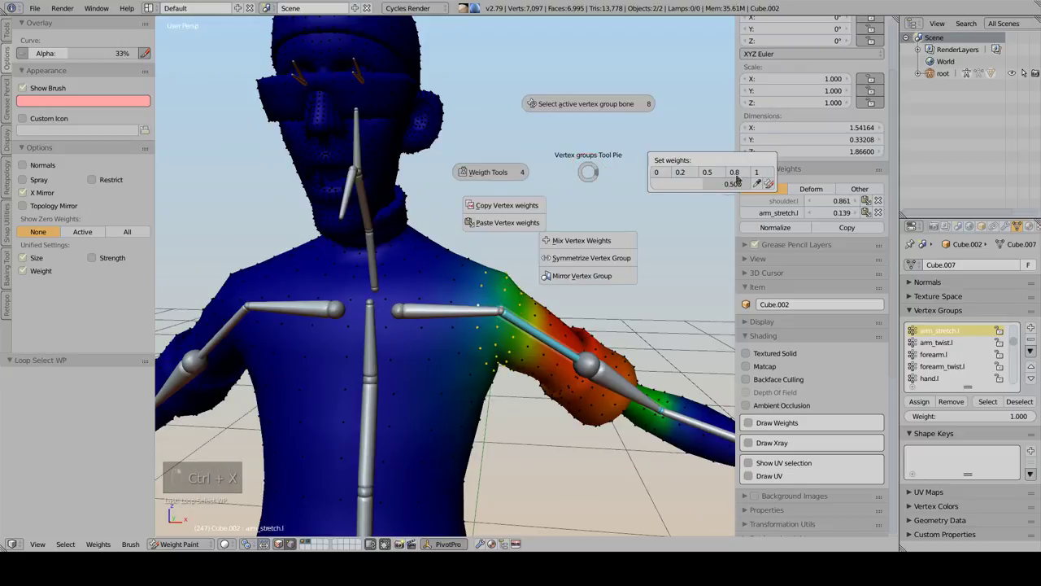
click(690, 195)
right_click(528, 296)
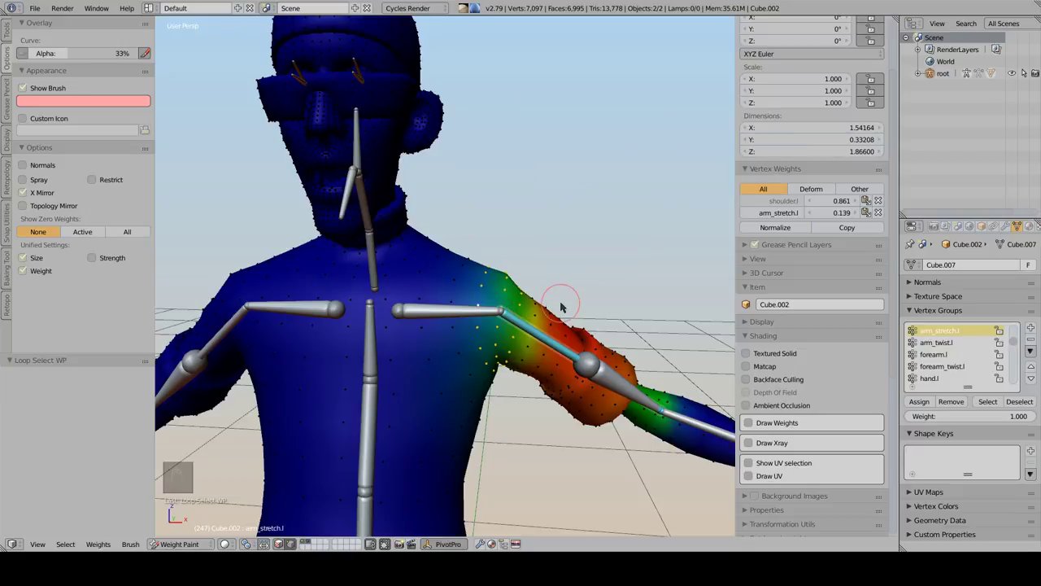
mouse_move(561, 305)
middle_down()
mouse_move(552, 315)
mouse_move(540, 304)
middle_up()
right_click(542, 316)
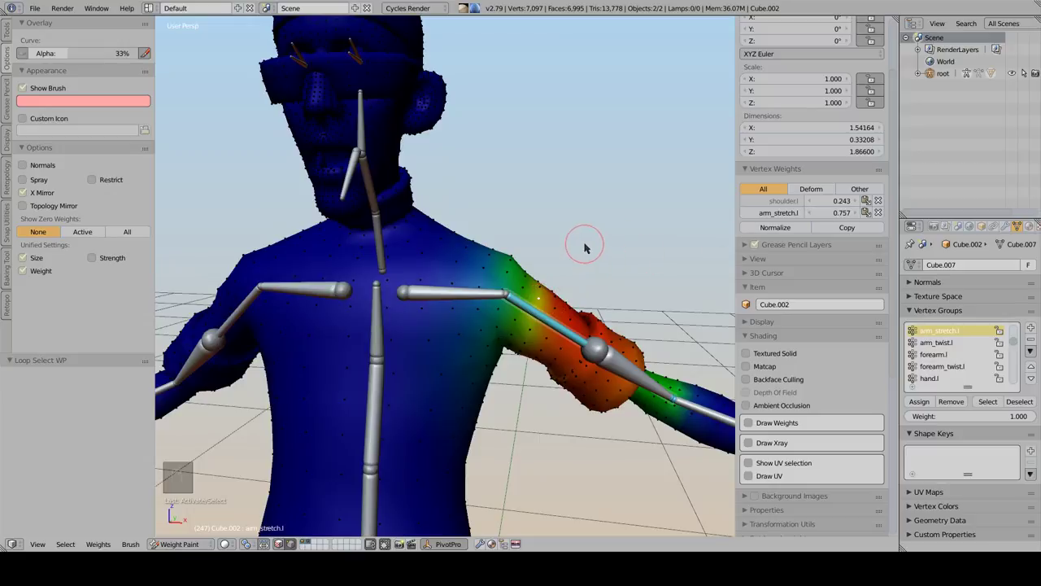
key(ctrl+x)
click(753, 256)
Loop-select two neighbouring vertex loops at the left shoulder and set their weight to 0.757 with Replace and the active group lock on
middle_drag(455, 284, 488, 286)
alt+right_click(484, 281)
alt+shift+right_click(500, 286)
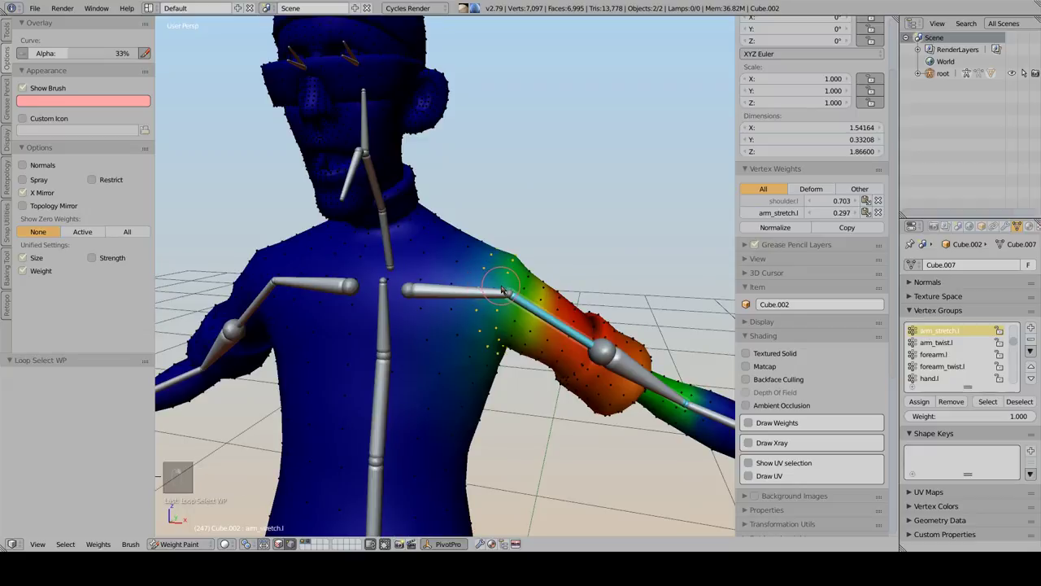
middle_drag(523, 258, 526, 259)
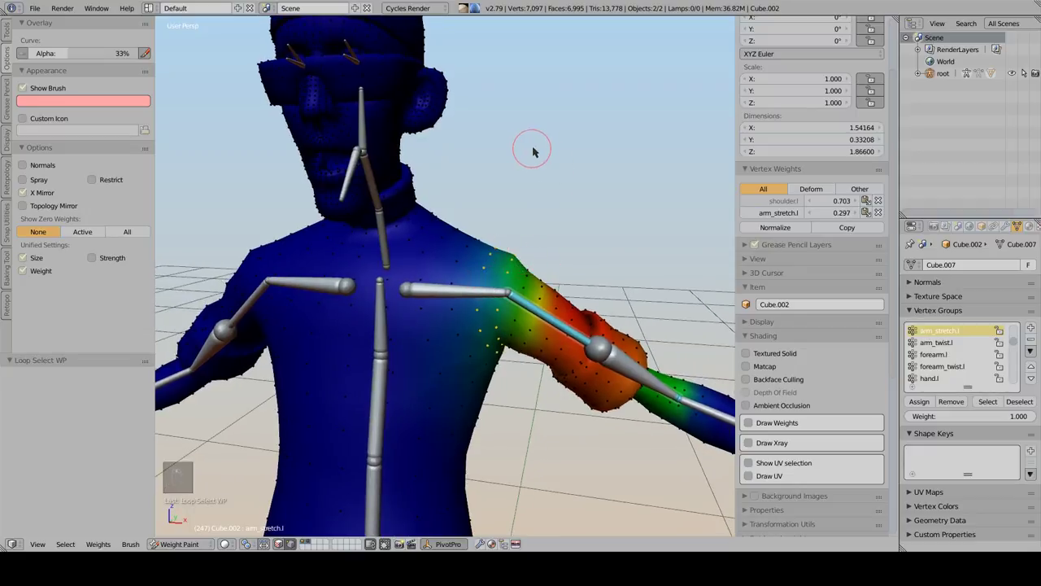
key(ctrl+x)
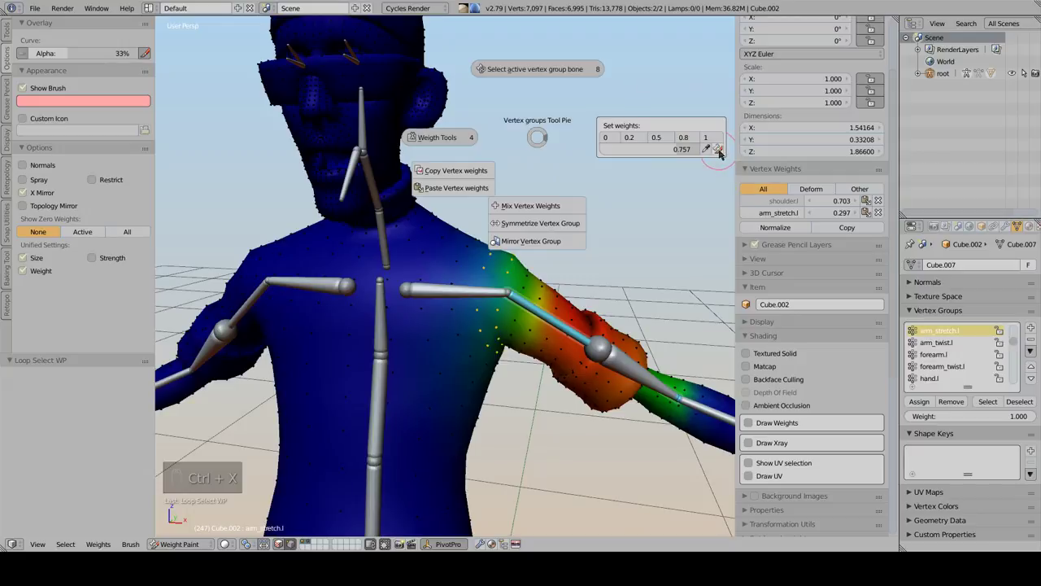
click(719, 152)
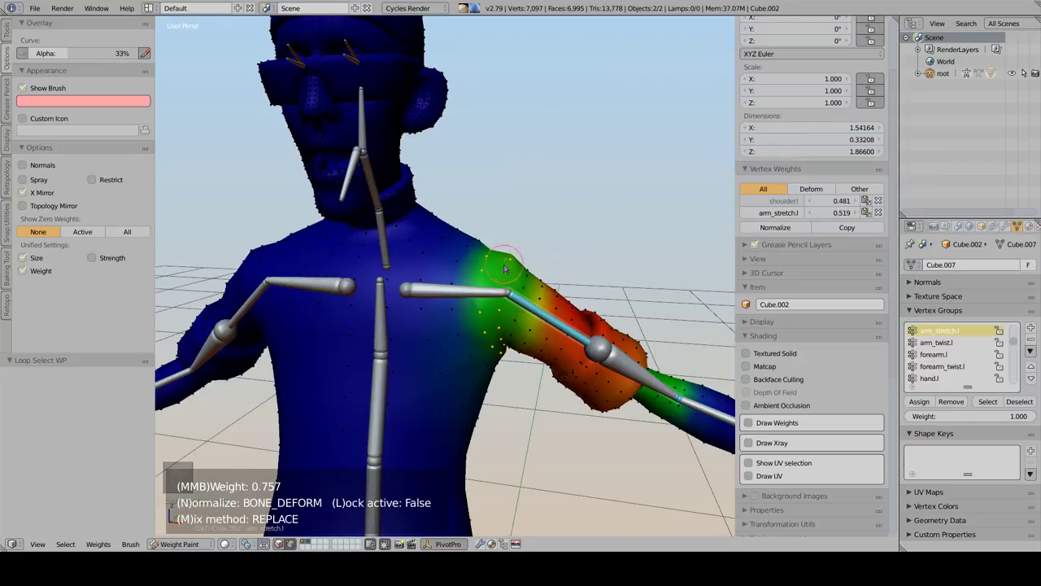
key(l)
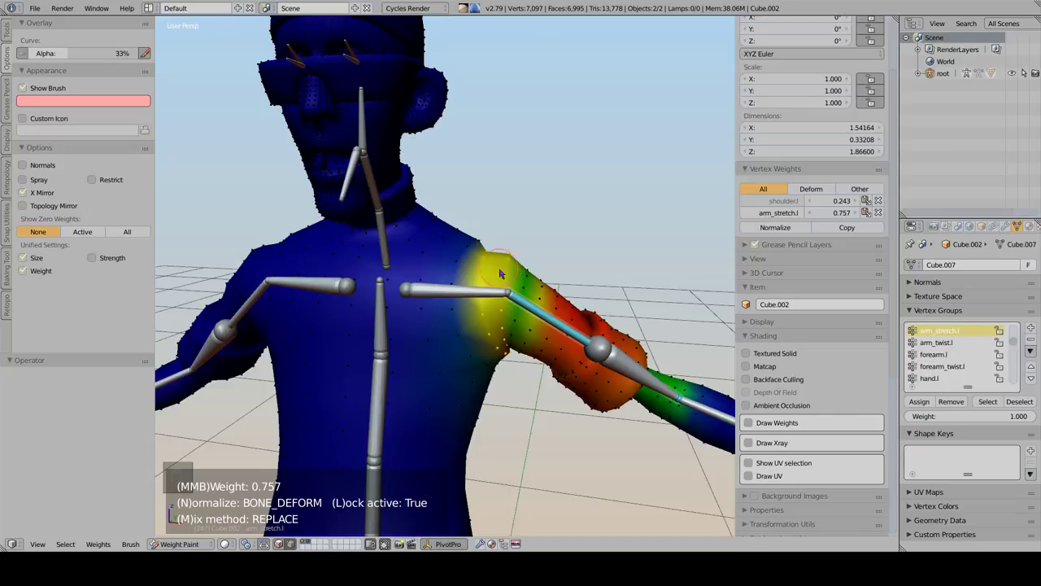
click(543, 301)
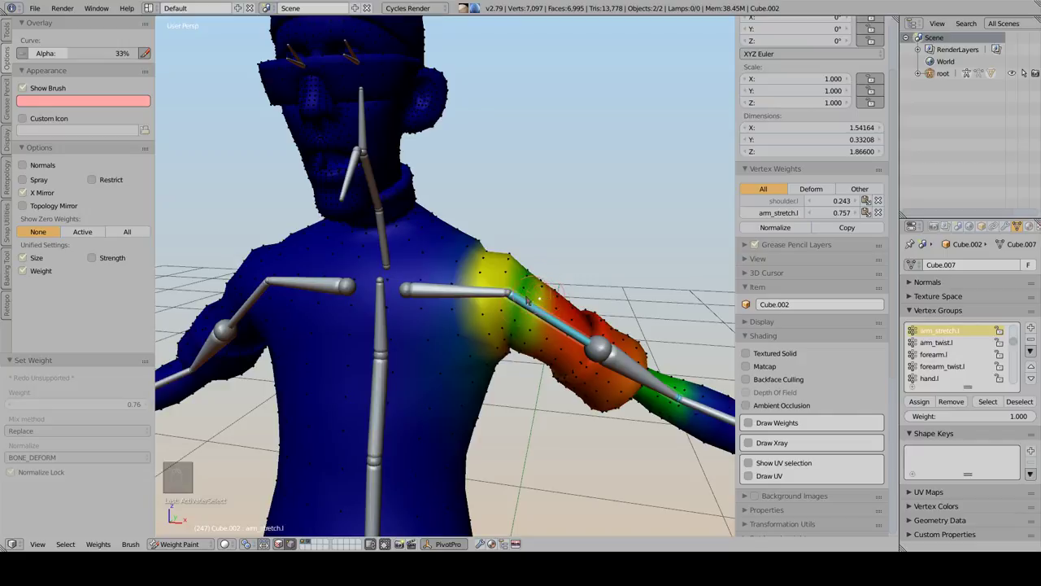
Undo the last six actions, including the 0.757 weight change on the left shoulder
key(ctrl+z)
key(ctrl+z)
key(ctrl+z)
key(ctrl+z)
key(ctrl+z)
key(ctrl+z)
key(ctrl+x)
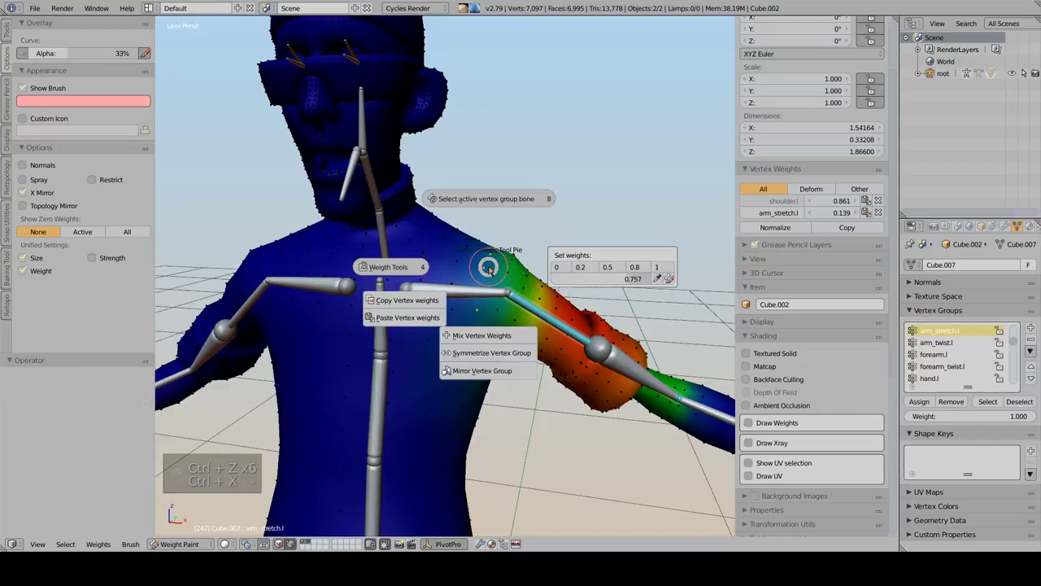
click(612, 277)
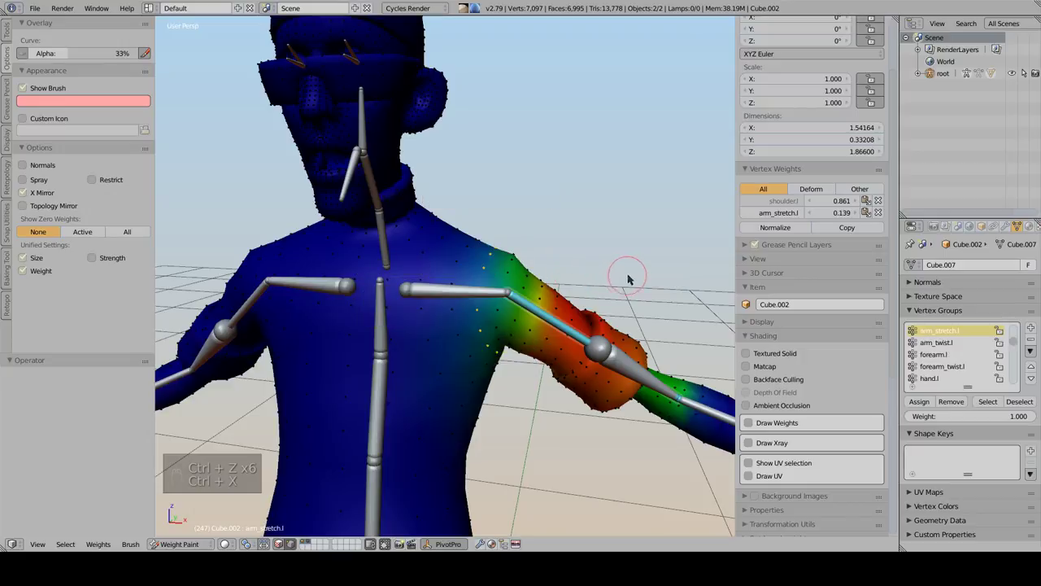
shift+middle_drag(463, 249, 508, 297)
key(ctrl+x)
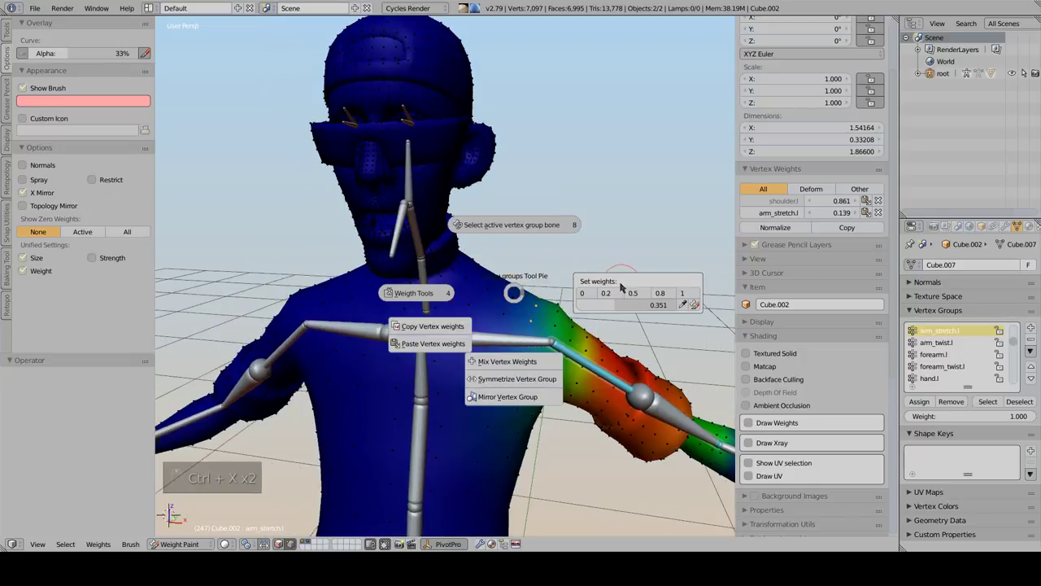
click(415, 126)
middle_drag(417, 123, 428, 214)
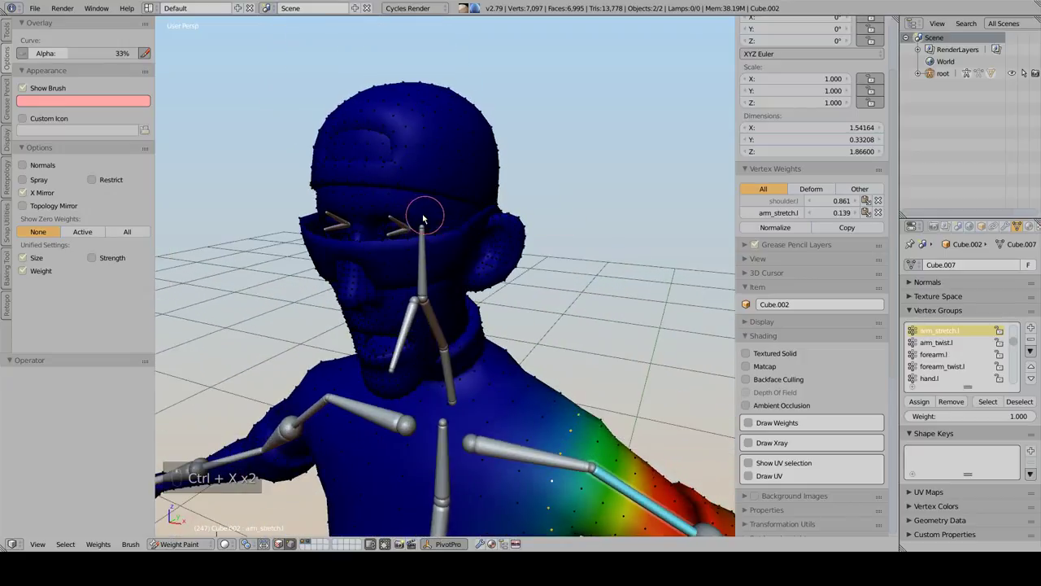
key(ctrl+x)
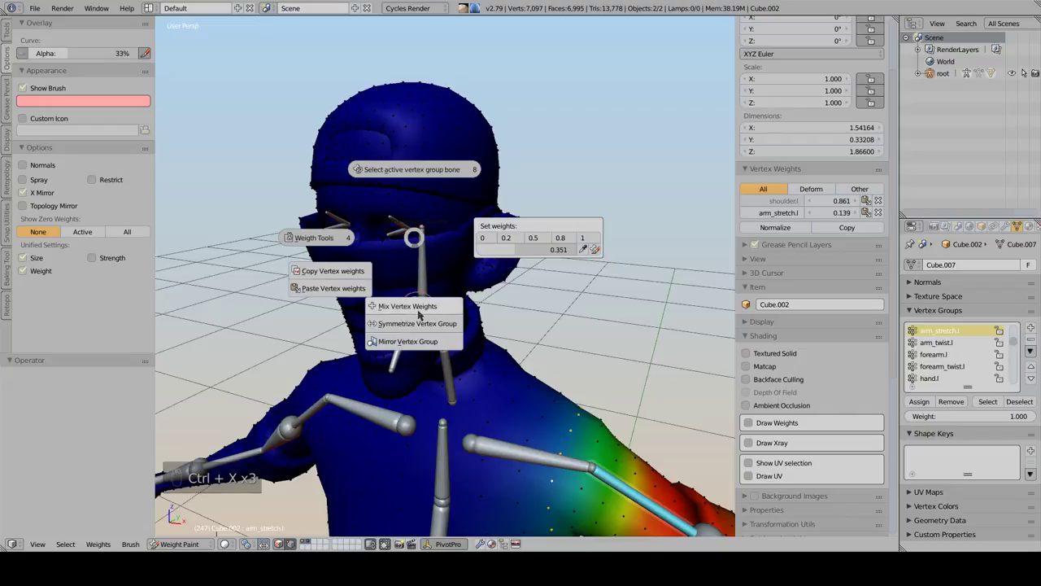
click(488, 185)
Select the eyelid.l bone, try a cancelled rotation to test its deformation, and pick a brow vertex to inspect its weights
shift+middle_drag(442, 207, 450, 242)
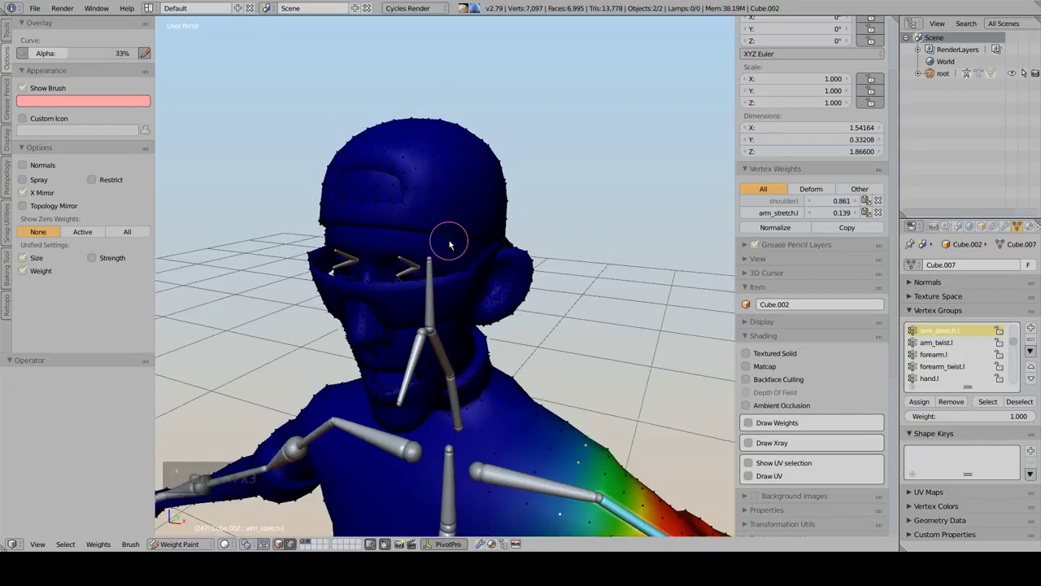
scroll(462, 254, up, 1)
right_click(407, 262)
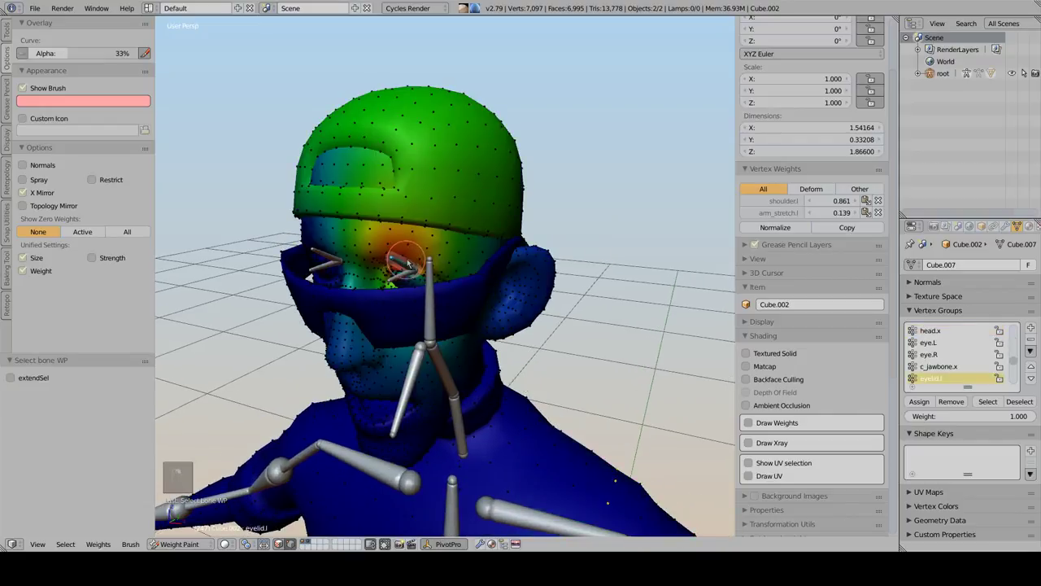
key(r)
right_click(404, 247)
scroll(405, 246, up, 2)
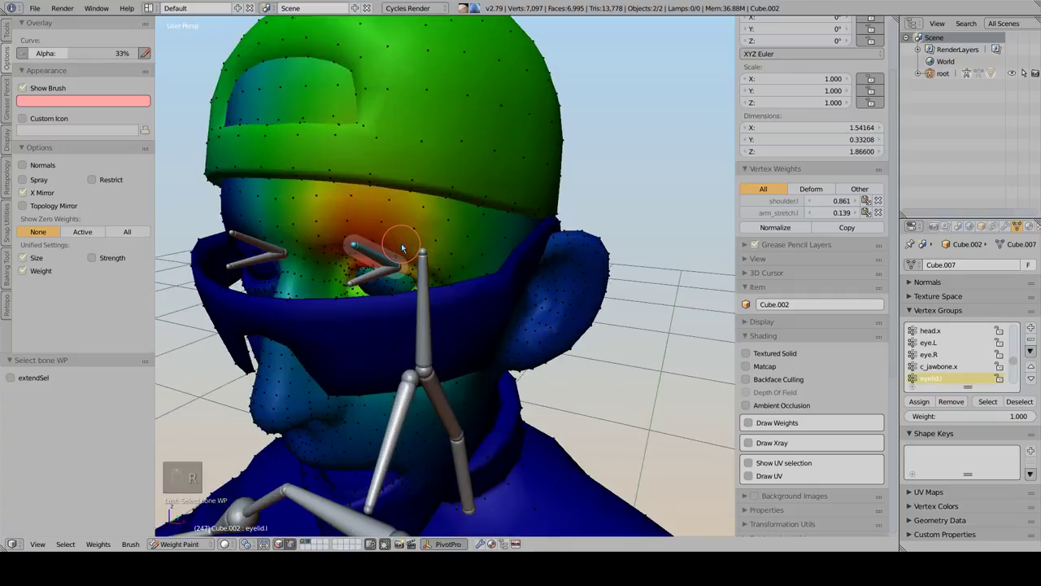
right_click(383, 224)
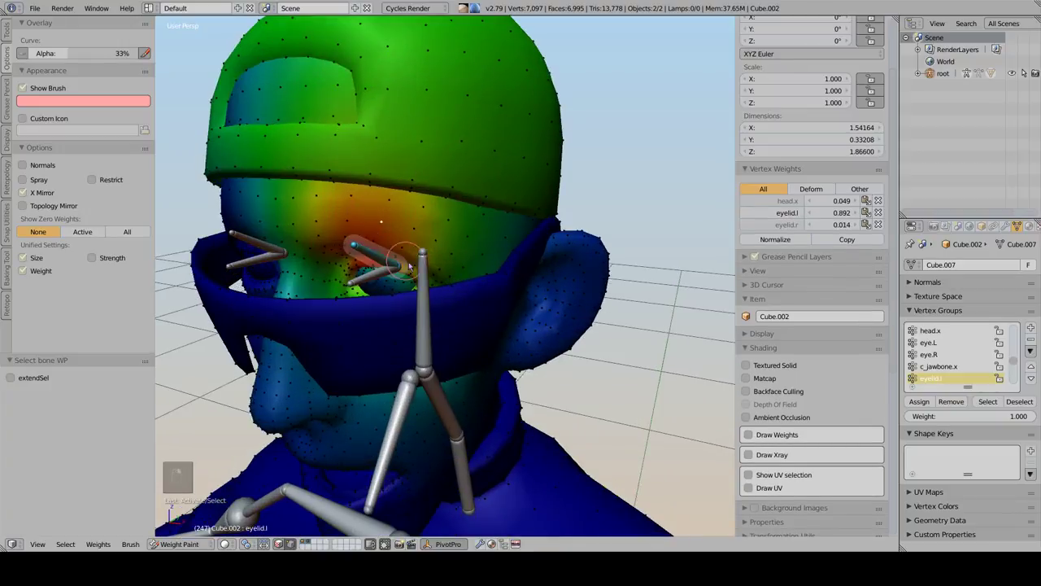
Test-rotate the head.x and eyelid.l bones, cancelling each rotation, to examine how the forehead and cap deform
mouse_move(435, 280)
middle_down()
mouse_move(414, 275)
mouse_move(424, 290)
middle_up()
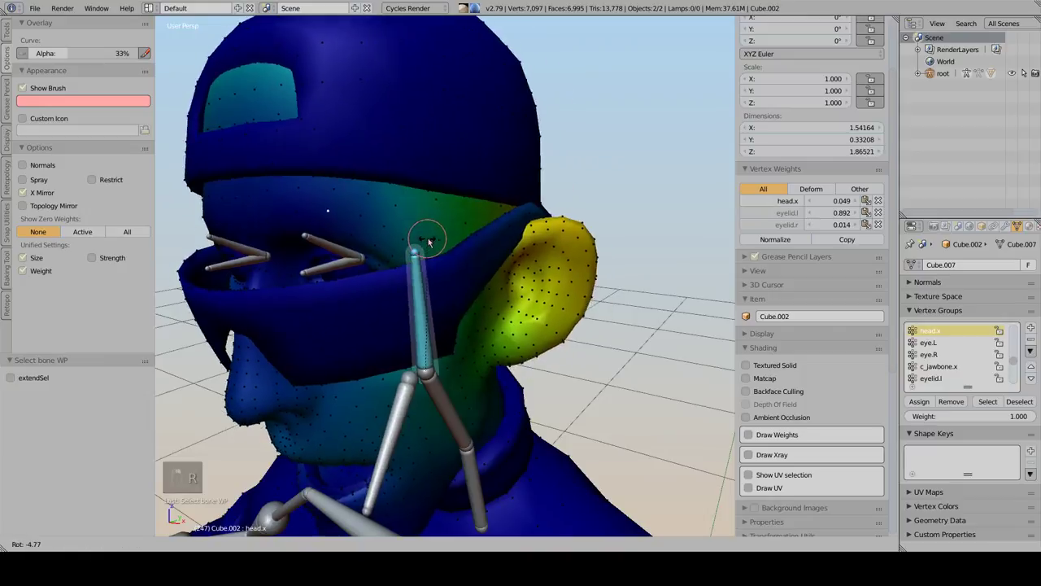
right_click(346, 236)
key(r)
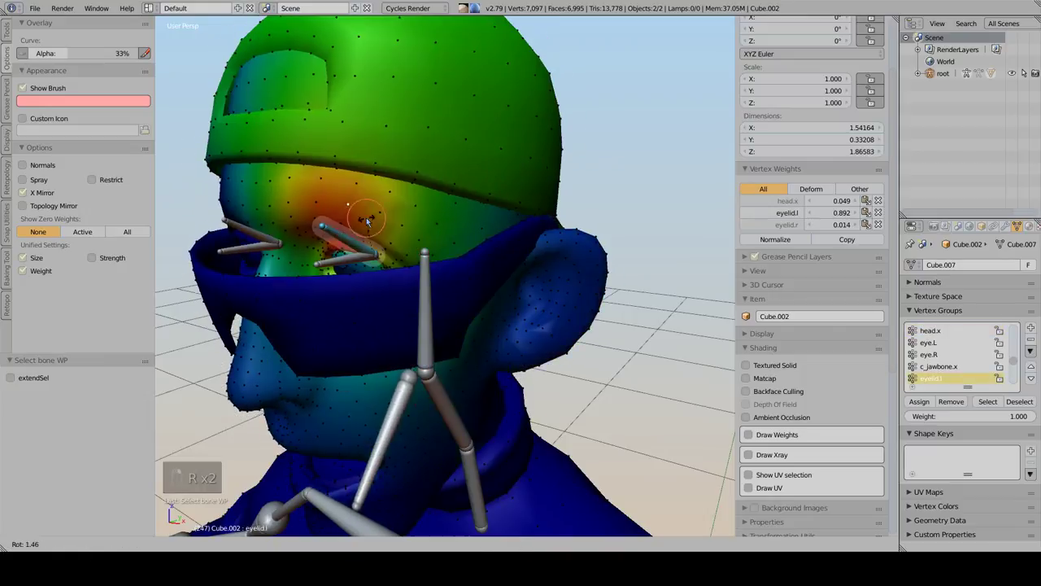
right_click(373, 221)
scroll(374, 221, down, 1)
shift+middle_drag(374, 220, 403, 265)
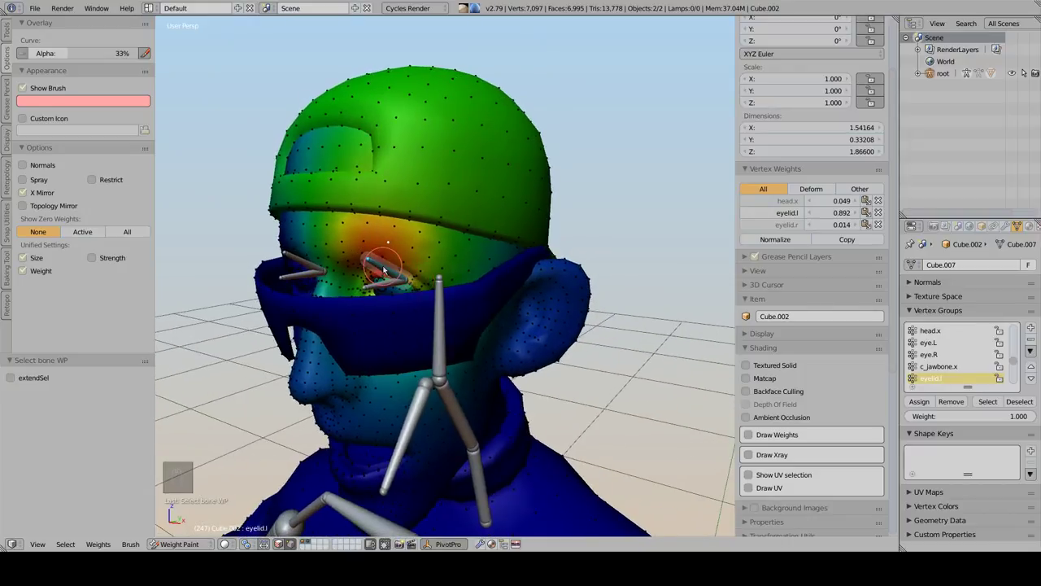
key(r)
right_click(388, 260)
Extend the bone selection from eyelid.l to head.x and select all linked vertices of the face mesh
middle_drag(437, 308, 412, 312)
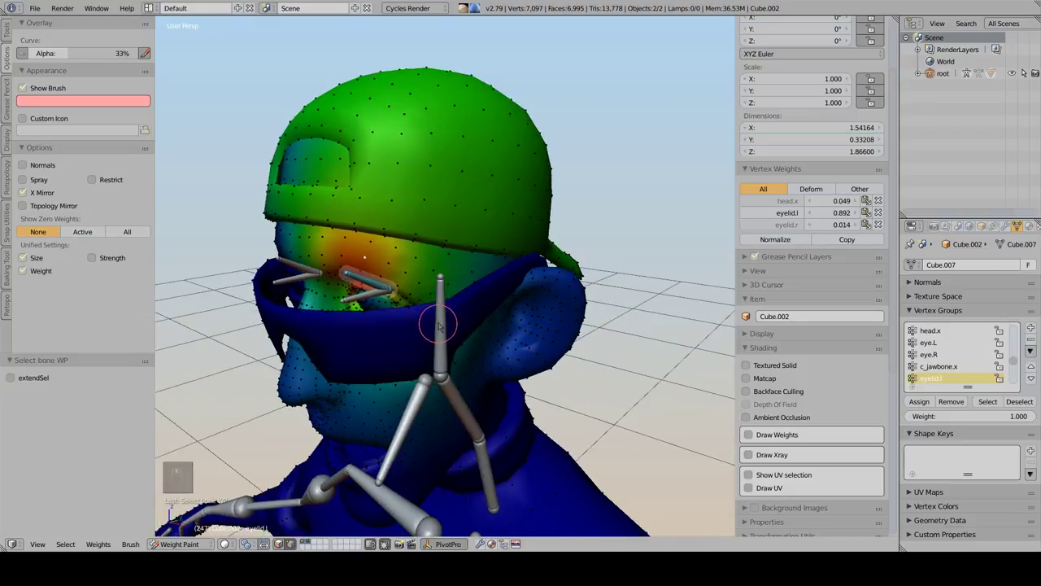
right_click(442, 313)
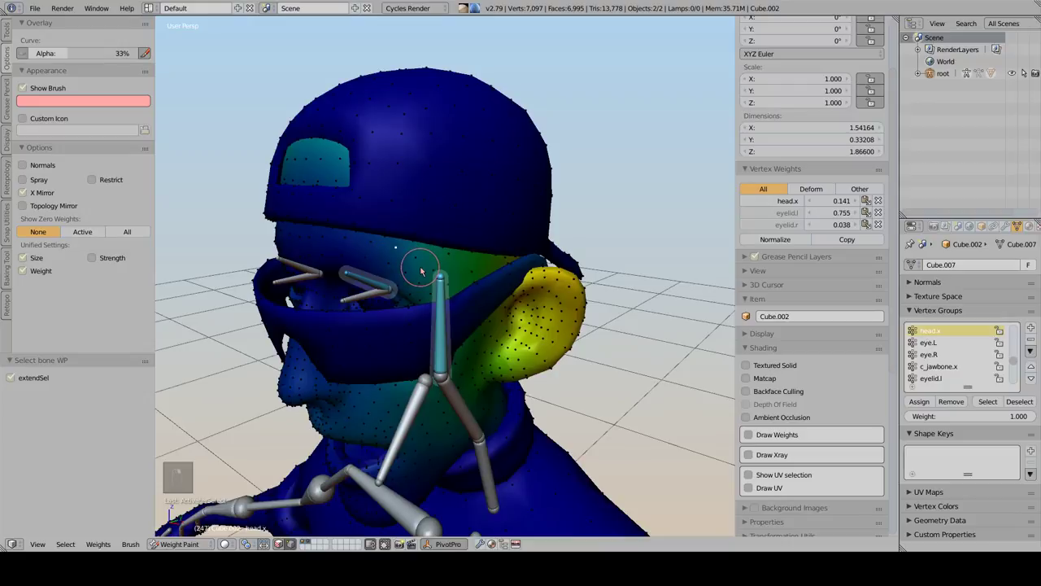
key(ctrl+l)
middle_drag(439, 277, 421, 216)
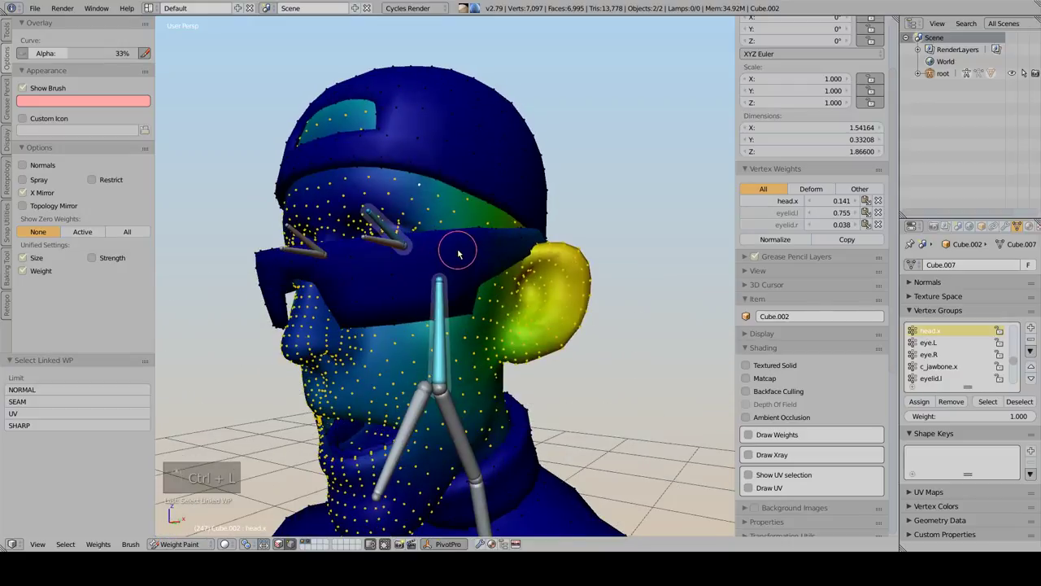
middle_drag(458, 253, 458, 260)
Mix the eyelid.l weights into head.x with the Add method and Clear Source Weights on, and review the face and mix options
key(ctrl+x)
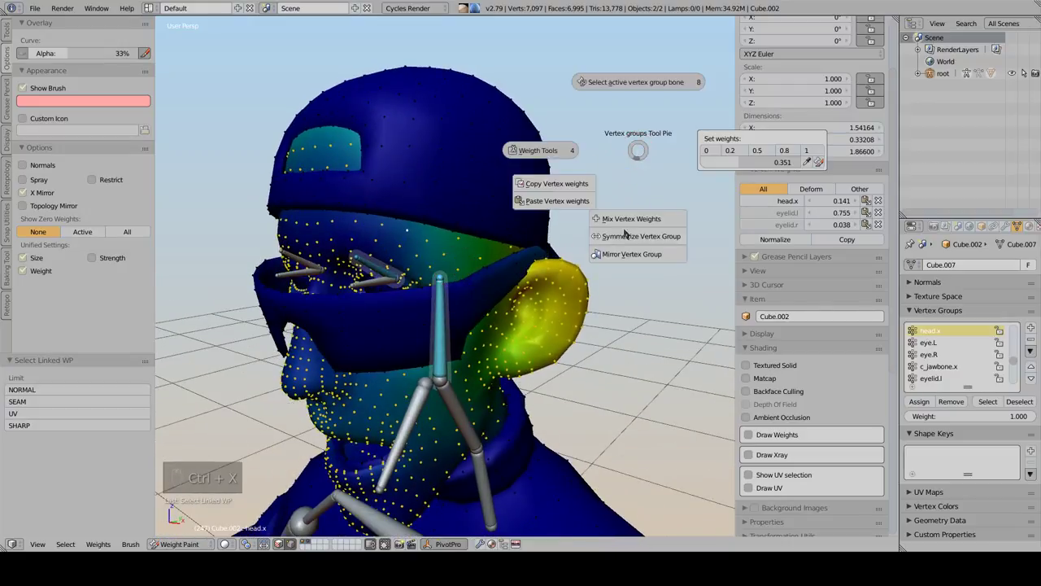
click(622, 220)
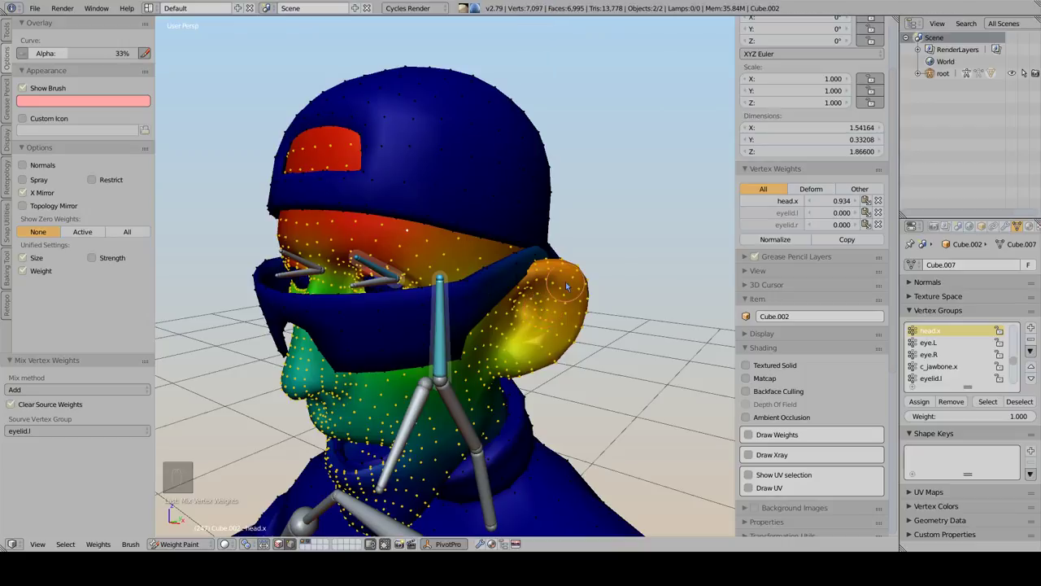
middle_drag(580, 245, 593, 244)
middle_drag(456, 213, 606, 226)
middle_drag(422, 229, 390, 260)
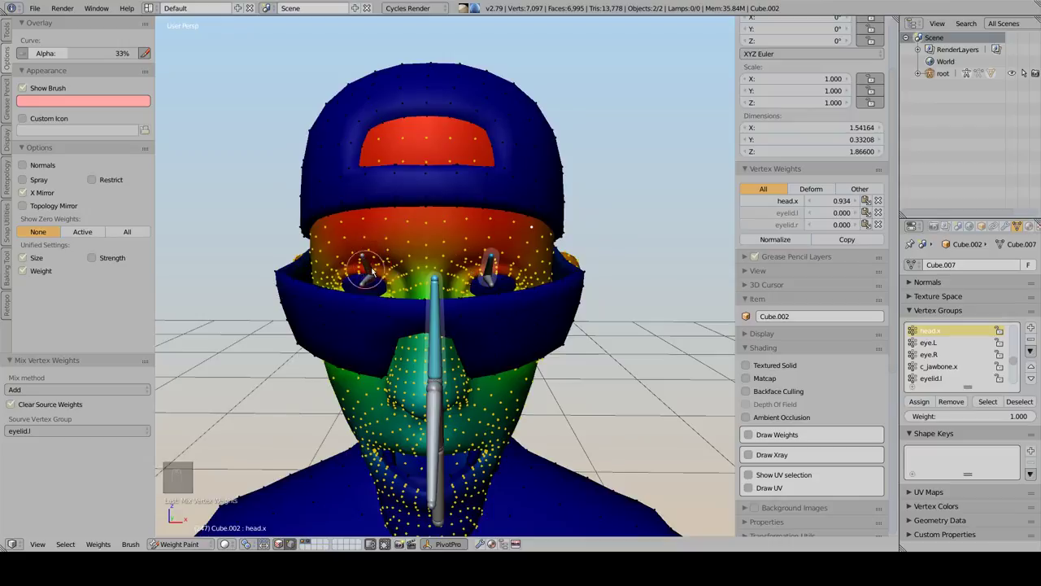
middle_drag(379, 260, 332, 261)
middle_drag(406, 288, 397, 275)
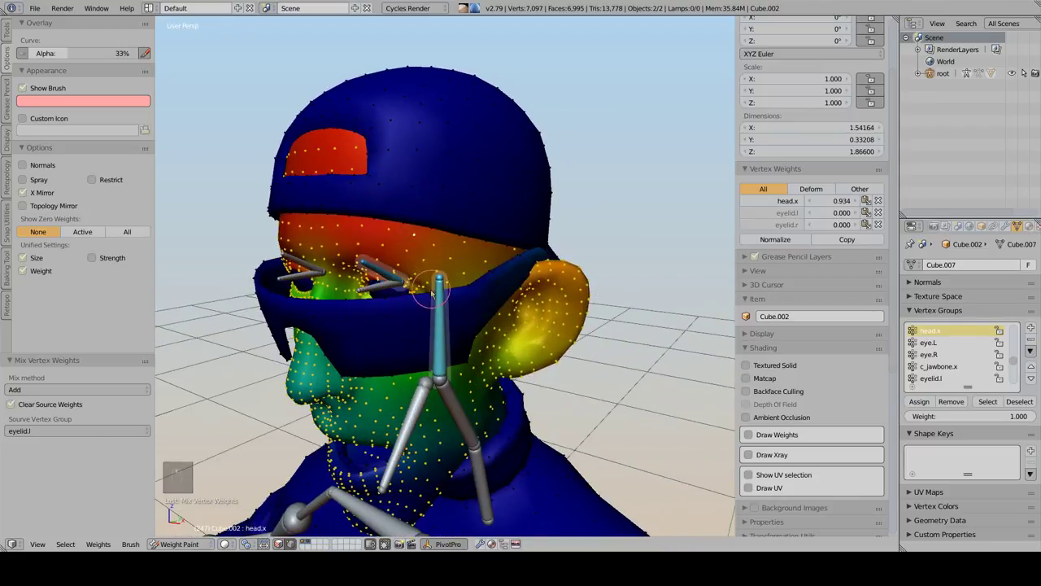
key(F6)
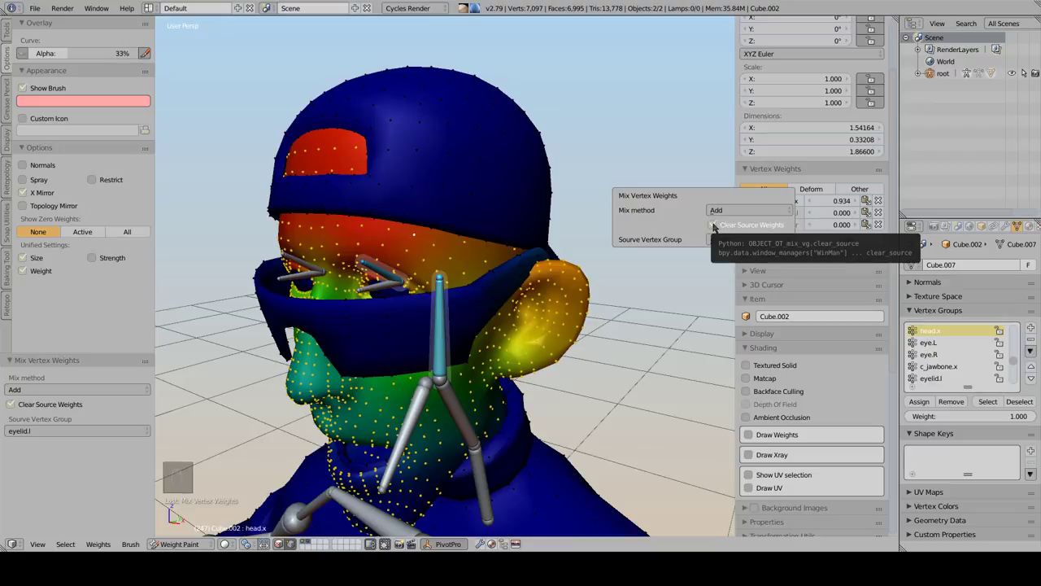
Select the eyelid.l bone and test-rotate it repeatedly, cancelling each time, to check its remaining influence on the face
right_click(379, 272)
key(r)
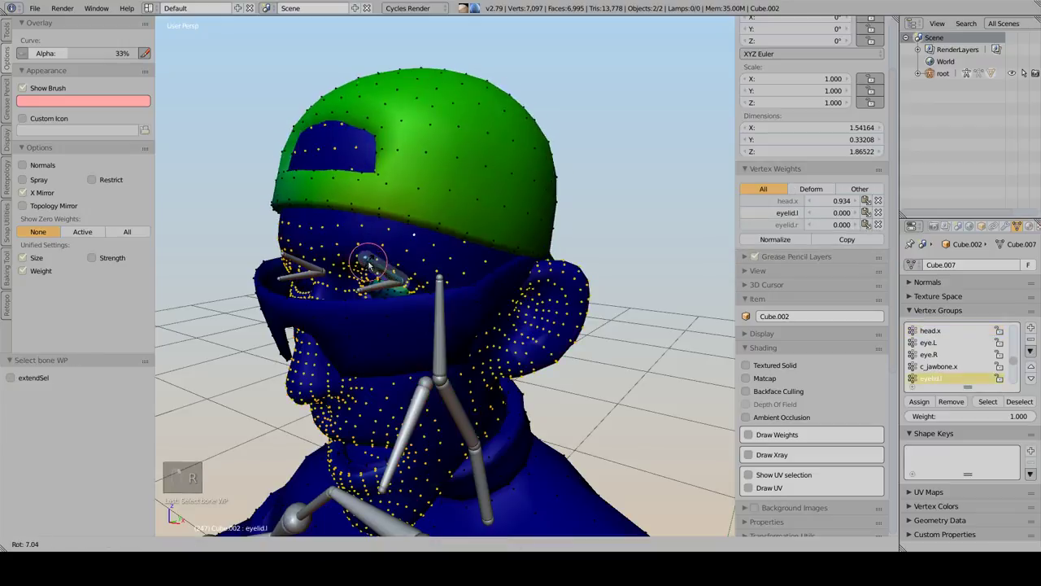
right_click(371, 260)
key(r)
right_click(382, 264)
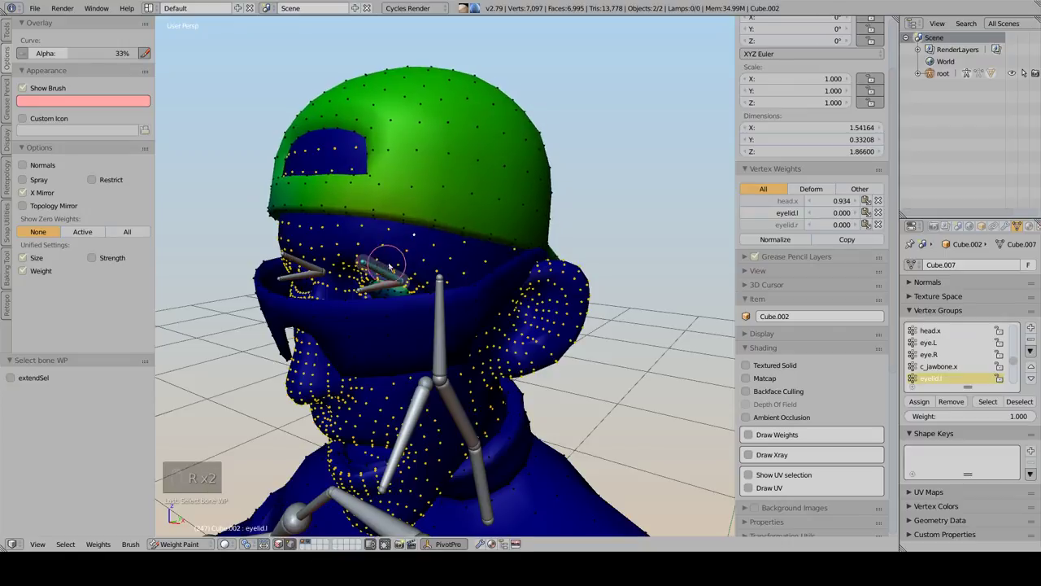
key(r)
right_click(380, 268)
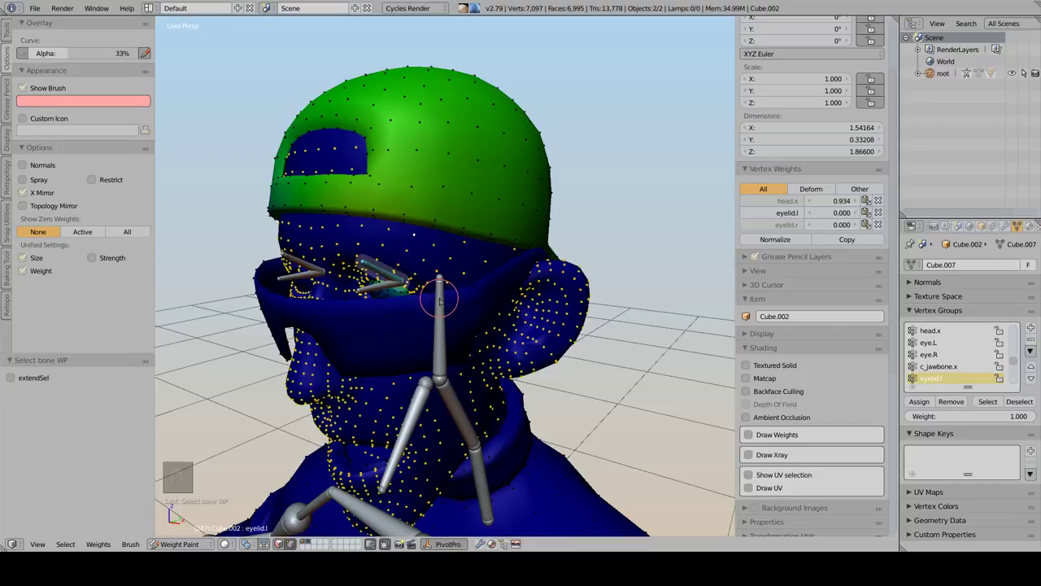
Undo the bone selection and the mixing of eyelid.l weights into head.x
key(ctrl+z)
key(ctrl+z)
key(ctrl+z)
Mix the eyelid.l weights into head.x with the Add method and Clear Source Weights off, and select eyelid.l to check its weights
key(ctrl+x)
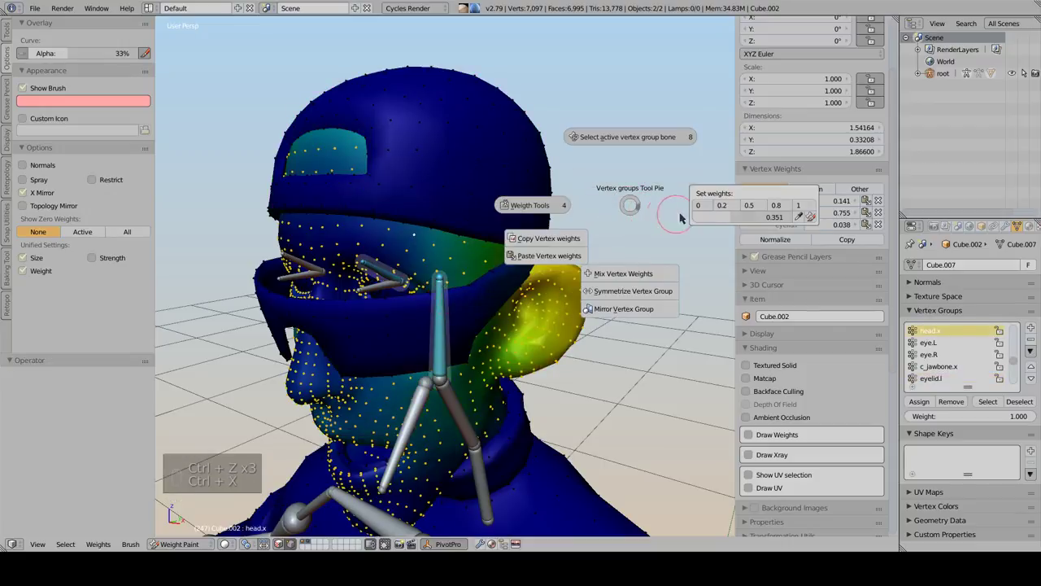
click(625, 272)
key(F6)
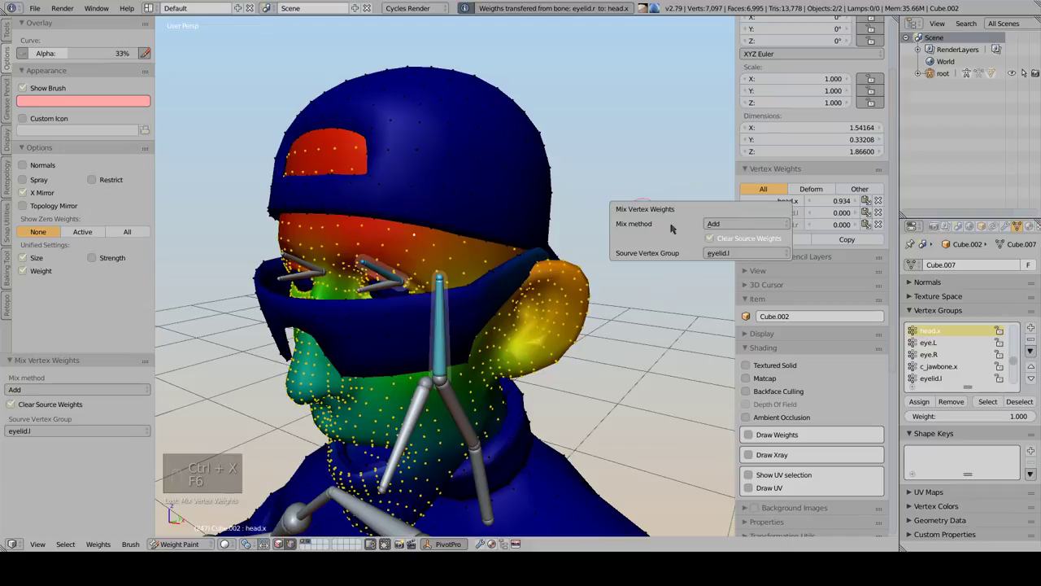
click(711, 240)
right_click(376, 272)
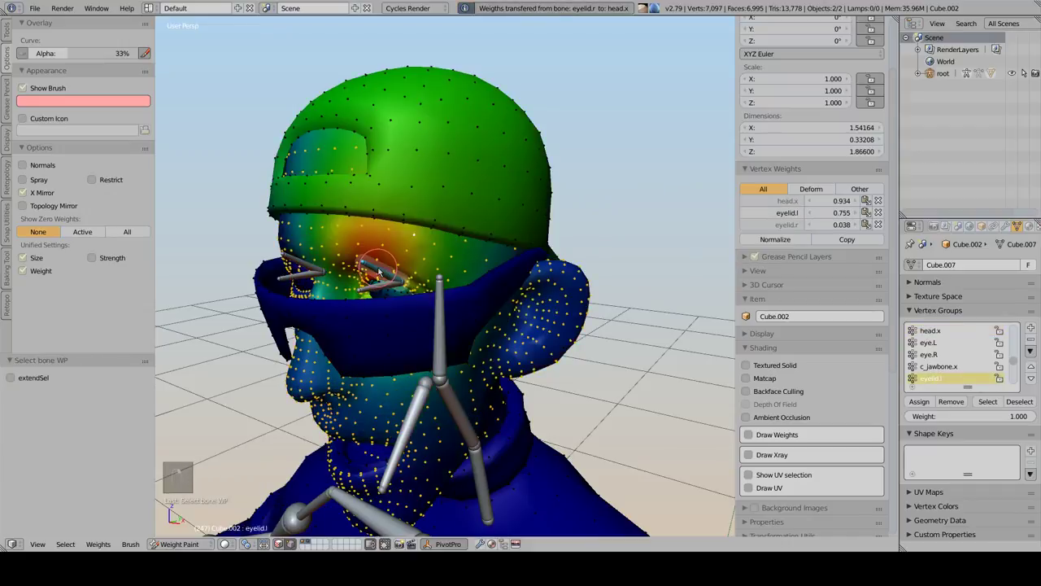
Test-rotate the eyelid.l bone, and undo its selection and the mixing of its weights into head.x
key(r)
key(r)
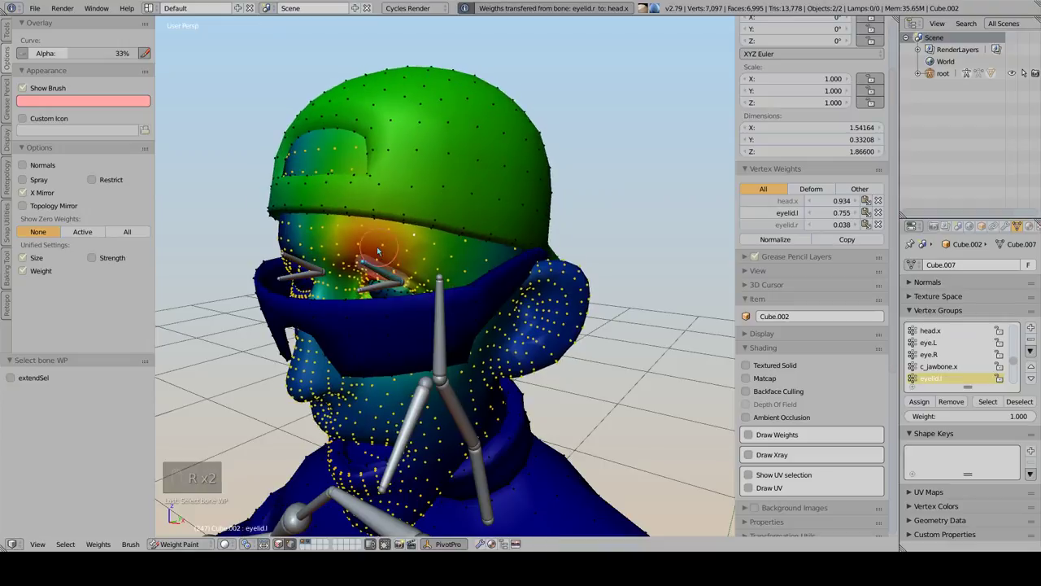
key(ctrl+z)
key(ctrl+z)
key(ctrl+z)
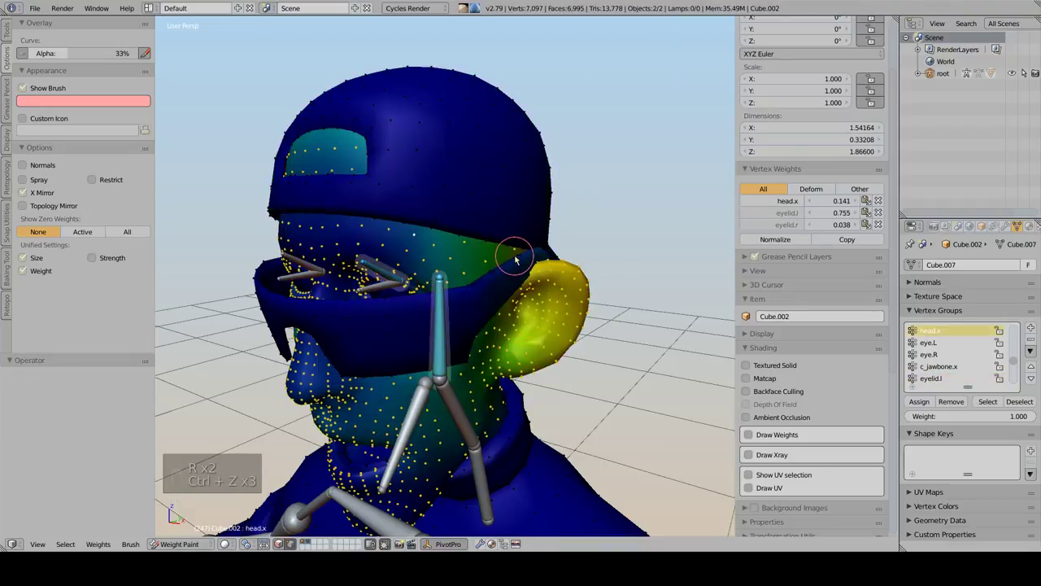
Mix the eyelid.l vertex weights into head.x with the Add method and open the mix options
key(ctrl+x)
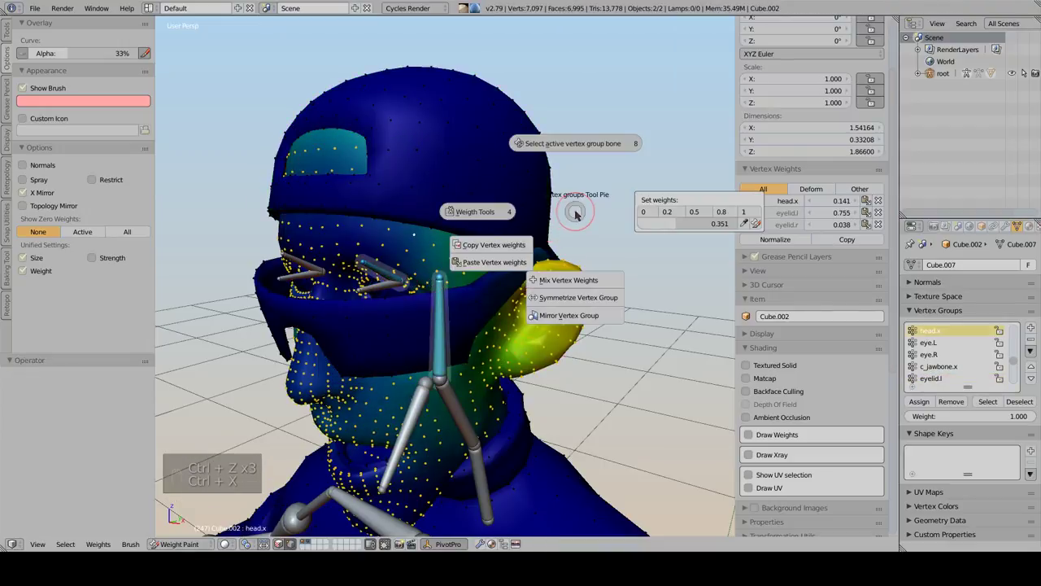
click(520, 268)
key(F6)
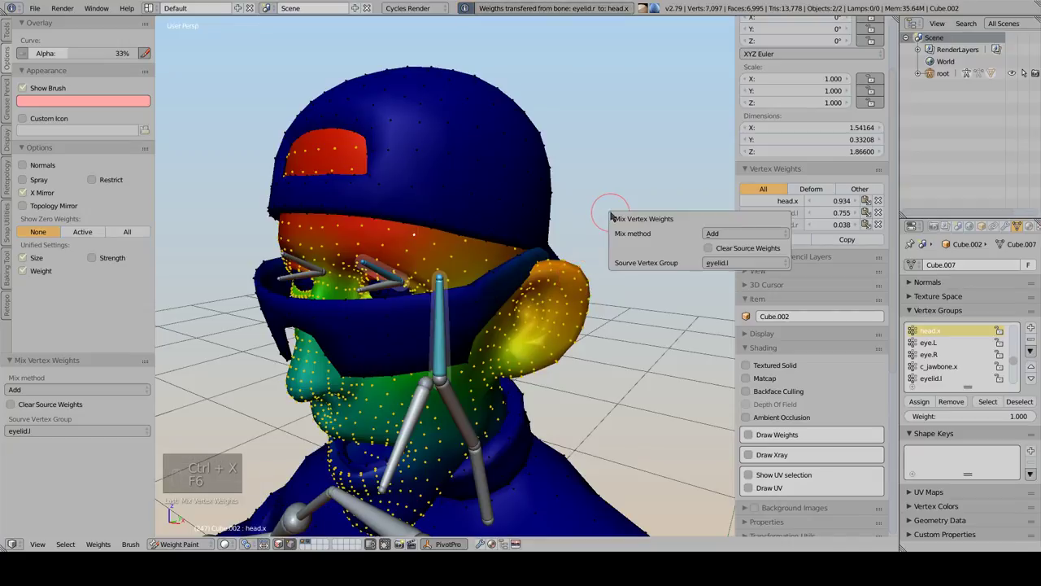
Try the Replace, Difference and Multiply mix methods for the eyelid.l weights on head.x
click(716, 233)
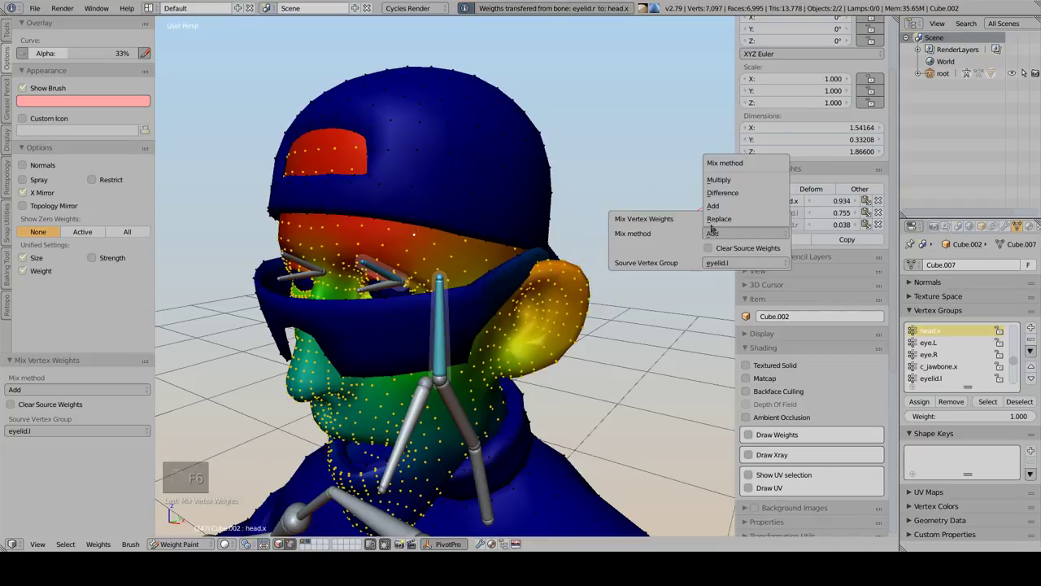
click(715, 221)
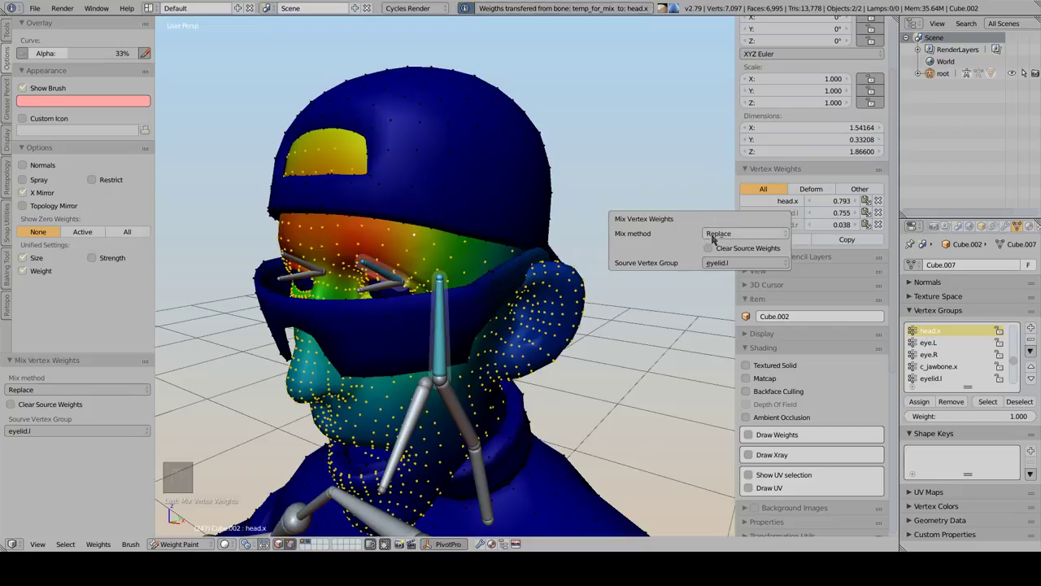
click(713, 236)
click(716, 205)
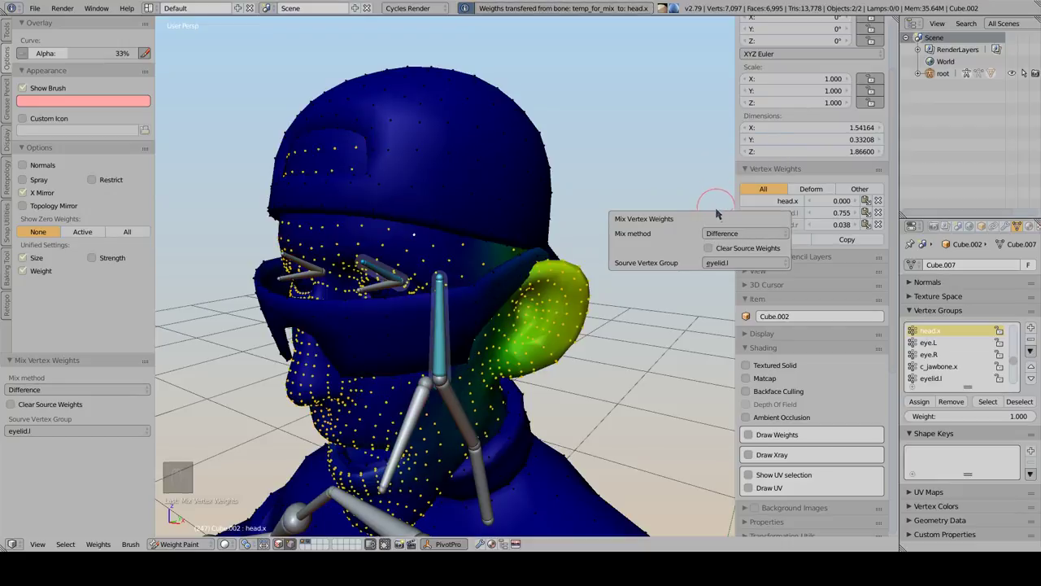
click(721, 233)
click(719, 186)
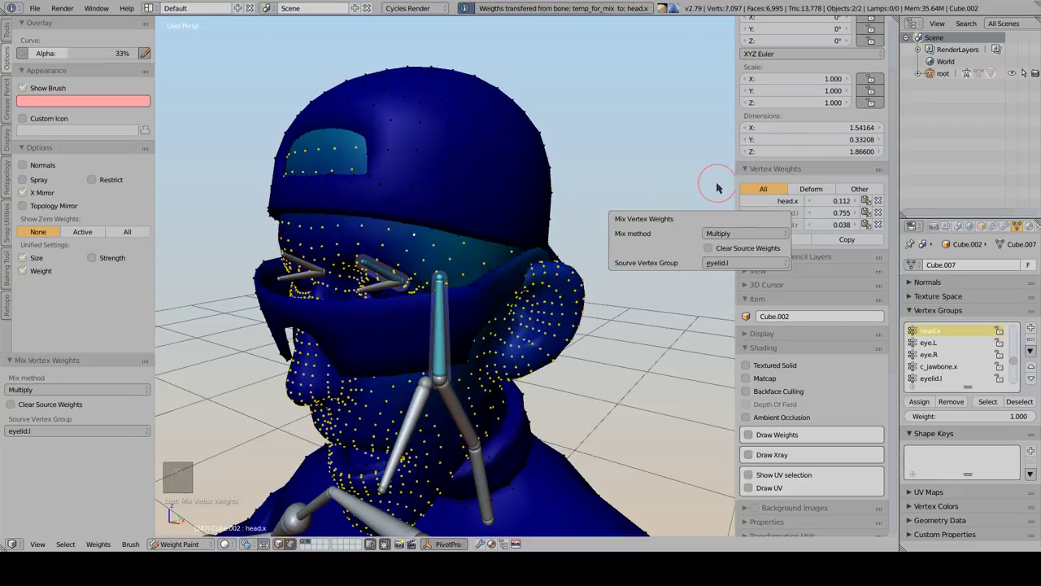
Set the mix method back to Add and enable Clear Source Weights for the eyelid.l mix
click(718, 234)
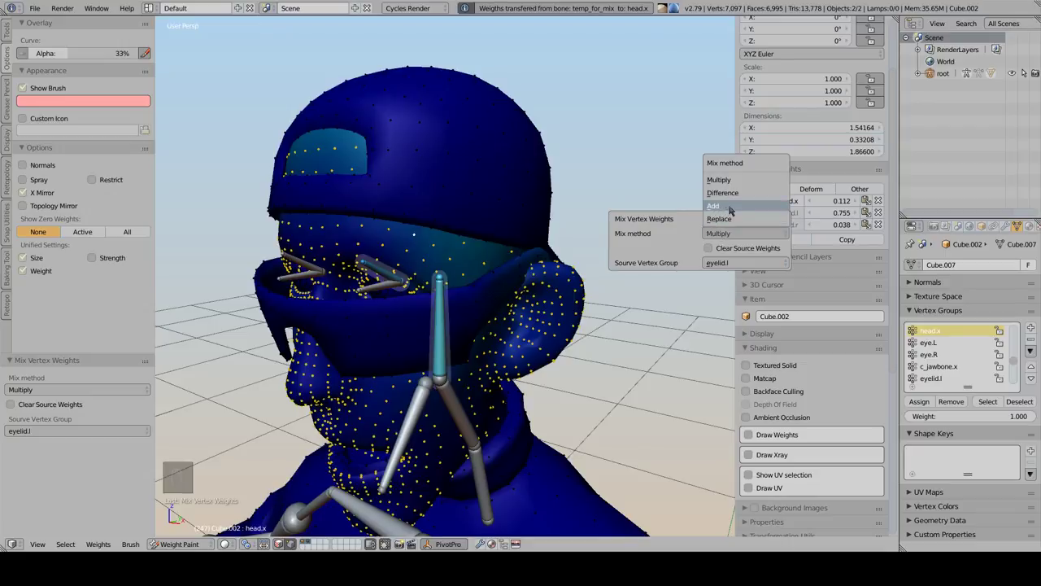
click(716, 207)
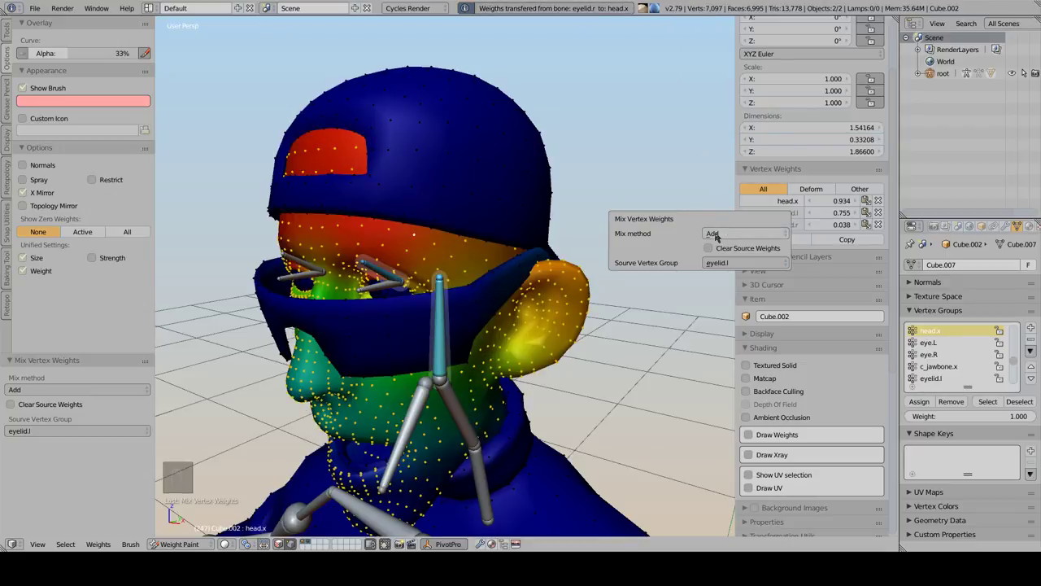
click(709, 249)
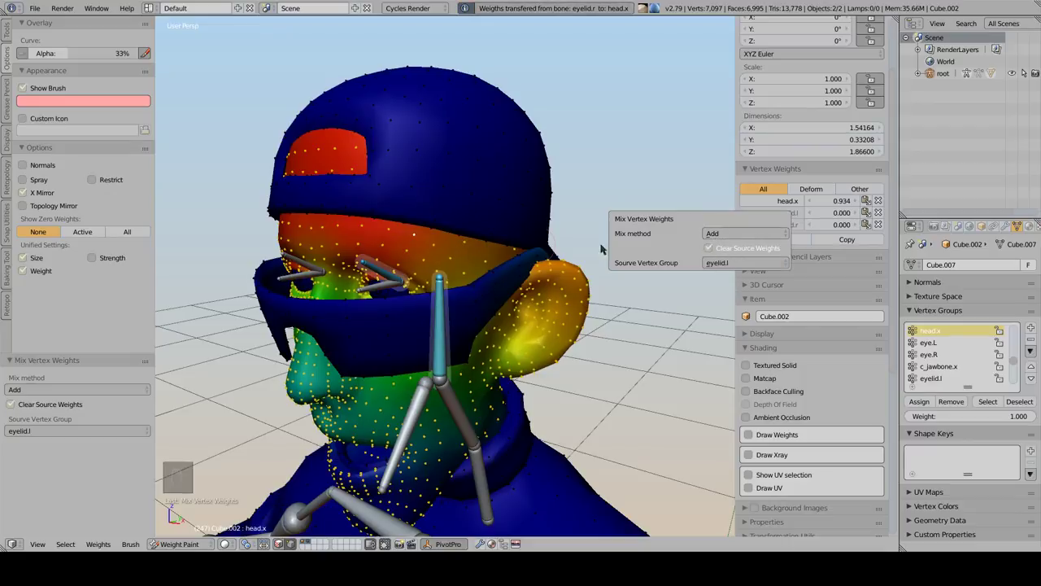
middle_drag(403, 253, 439, 256)
key(ctrl+x)
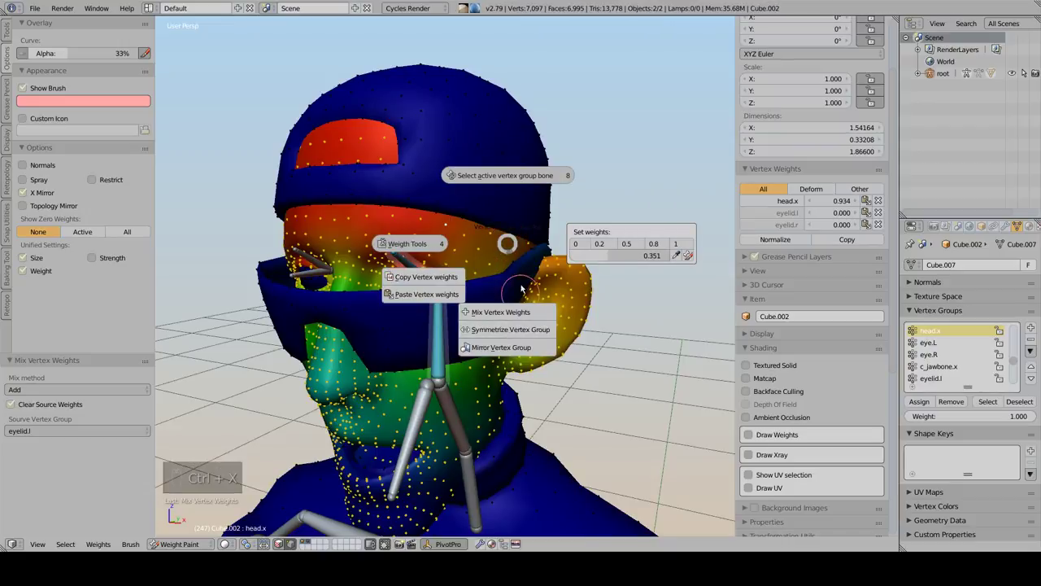
key(Escape)
Select the shoulder.l bone, a chest vertex below it and all vertices linked to that vertex
middle_drag(431, 325, 466, 223)
scroll(511, 344, down, 2)
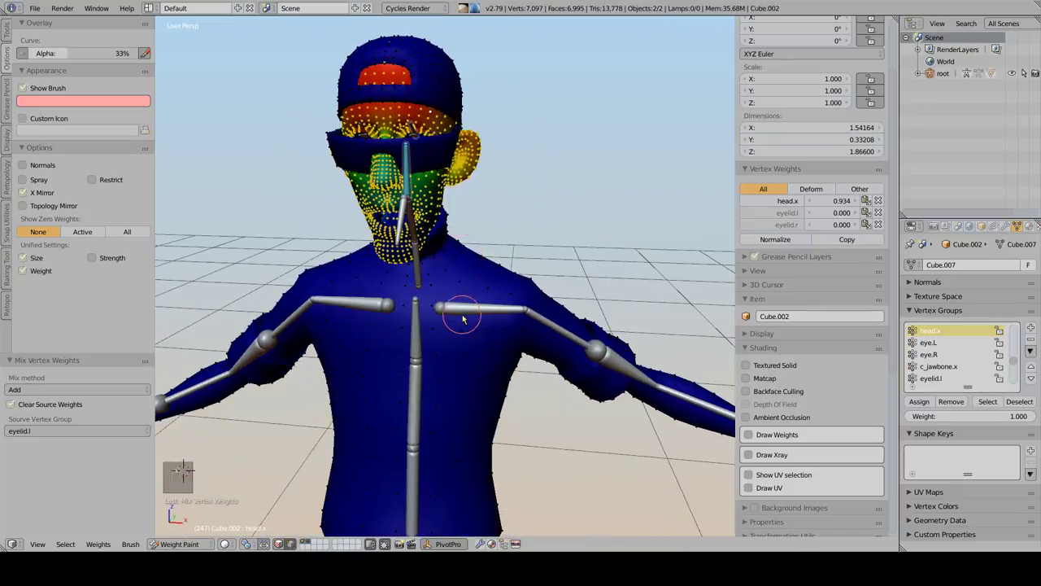
right_click(462, 317)
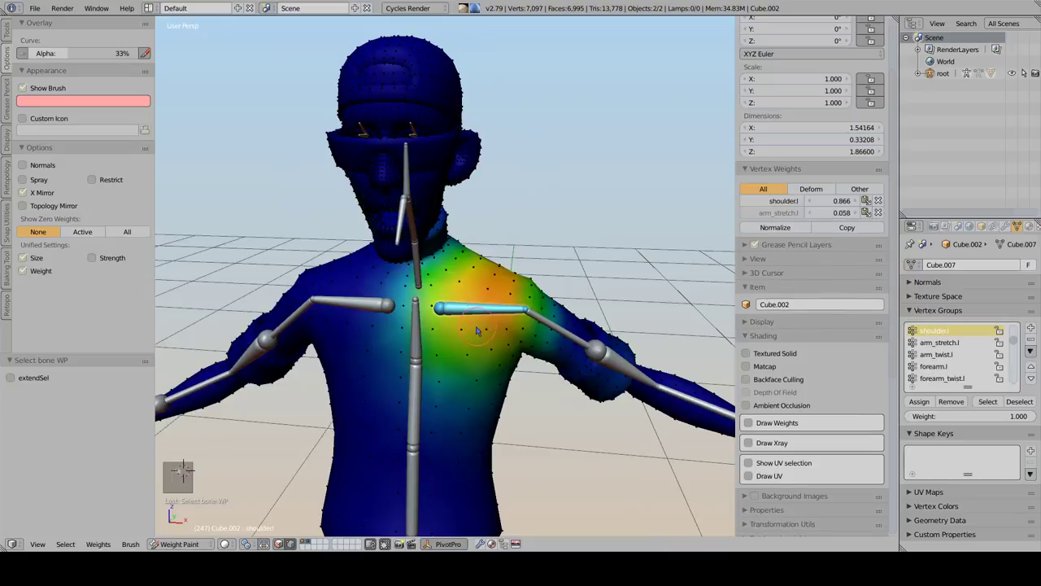
right_click(470, 336)
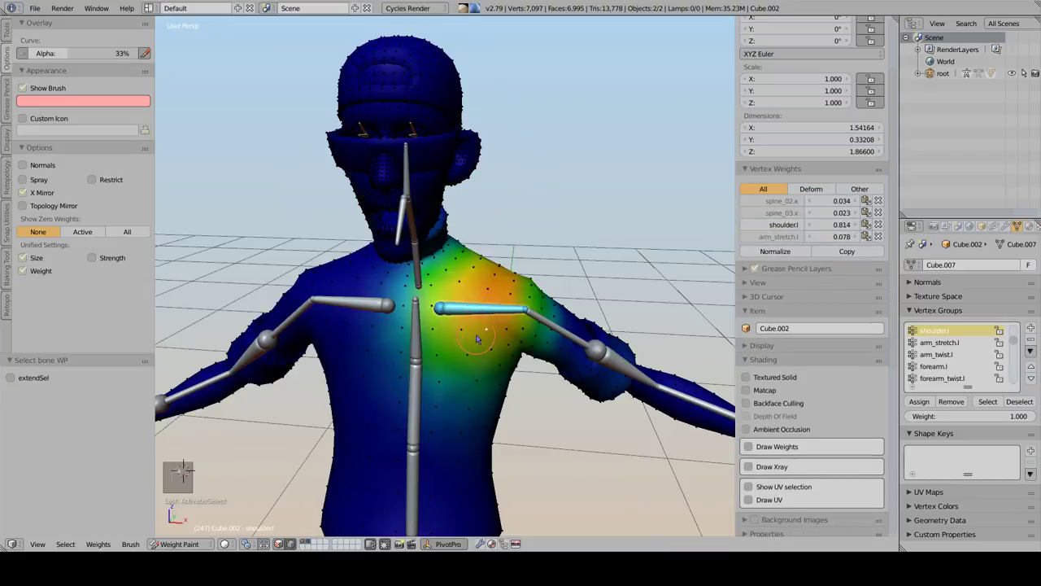
key(ctrl+l)
Symmetrize the shoulder.l vertex group across the torso and inspect both shoulders
key(ctrl+x)
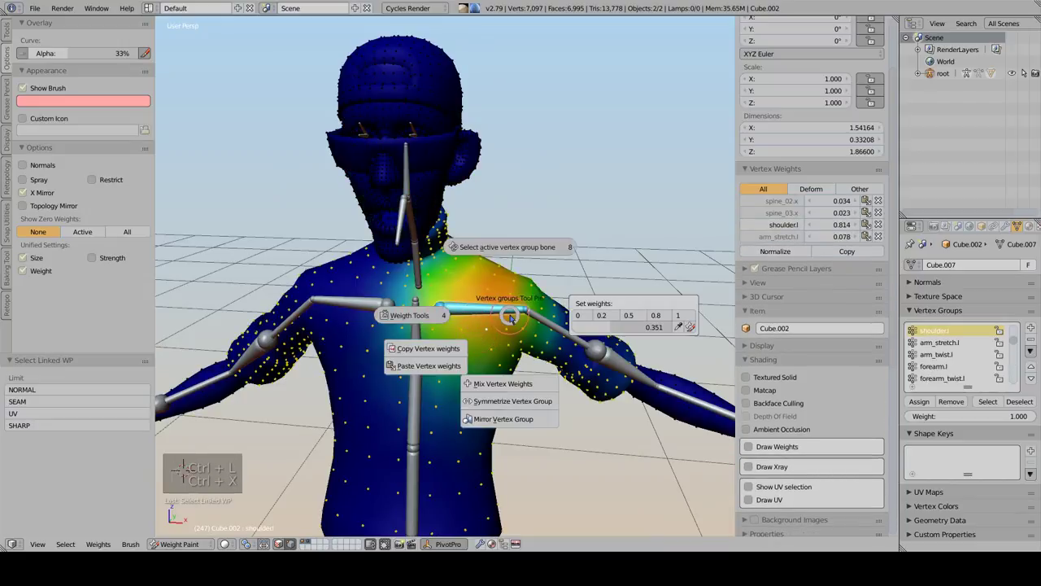
click(502, 405)
middle_drag(404, 340, 424, 328)
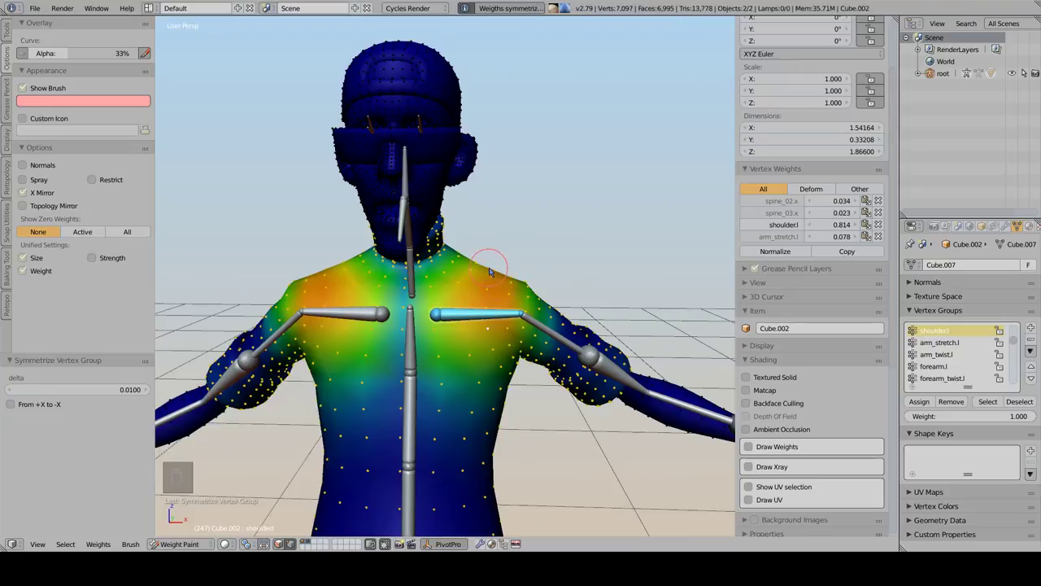
middle_drag(298, 329, 355, 331)
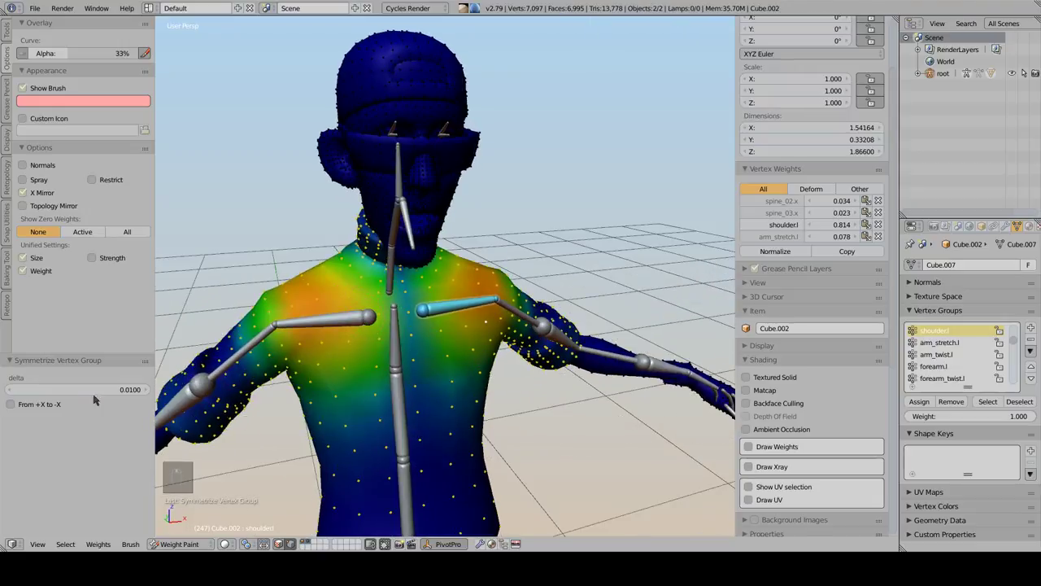
Try a symmetrize delta of 0.0010 for shoulder.l, and raise it to 0.1000
key(F6)
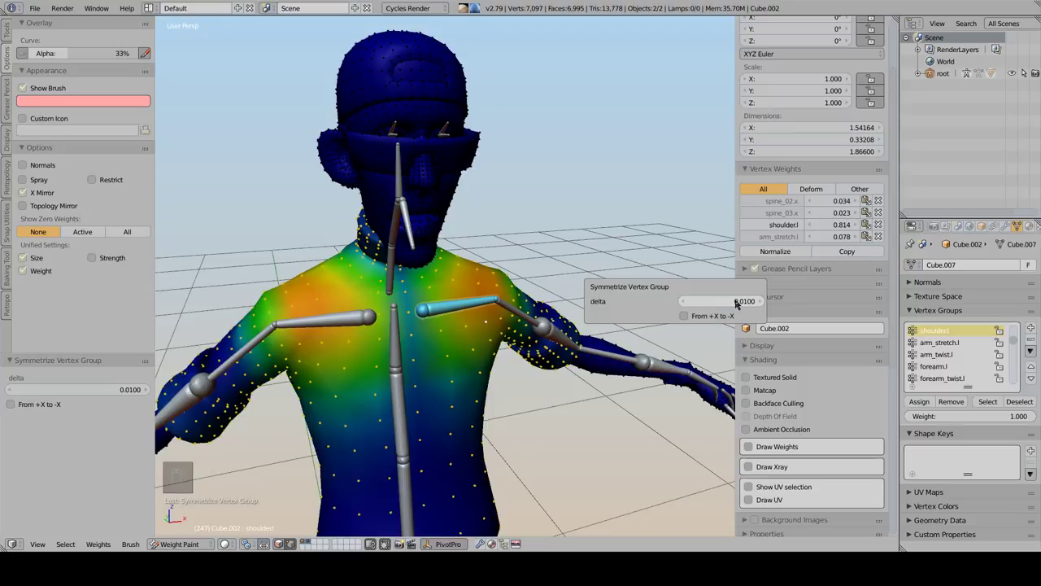
drag(736, 301, 729, 305)
middle_drag(285, 343, 264, 350)
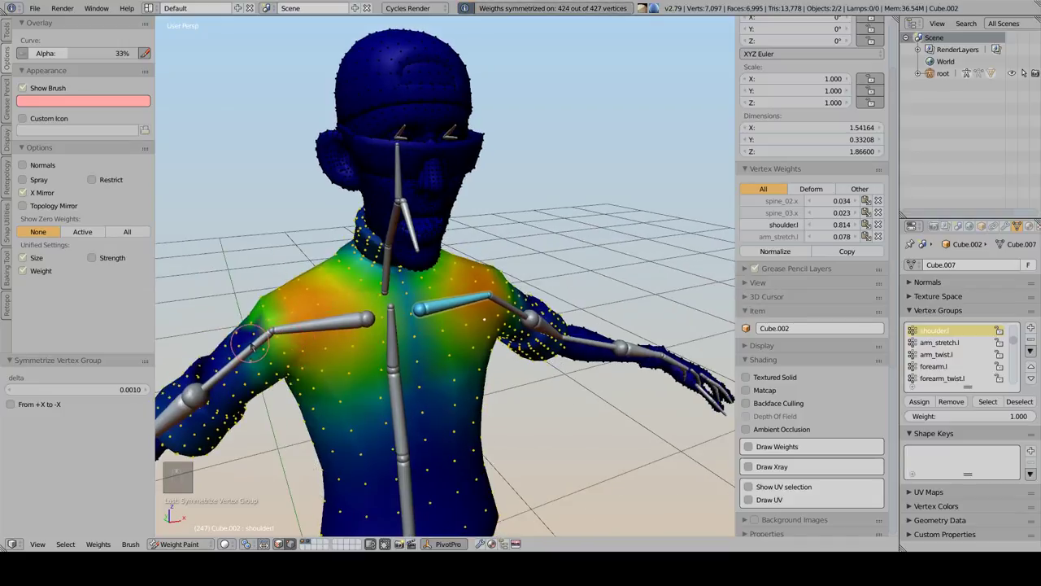
key(F6)
drag(647, 284, 661, 294)
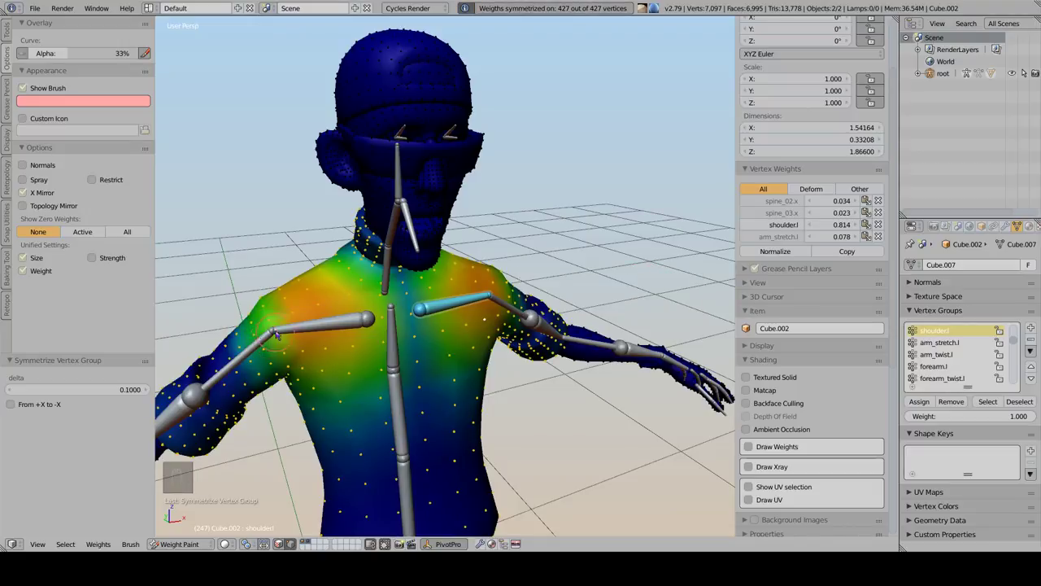
Toggle From +X to -X on and off for the symmetrization, and undo the shoulder.l symmetrization
key(F6)
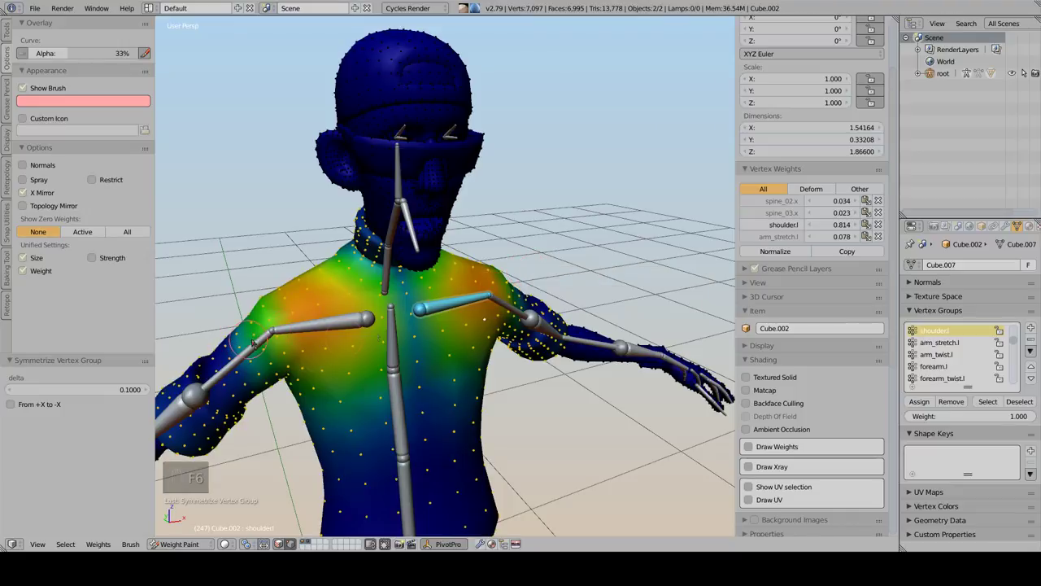
key(F6)
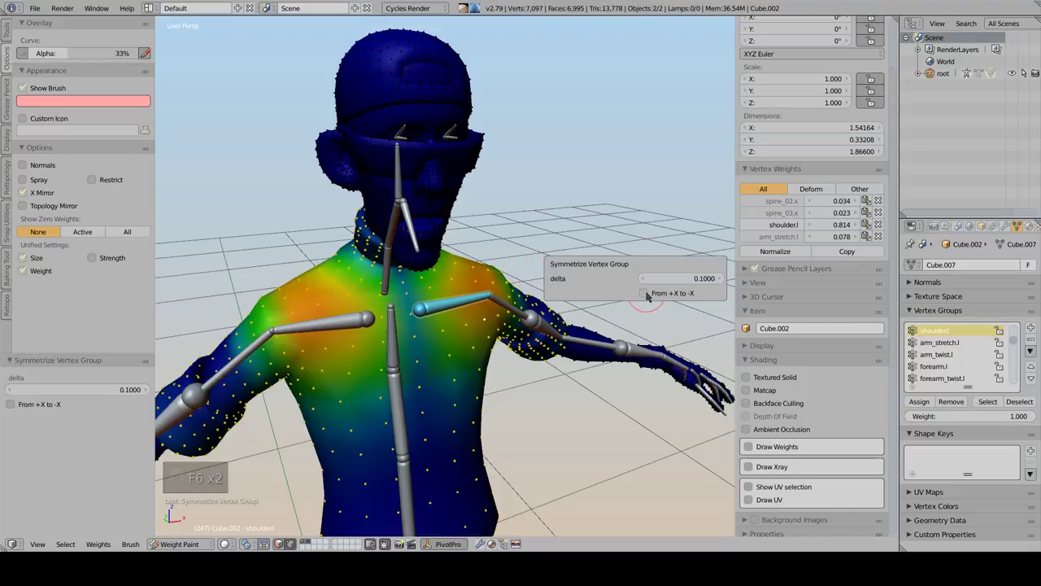
click(644, 293)
click(645, 293)
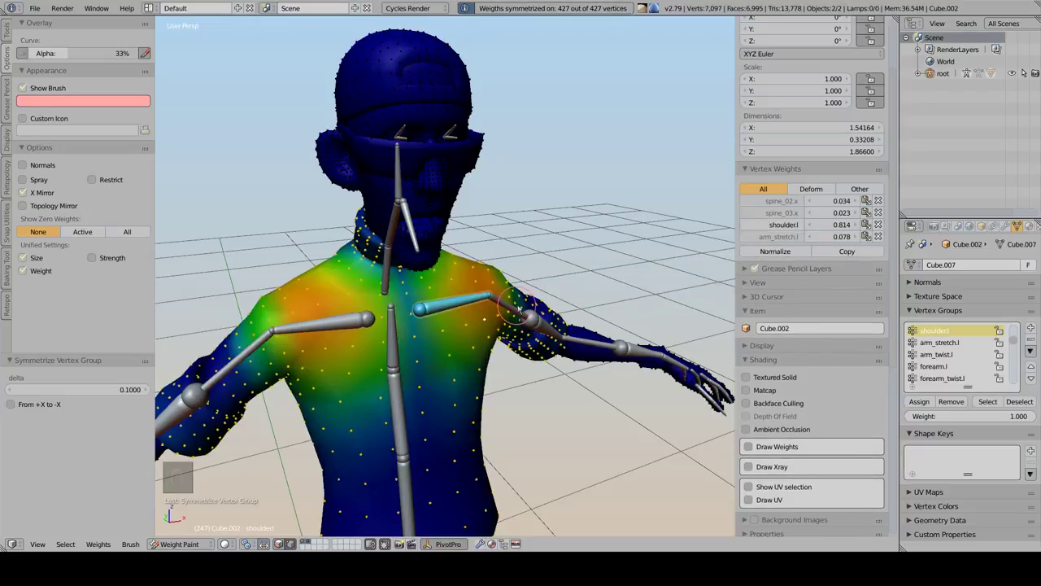
key(ctrl+z)
Paint a patch of shoulder.l weight on the torso, on the side opposite the shoulder.l bone
mouse_move(519, 309)
middle_down()
mouse_move(426, 305)
mouse_move(459, 285)
middle_up()
shift+middle_drag(361, 411, 355, 380)
click(345, 382)
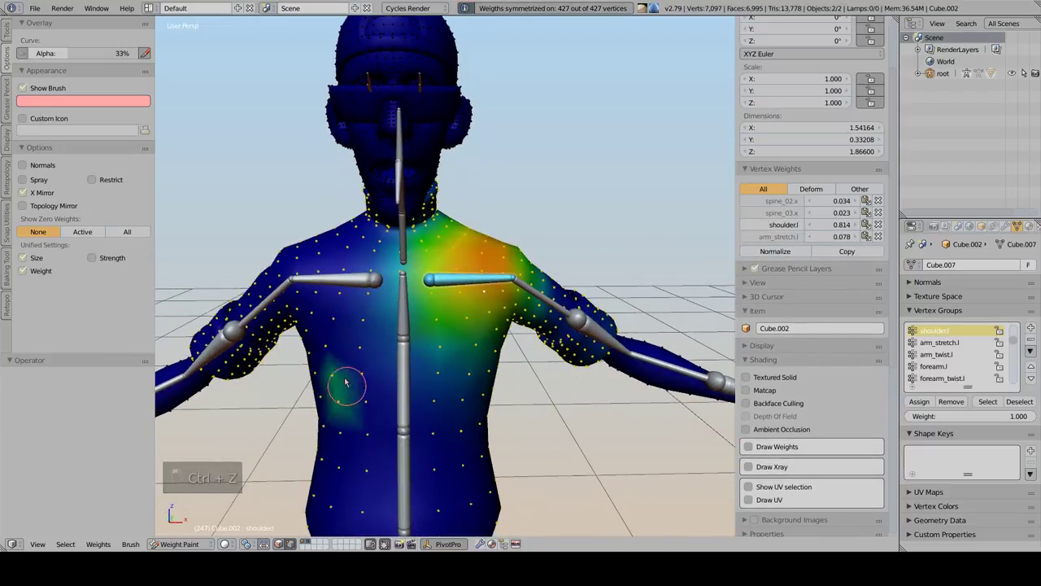
mouse_move(345, 379)
mouse_down()
mouse_move(360, 353)
mouse_move(330, 371)
mouse_up()
Symmetrize the shoulder.l vertex group again with a delta of 0.1000, replacing the painted patch
middle_drag(542, 209, 585, 137)
key(ctrl+x)
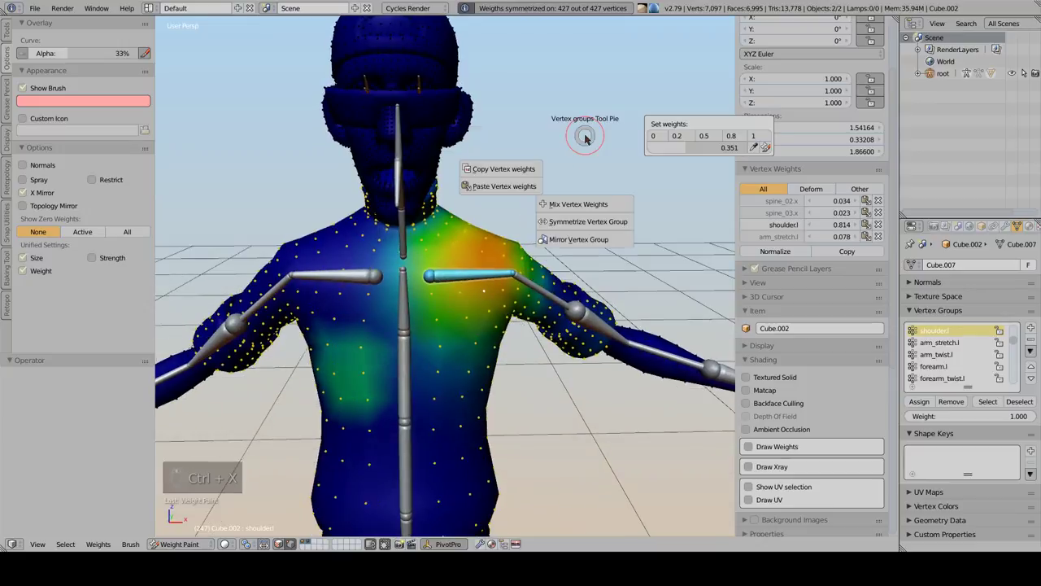
click(539, 221)
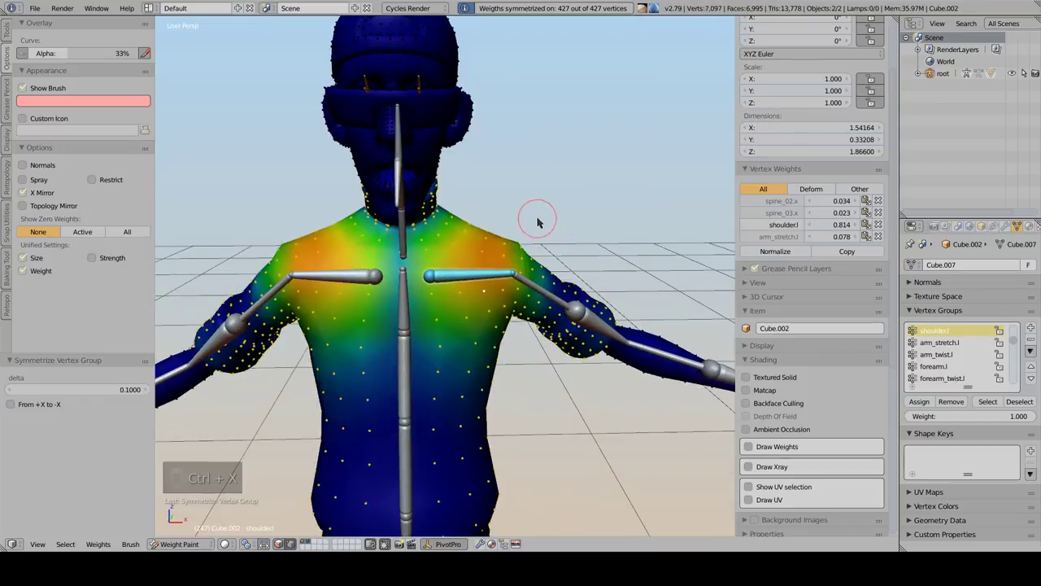
middle_drag(537, 221, 558, 209)
Try symmetrizing shoulder.l with From +X to -X enabled, and turn the option off again
key(F6)
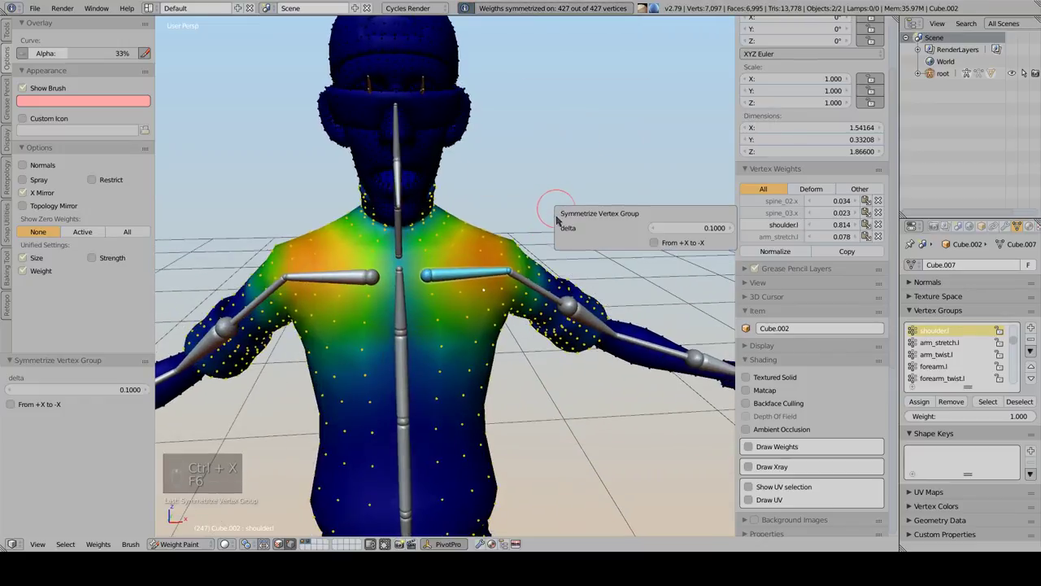
click(656, 244)
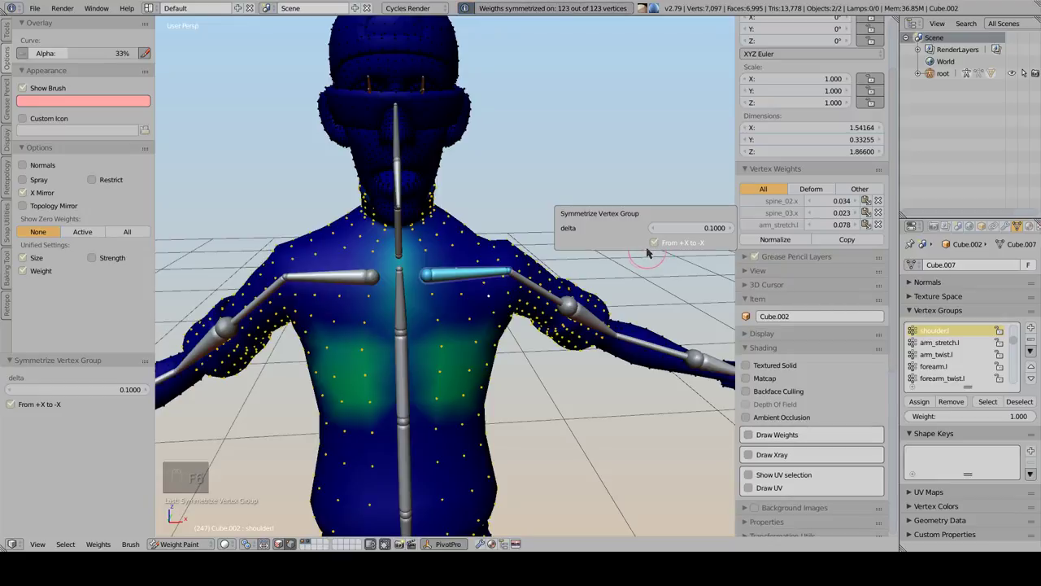
key(F6)
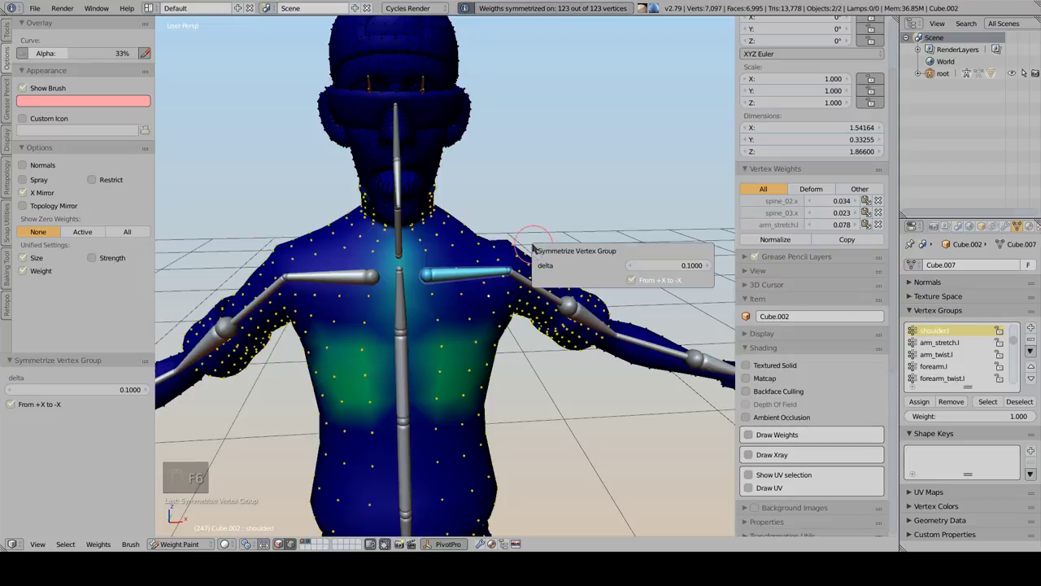
click(633, 280)
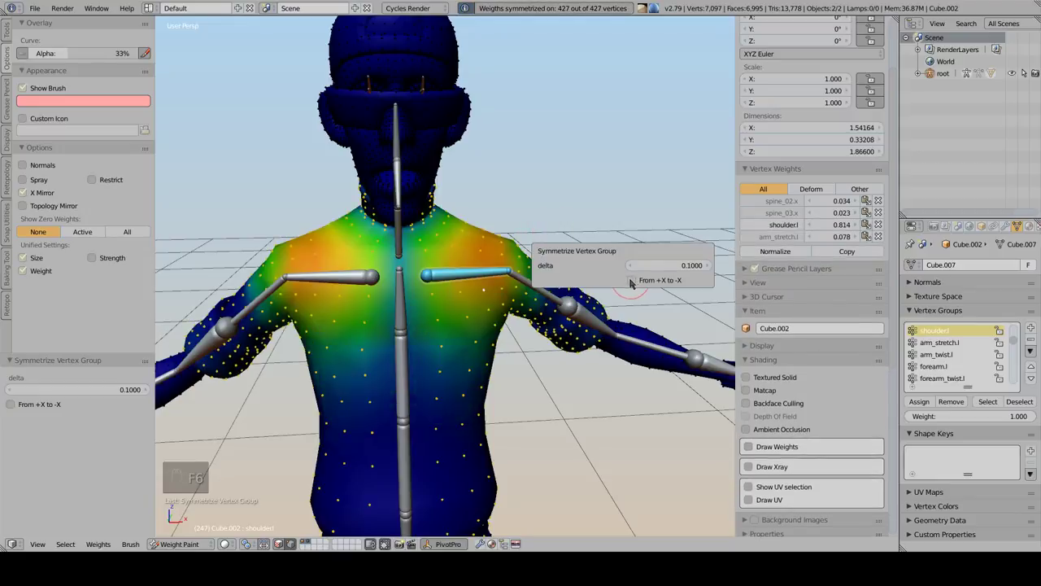
Undo the shoulder.l symmetrization and the painted torso patch
key(ctrl+z)
key(ctrl+z)
key(ctrl+z)
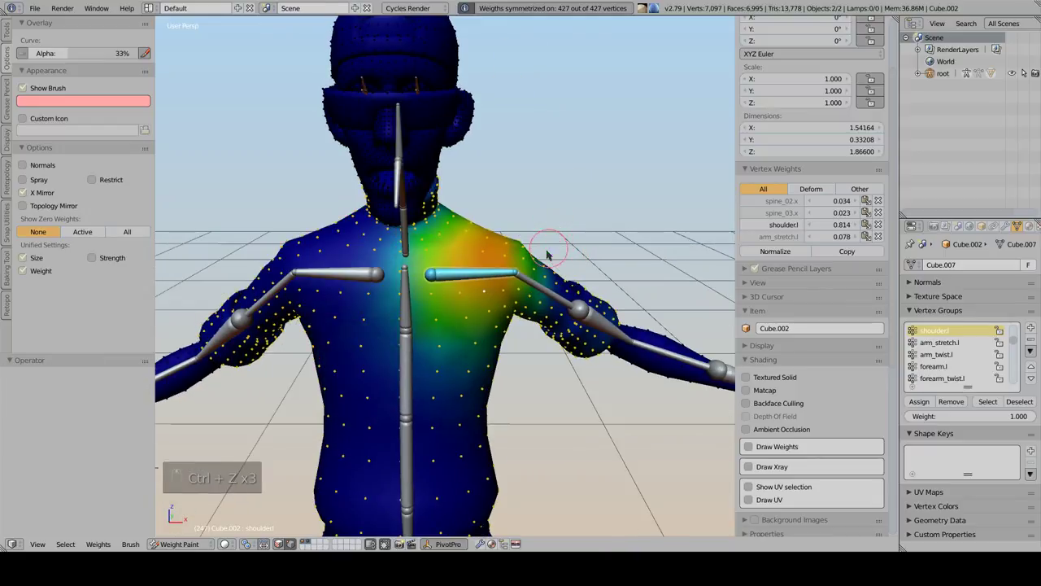
mouse_move(459, 346)
middle_down()
mouse_move(435, 318)
mouse_move(432, 344)
middle_up()
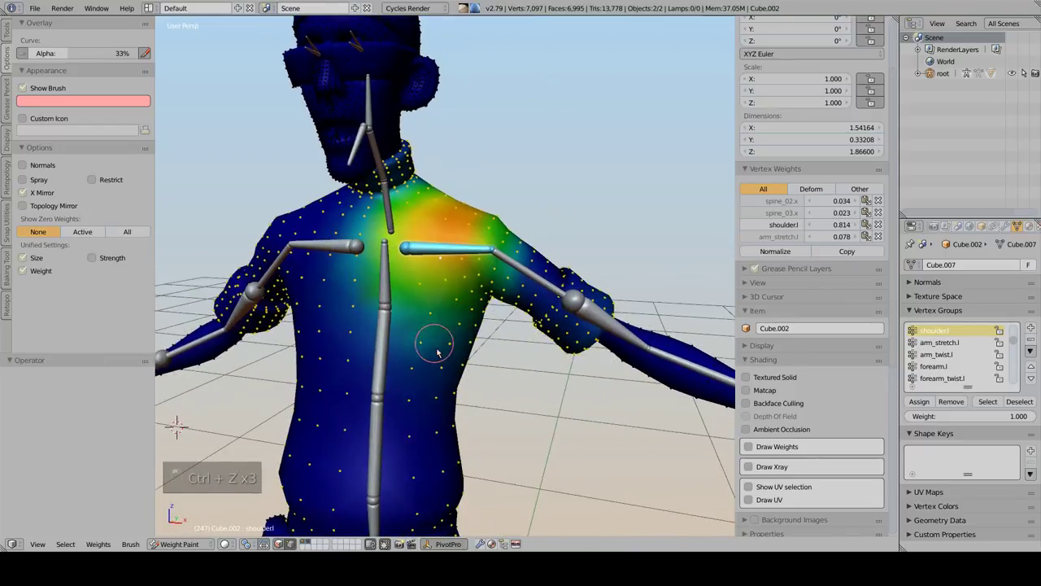
Undo further back to before the linked body vertices were selected, keeping the shoulder.l bone selected
right_click(344, 259)
middle_drag(344, 259, 373, 274)
key(ctrl+z)
key(ctrl+z)
key(ctrl+z)
key(ctrl+z)
key(ctrl+z)
key(ctrl+z)
key(ctrl+z)
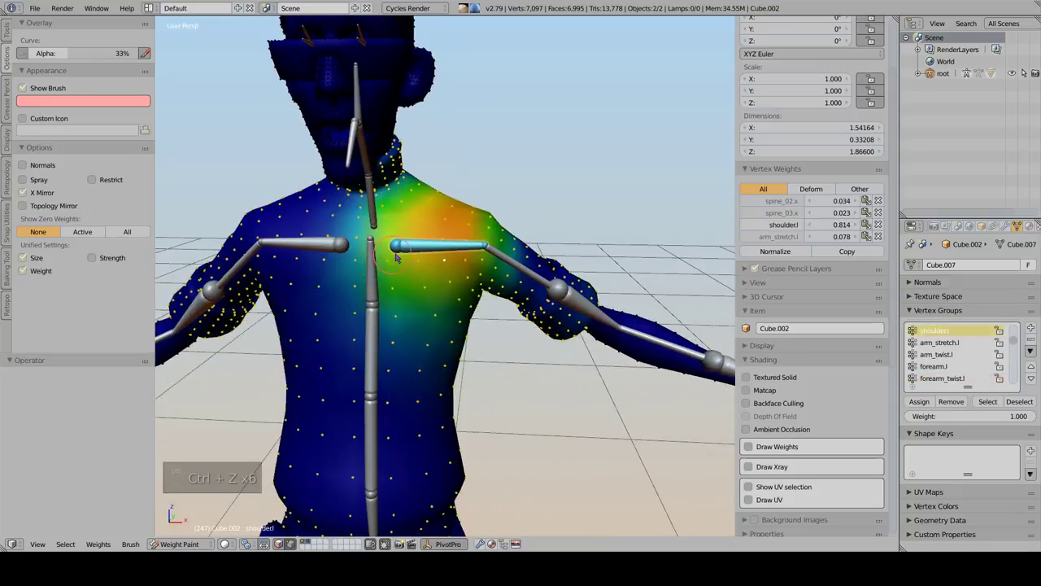
Compare the weights of the shoulder.r and shoulder.l groups by selecting each bone in turn, leaving shoulder.l active
key(ctrl+x)
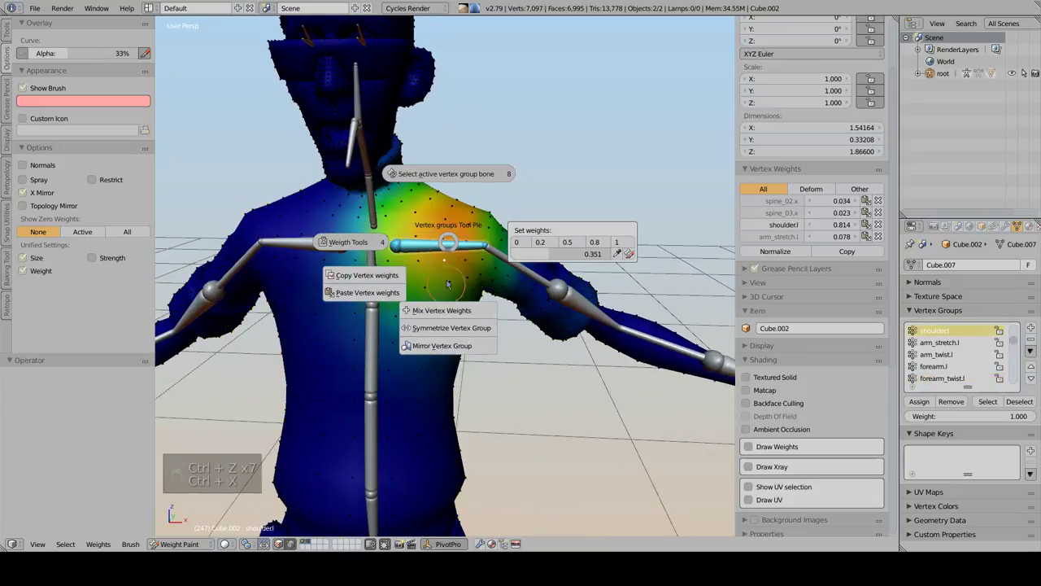
right_click(342, 258)
middle_drag(342, 257, 395, 262)
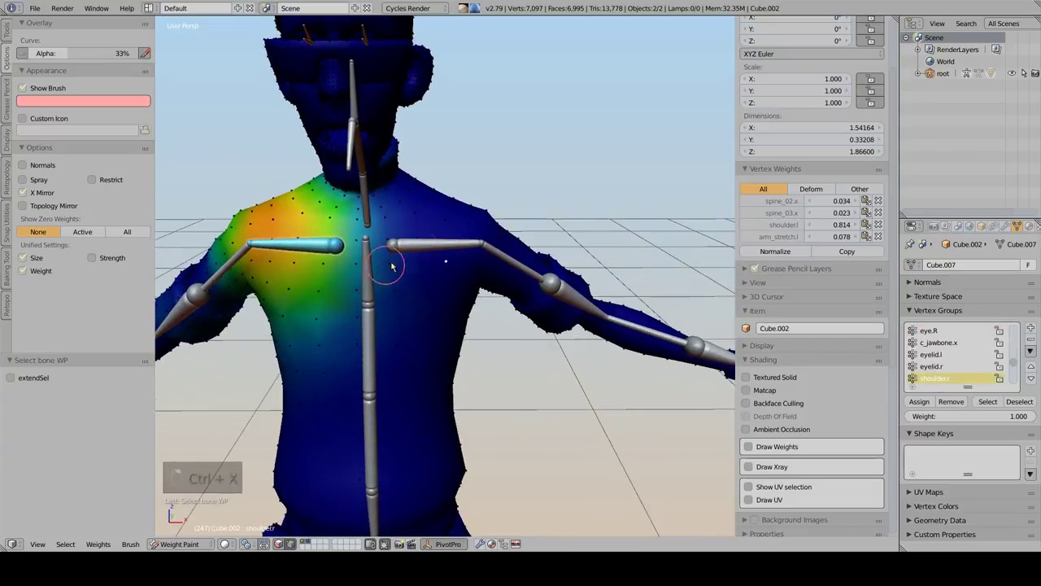
right_click(415, 255)
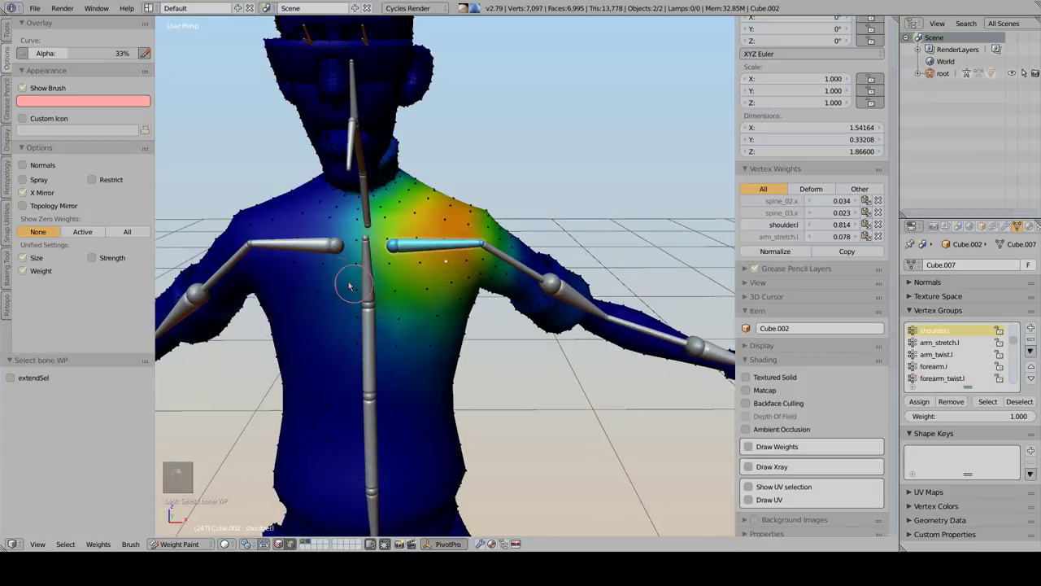
right_click(282, 236)
right_click(440, 245)
Set the Draw brush radius to 41 px for weight painting
click(7, 34)
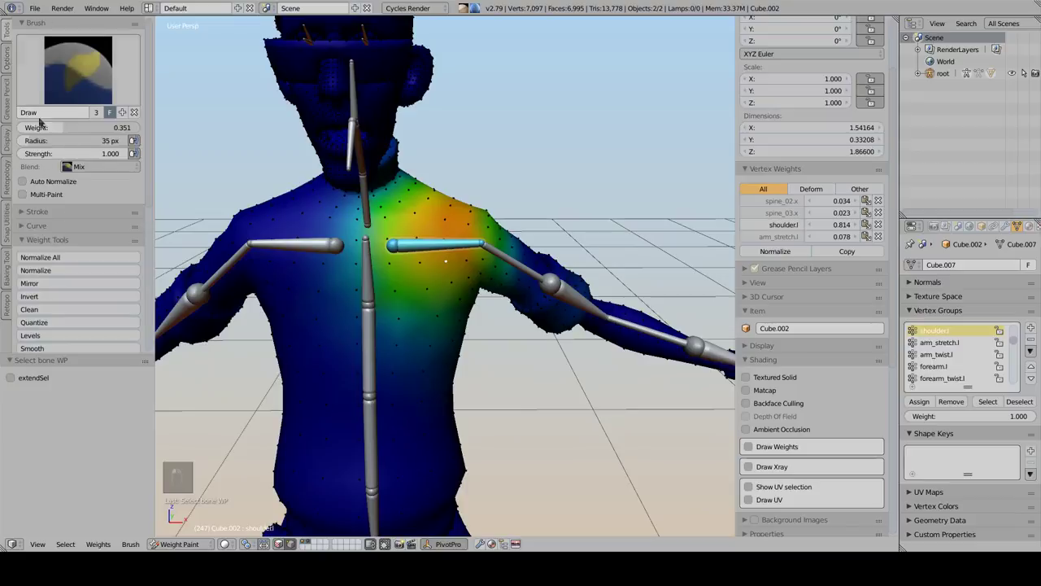
click(7, 57)
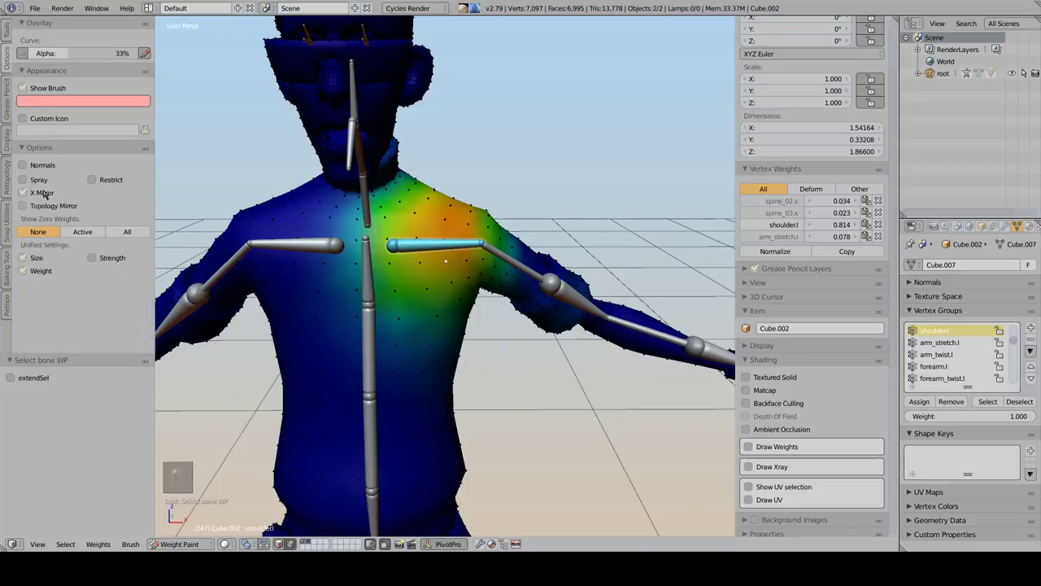
click(6, 34)
middle_drag(414, 344, 414, 353)
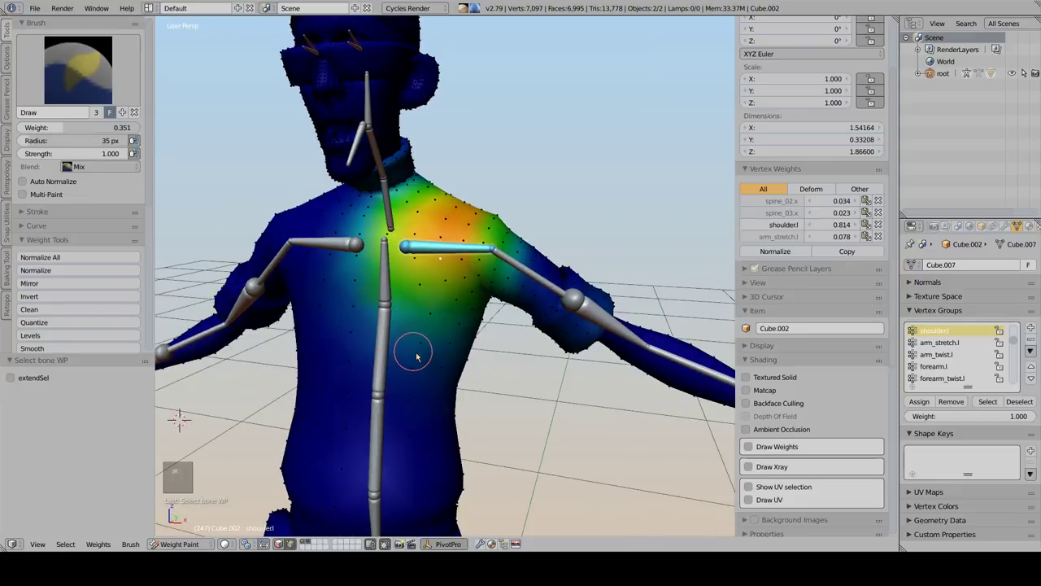
key(f)
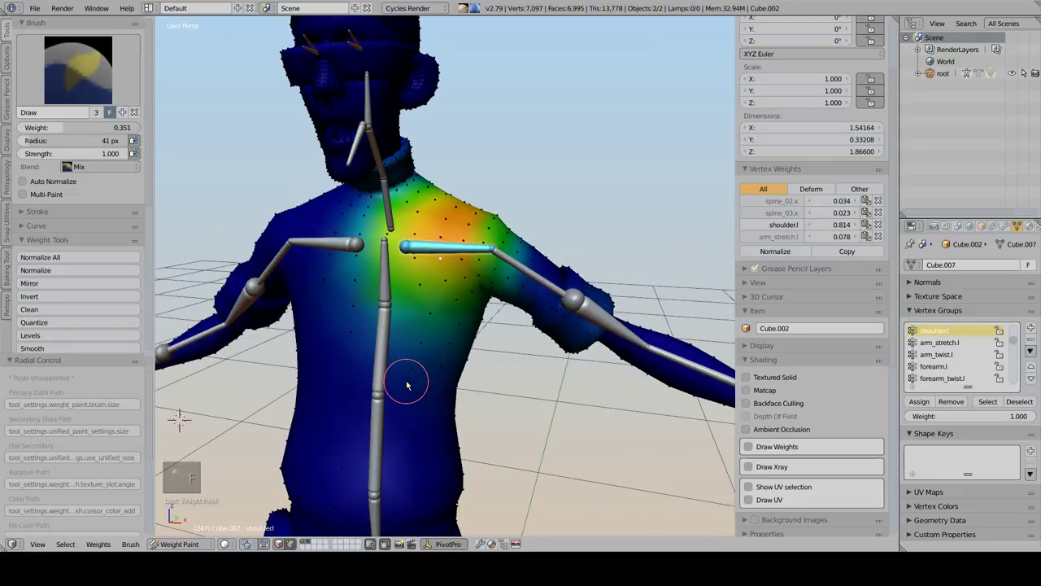
Select the linked body vertices and paint a 0.351-weight patch on the shoulder.l side of the lower torso
key(a)
key(ctrl+l)
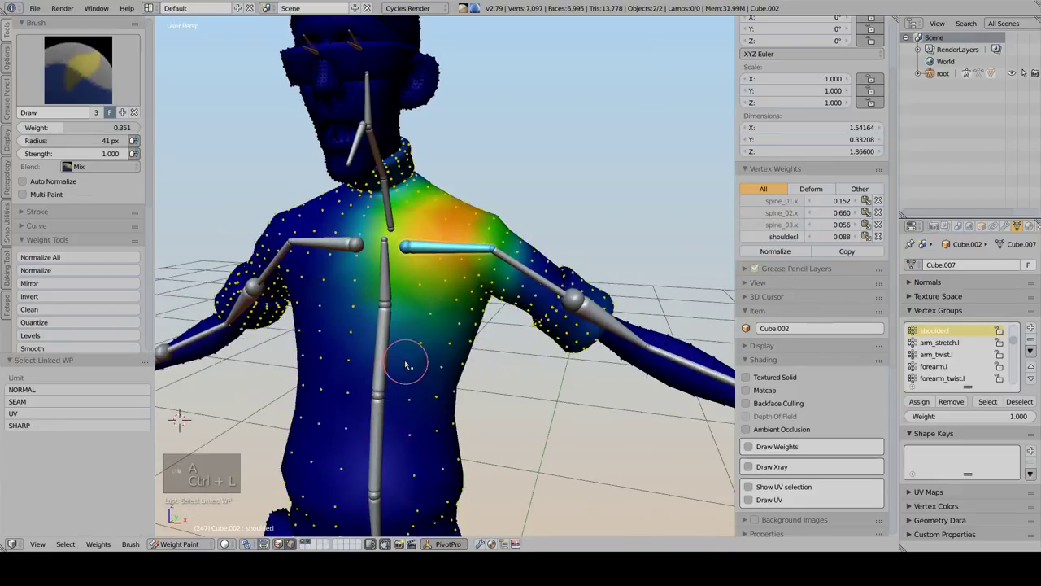
drag(430, 402, 407, 401)
middle_drag(371, 293, 411, 279)
right_click(329, 250)
ctrl+right_click(399, 254)
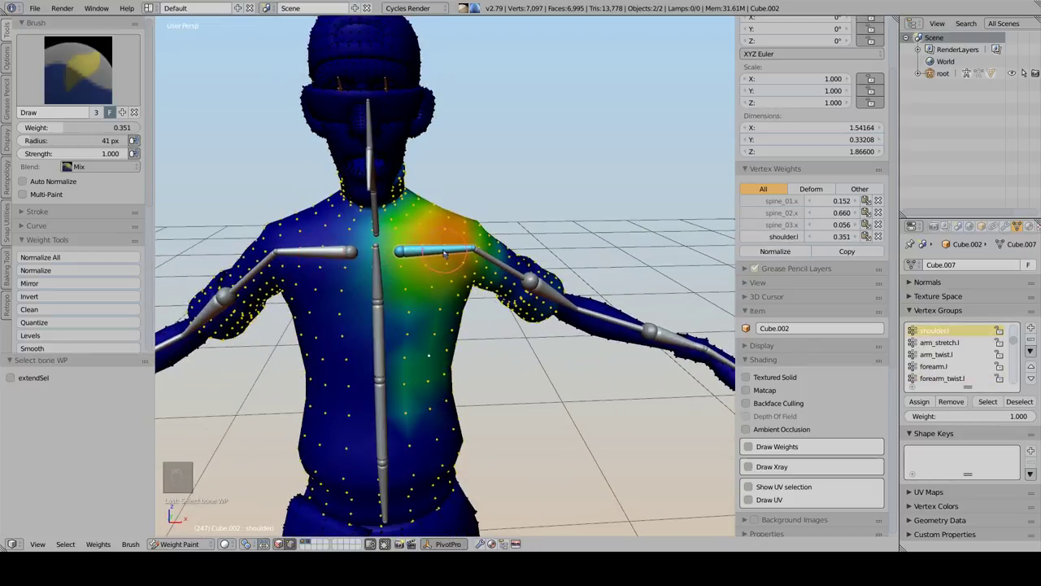
Mirror the shoulder.l vertex group onto shoulder.r with a delta of 0.0100 and Flip Name enabled
key(ctrl+x)
key(ctrl+x)
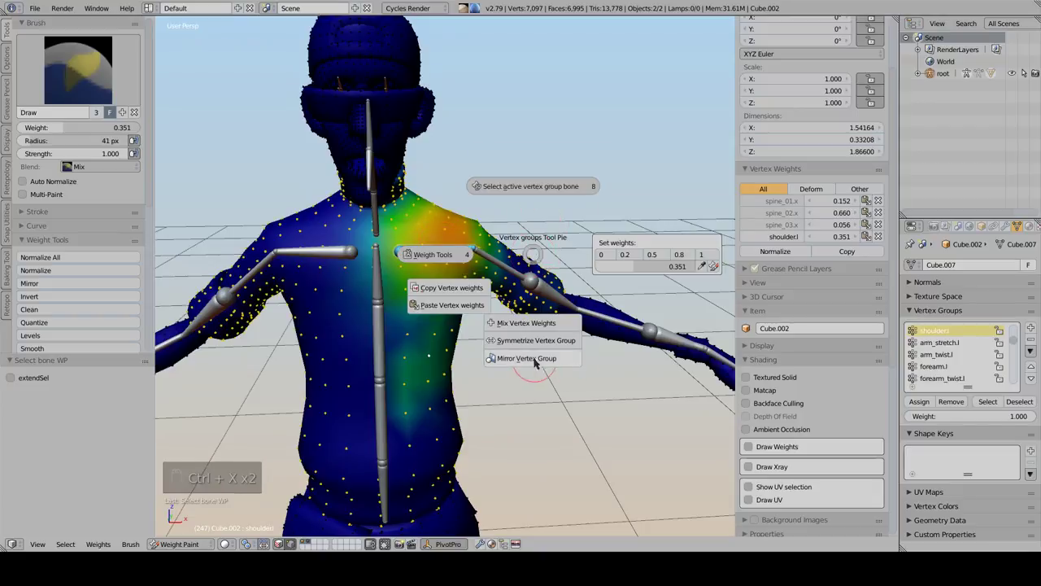
click(515, 366)
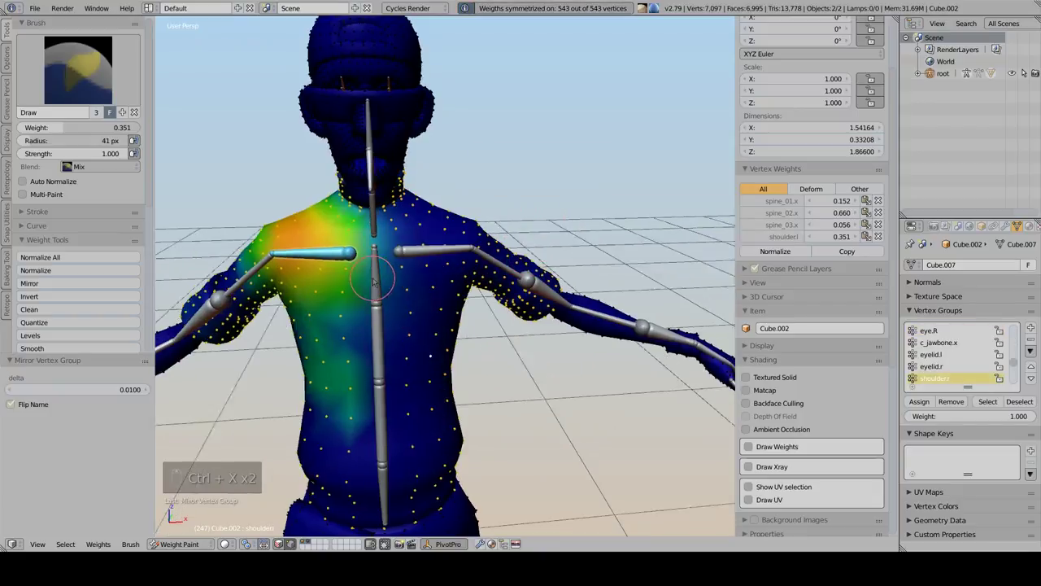
Test the deformation by rotating the shoulder.r bone and the shoulder.l bone, cancelling each rotation
ctrl+right_click(313, 262)
key(r)
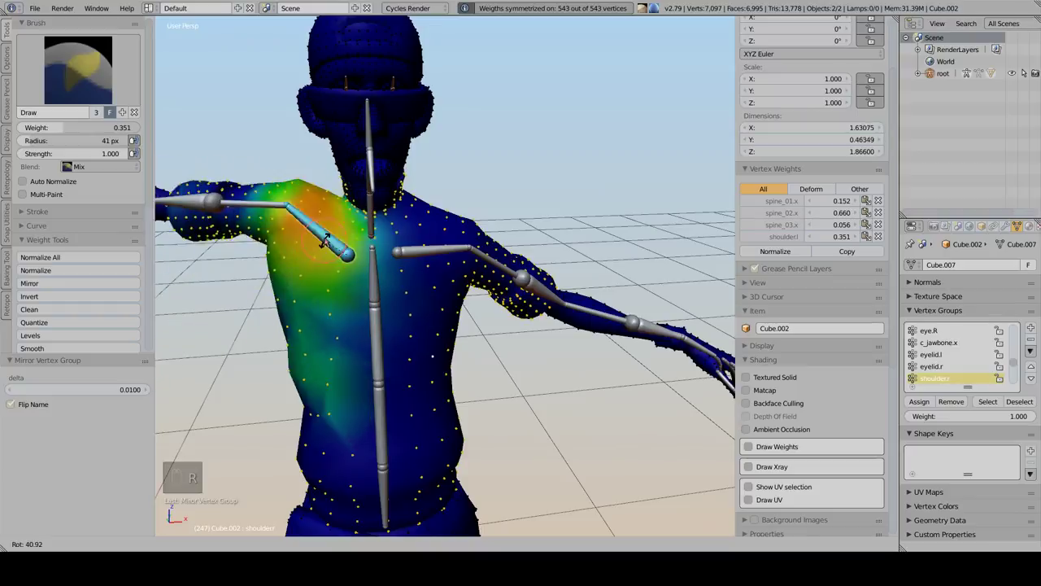
right_click(430, 227)
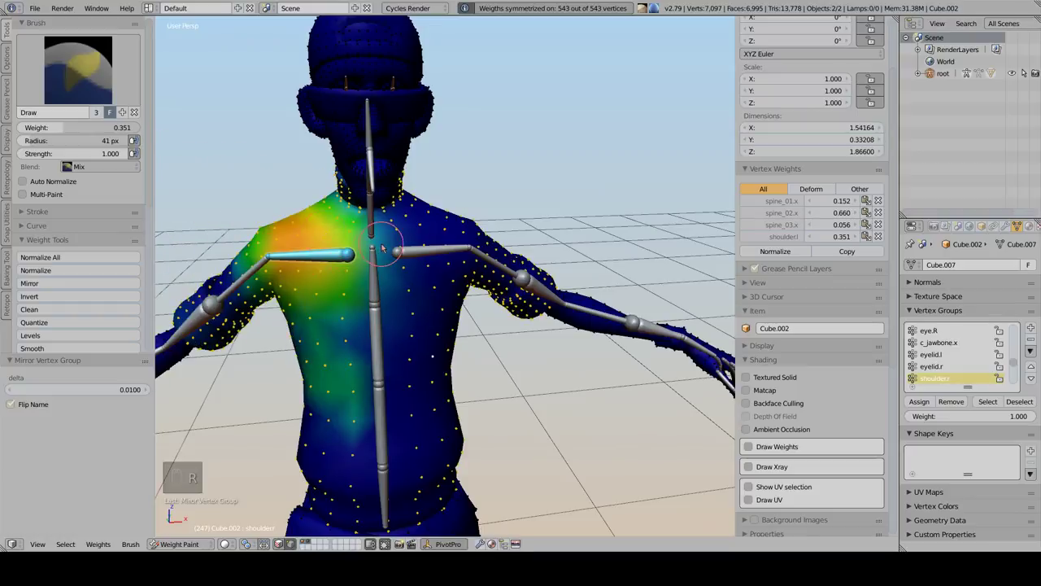
ctrl+right_click(446, 243)
key(r)
right_click(469, 225)
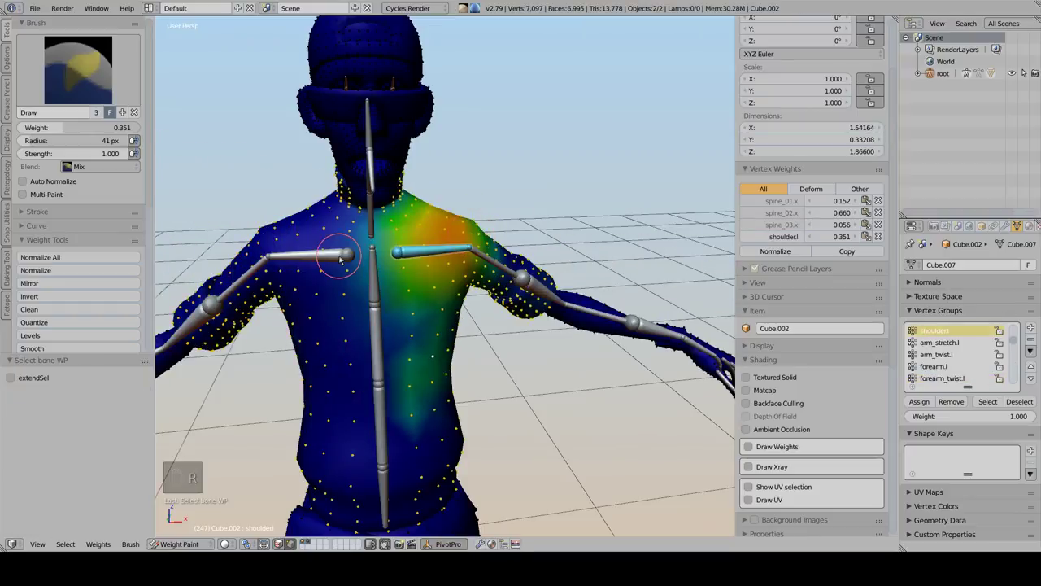
Undo the vertex group mirroring and restore the shoulder.l bone selection
key(ctrl+z)
key(ctrl+z)
key(ctrl+z)
key(ctrl+z)
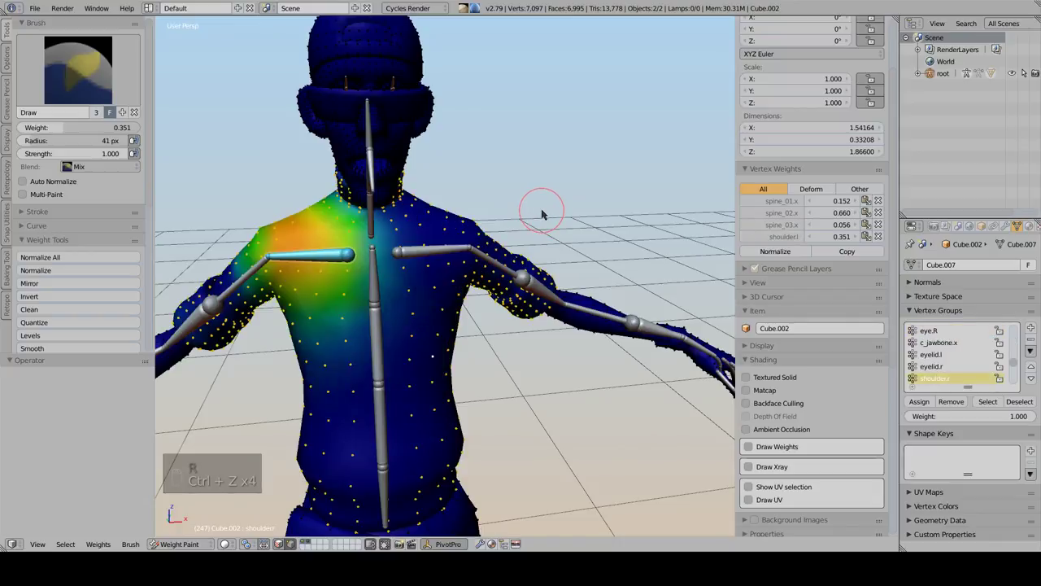
key(ctrl+shift+z)
Mirror the shoulder.l vertex group again with a delta of 0.0100 and turn Flip Name off
key(ctrl+x)
click(534, 314)
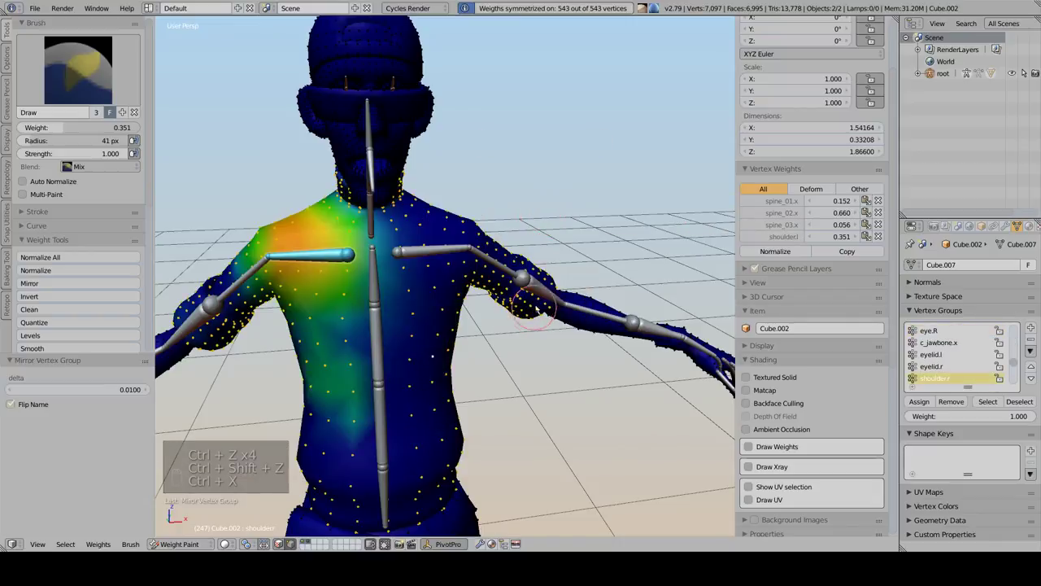
key(F6)
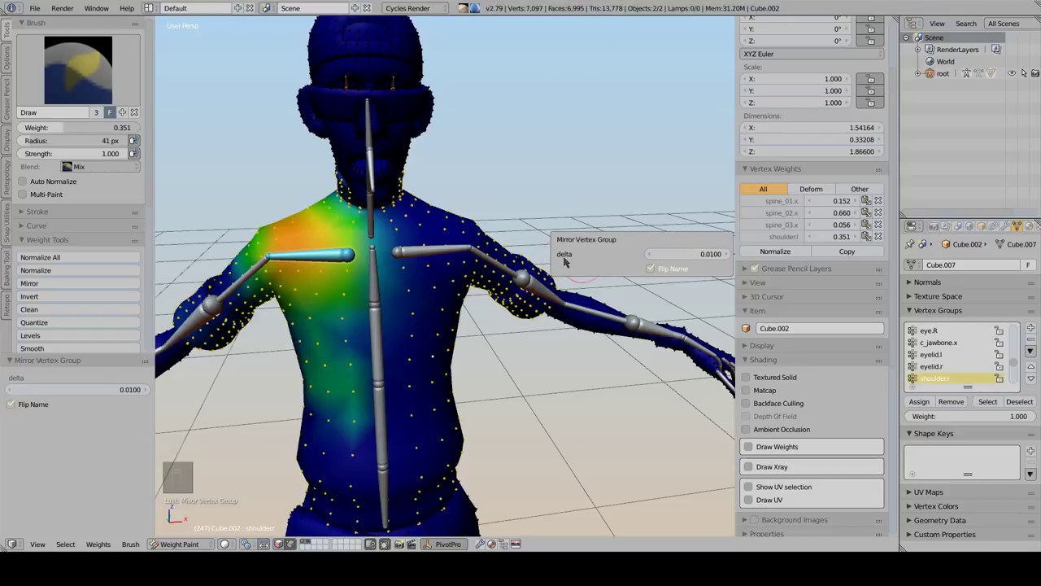
click(651, 269)
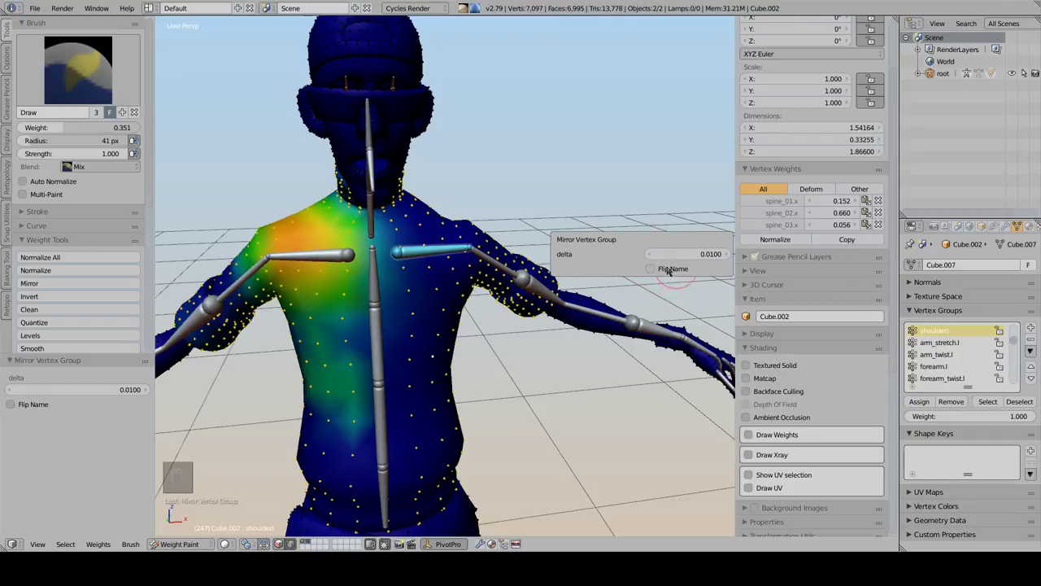
Check how the mesh follows the mirrored group by test-rotating the shoulder.l bone and cancelling the rotation
middle_drag(435, 253, 409, 263)
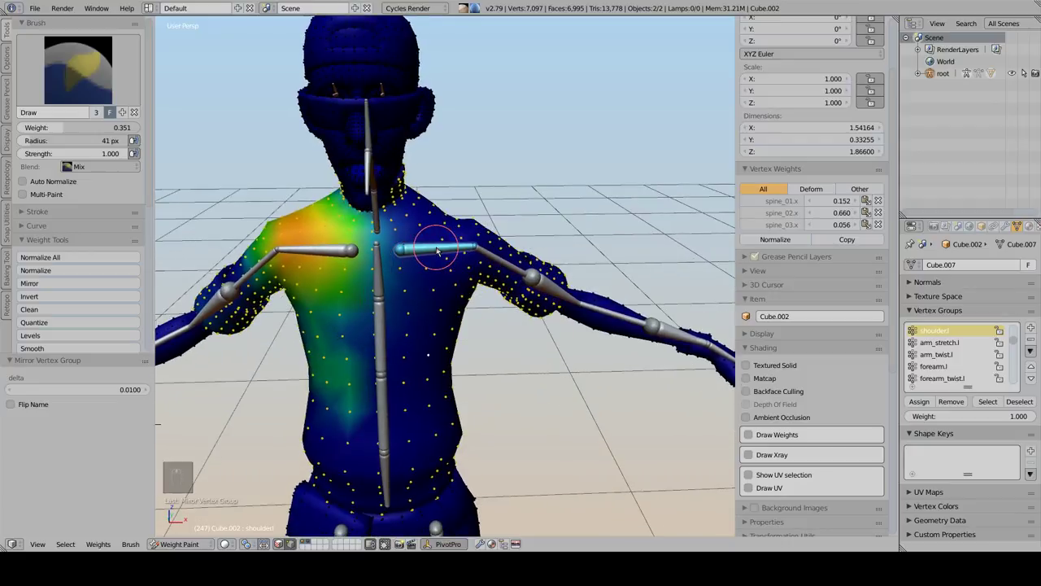
key(r)
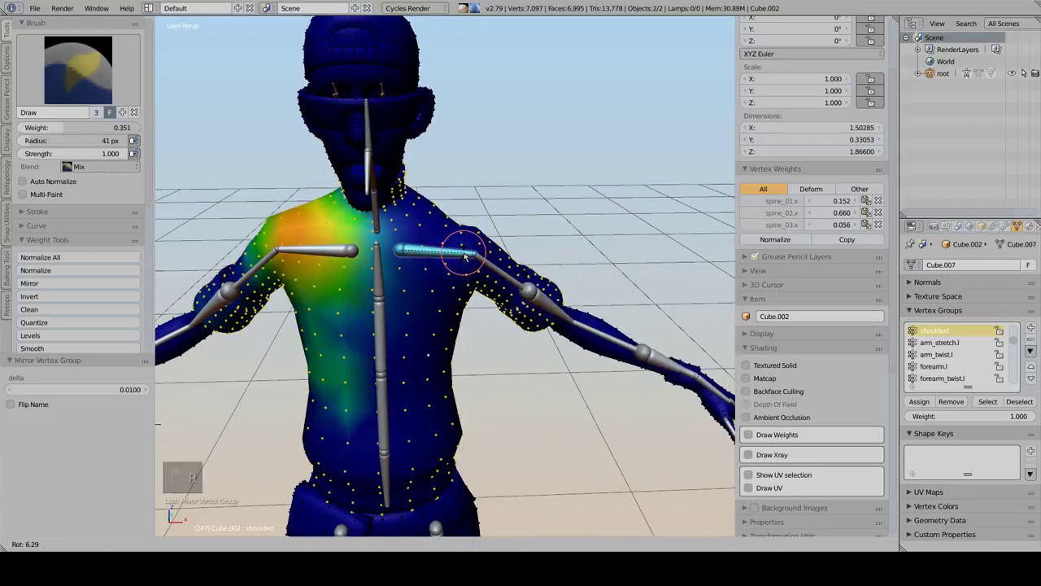
right_click(467, 253)
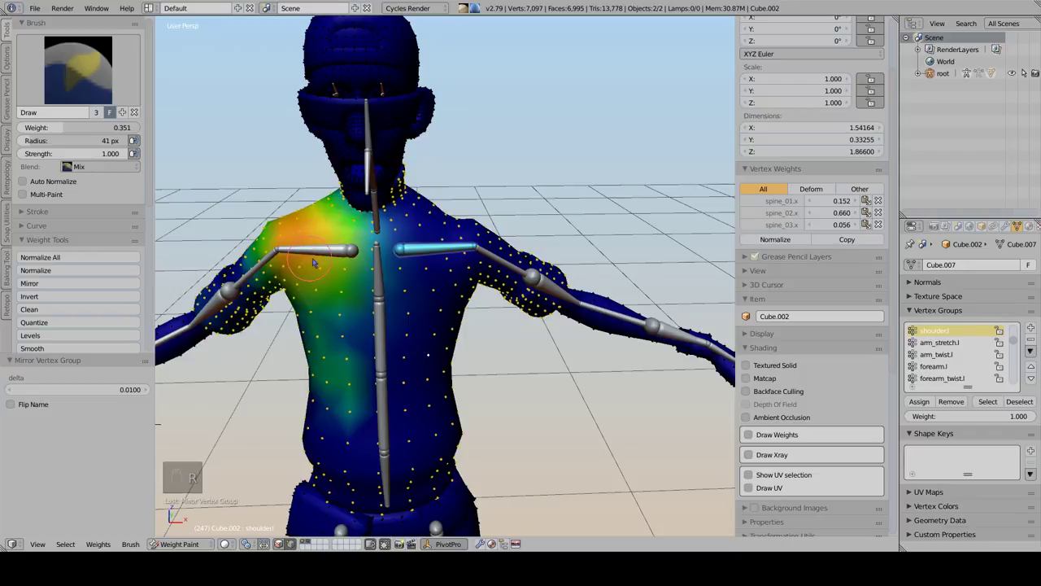
mouse_move(313, 260)
middle_down()
mouse_move(350, 248)
mouse_move(315, 253)
middle_up()
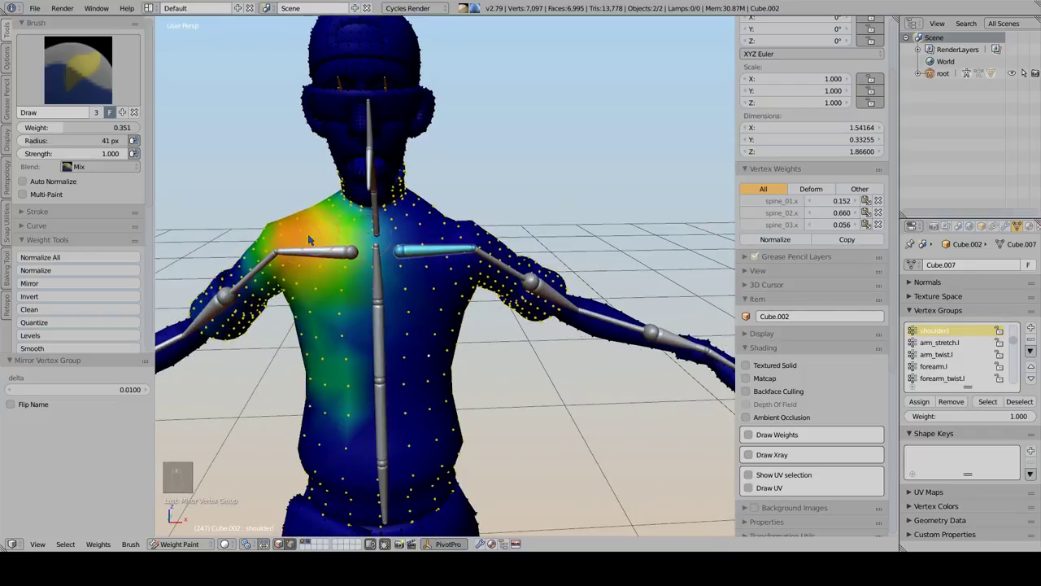
key(r)
right_click(439, 247)
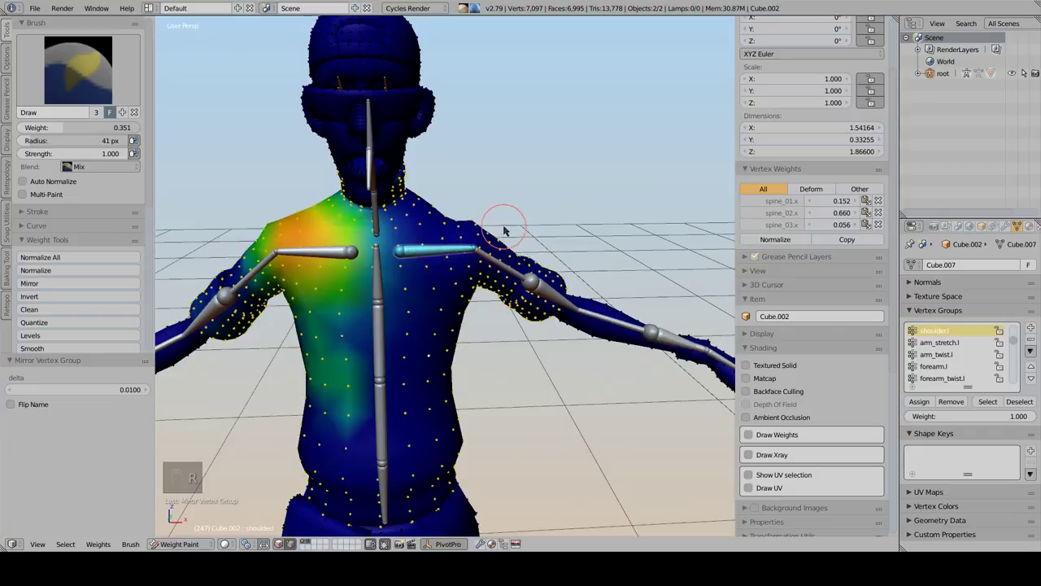
Undo the mirroring, the painted torso patch and the linked vertex selection, keeping the shoulder.l bone active
key(ctrl+z)
key(ctrl+z)
key(ctrl+z)
key(ctrl+z)
key(ctrl+z)
key(ctrl+z)
key(ctrl+z)
key(ctrl+z)
key(ctrl+z)
key(ctrl+z)
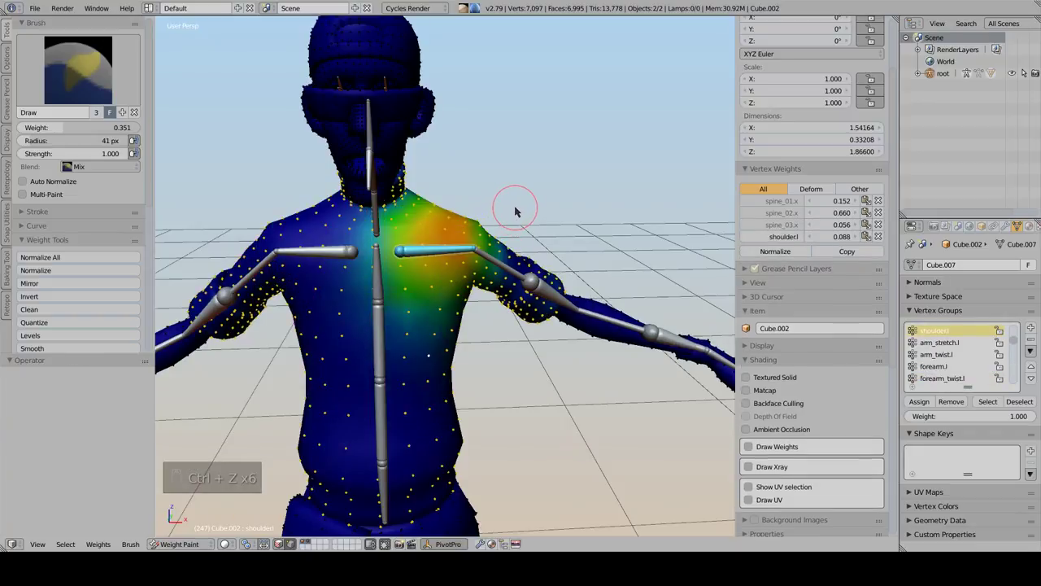
Select a single chest vertex below the shoulder.l bone and copy its vertex weights
key(ctrl+x)
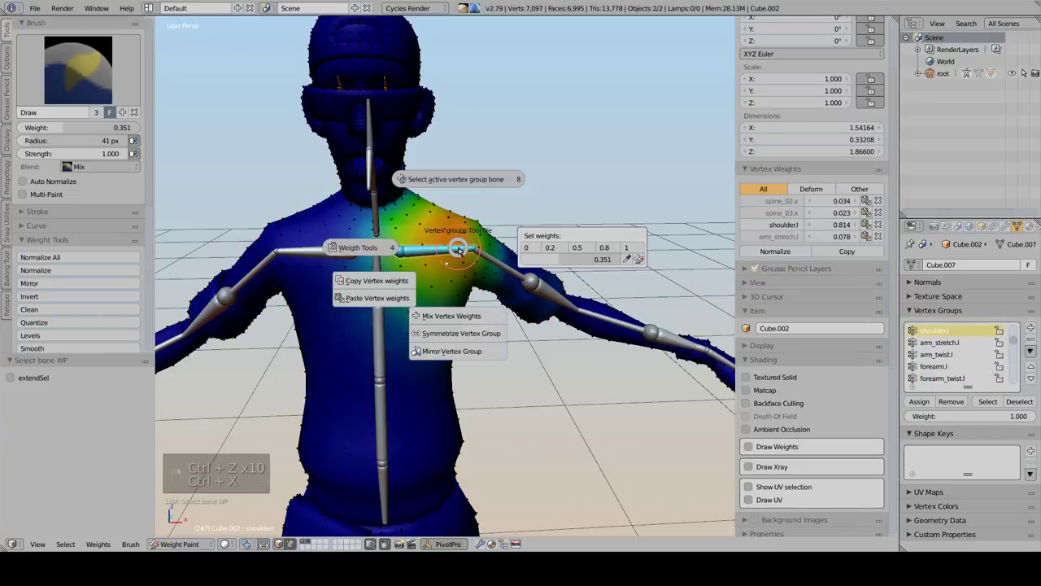
click(387, 285)
middle_drag(458, 256, 470, 265)
scroll(465, 273, up, 1)
right_click(456, 299)
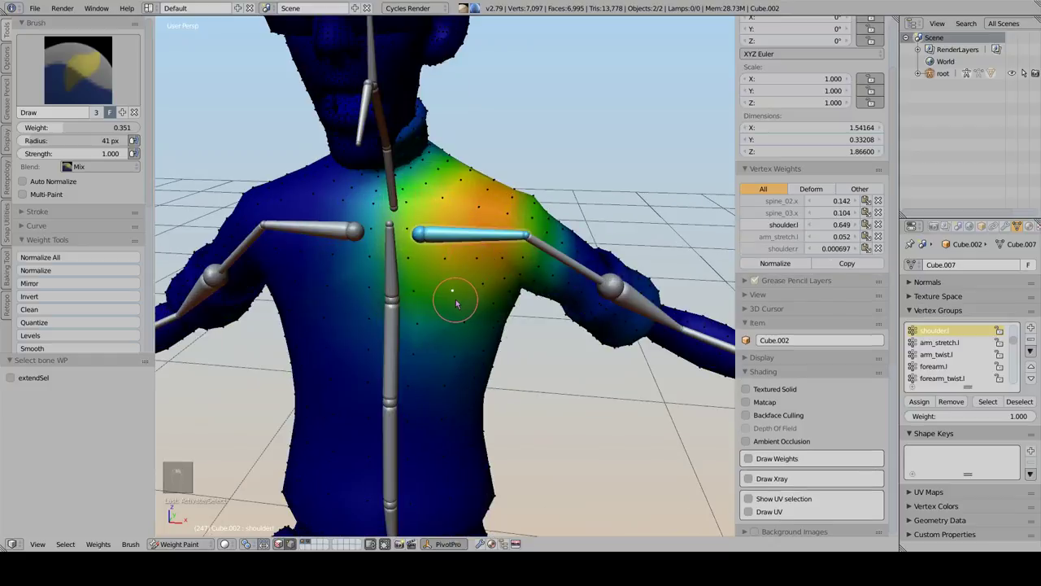
middle_drag(456, 303, 477, 285)
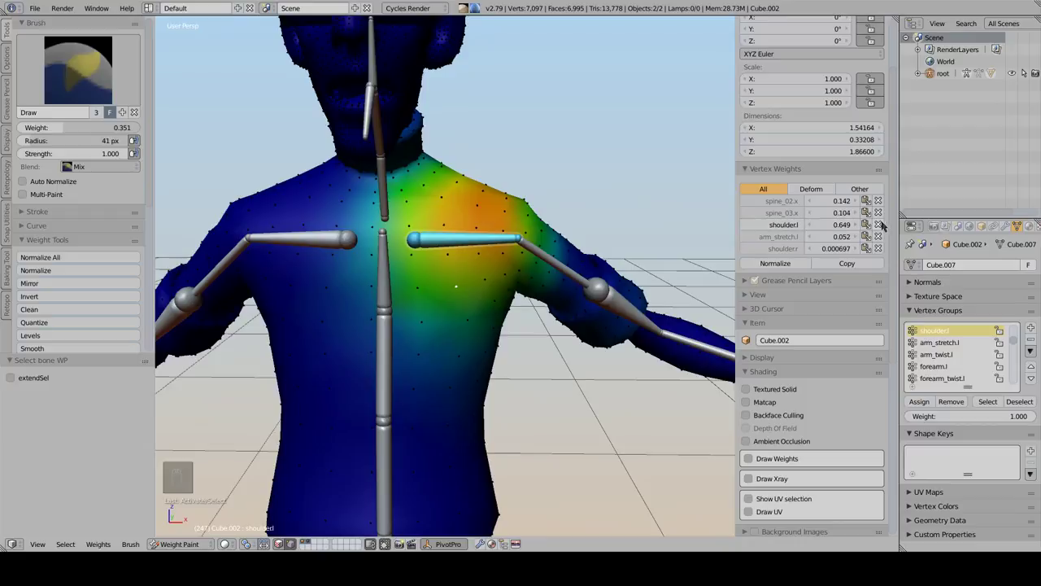
key(ctrl+x)
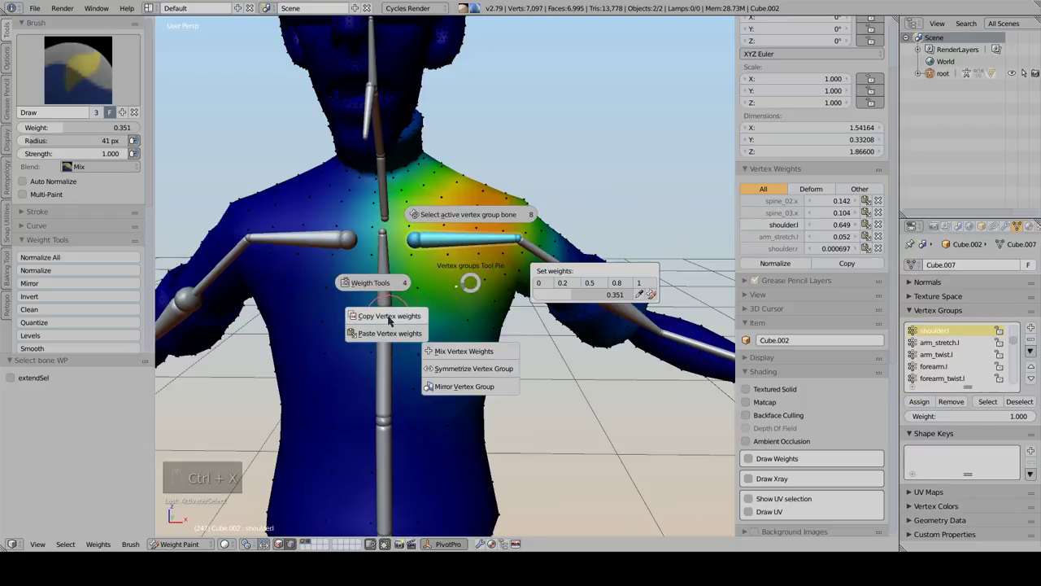
click(393, 319)
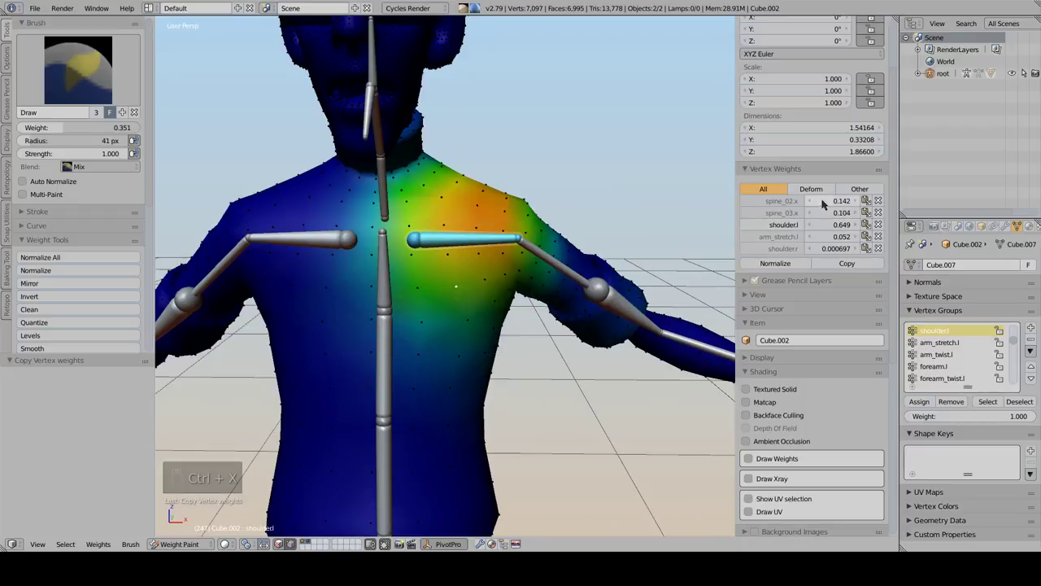
Select four vertices lower on the shoulder.l side of the chest and paste the copied vertex weights onto them
shift+middle_drag(428, 321, 428, 309)
right_click(427, 311)
shift+right_click(475, 317)
shift+right_click(479, 341)
shift+right_click(426, 340)
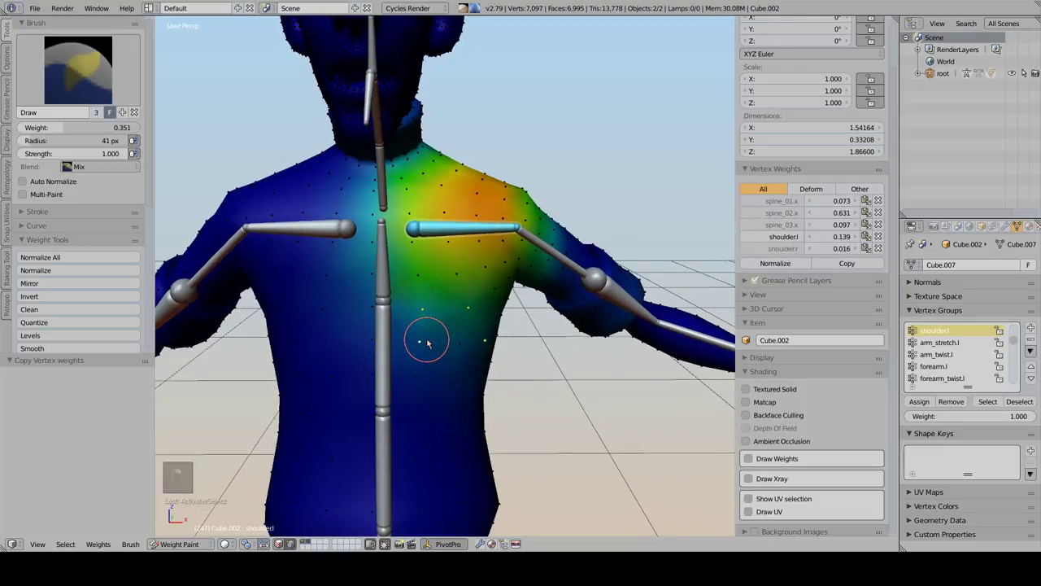
middle_drag(464, 344, 477, 337)
key(ctrl+x)
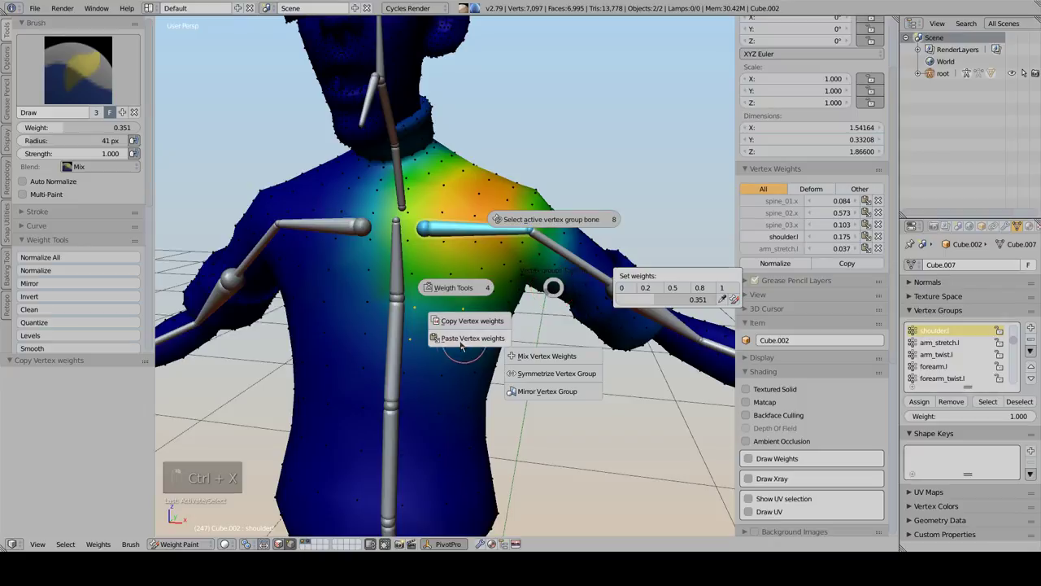
click(460, 340)
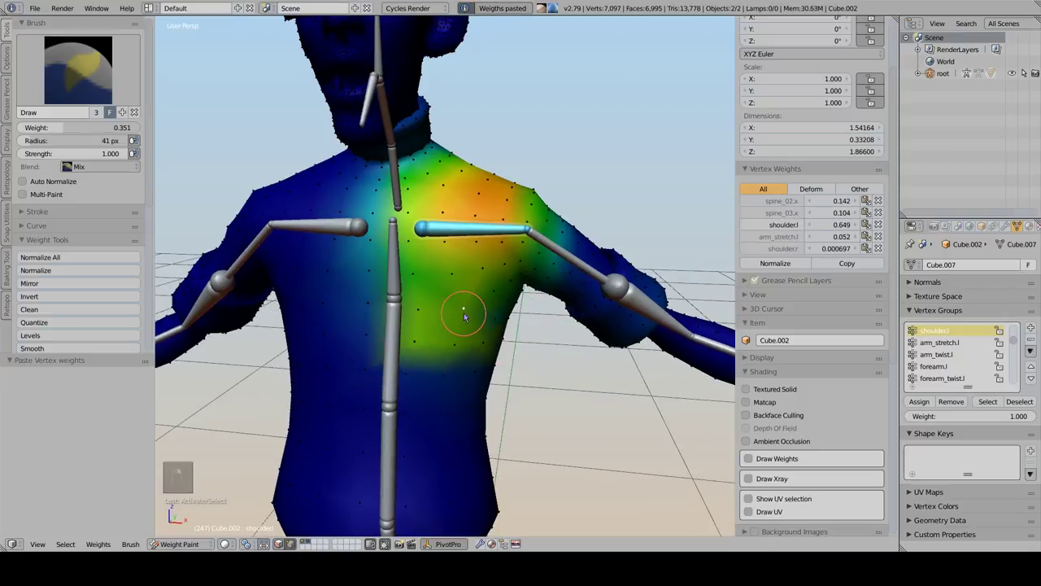
Undo the vertex weights pasted onto the four chest vertices
key(ctrl+z)
key(ctrl+z)
key(ctrl+z)
key(ctrl+z)
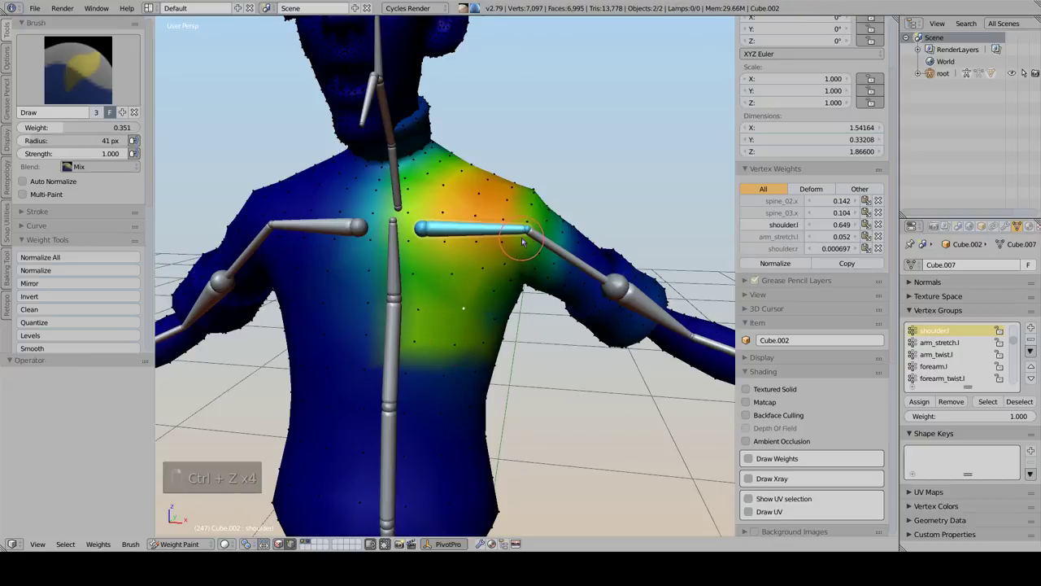
key(ctrl+z)
key(ctrl+z)
key(ctrl+z)
key(ctrl+z)
key(ctrl+z)
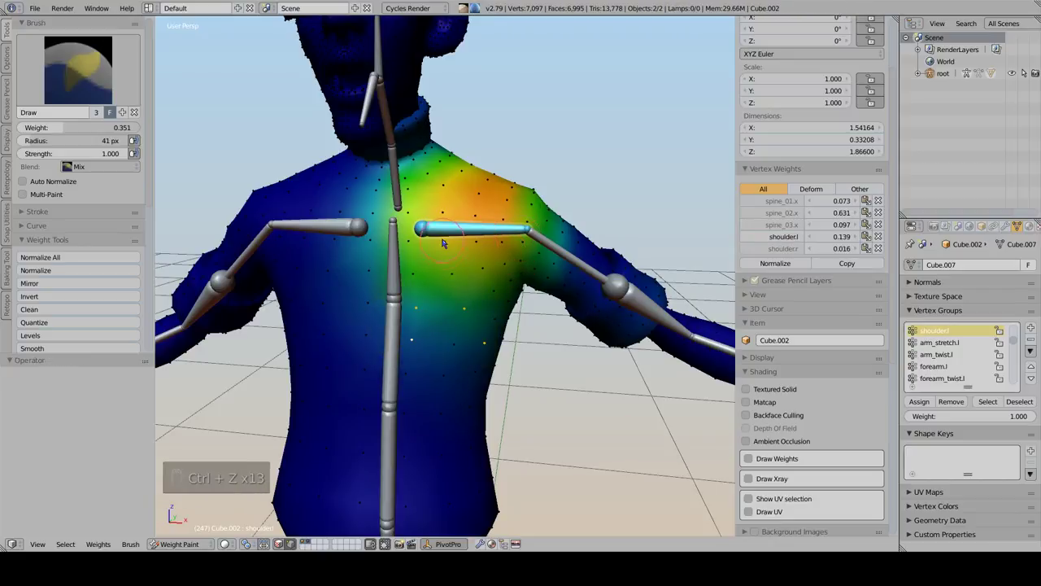
Select chest vertices near the armpit below the shoulder.l bone and copy the vertex weights of the active one
right_click(476, 249)
middle_drag(502, 253, 472, 266)
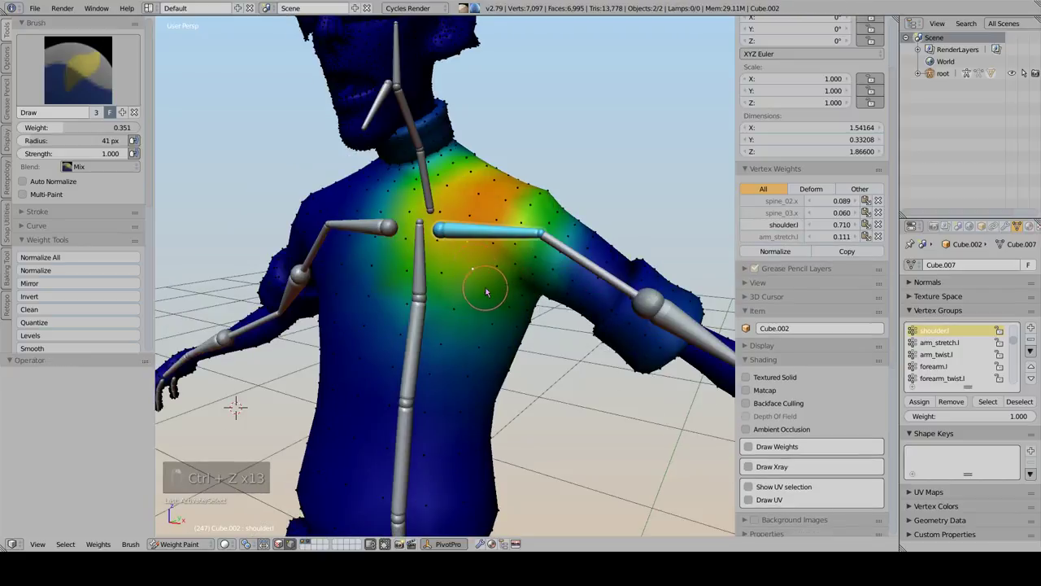
right_click(498, 303)
middle_drag(498, 303, 602, 235)
key(ctrl+x)
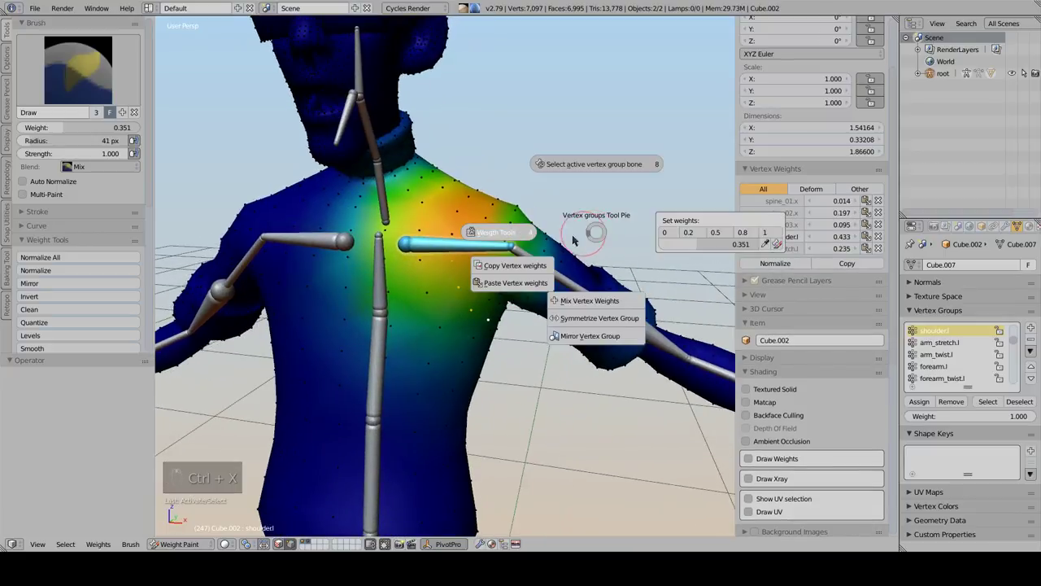
click(510, 271)
Select three vertices running diagonally down the shoulder.l side of the chest and paste the copied vertex weights onto them
middle_drag(510, 272, 472, 284)
right_click(426, 291)
shift+right_click(438, 327)
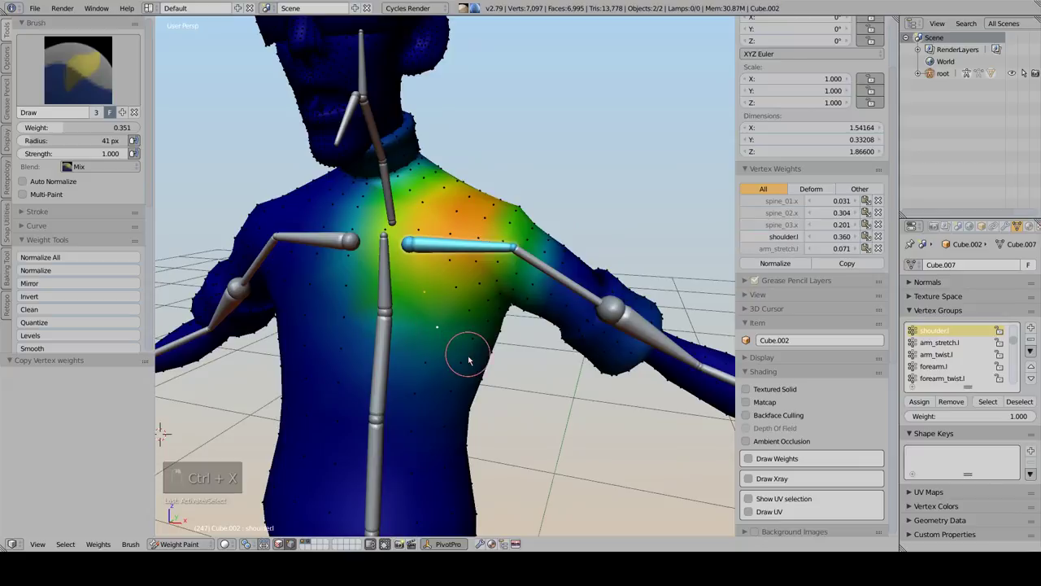
right_click(469, 361)
middle_drag(555, 237, 539, 237)
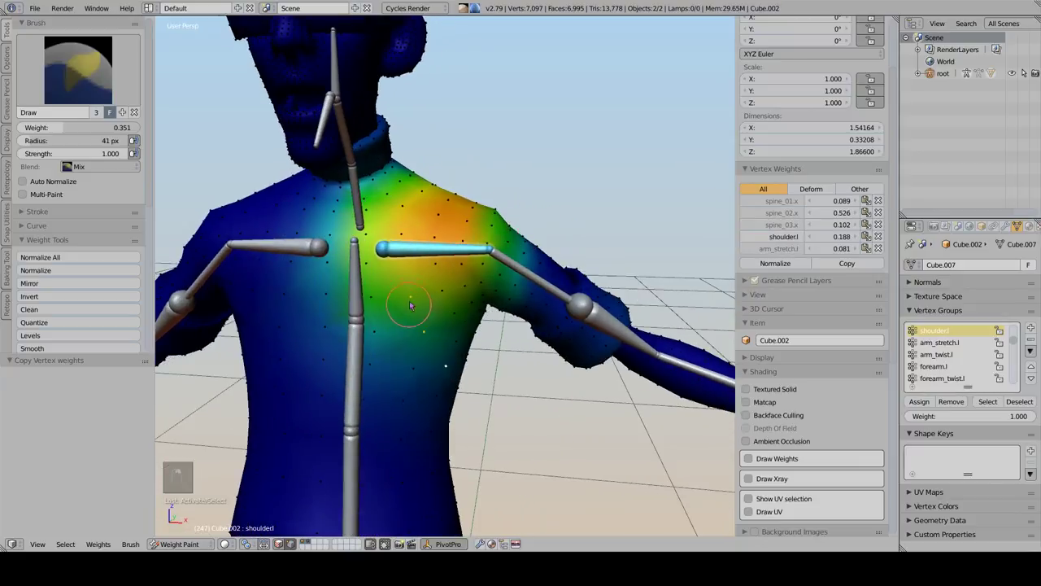
key(ctrl+x)
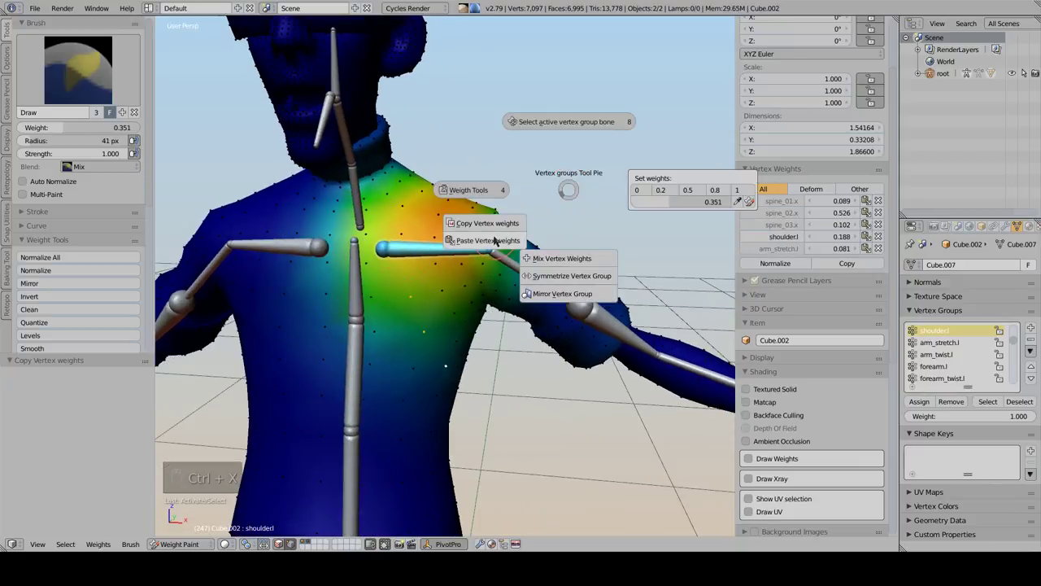
click(485, 242)
Paste the copied vertex weights onto a column of chest vertices beside the spine on the shoulder.l side, undoing and redoing the paste
middle_drag(485, 243, 447, 305)
right_click(449, 314)
right_click(470, 329)
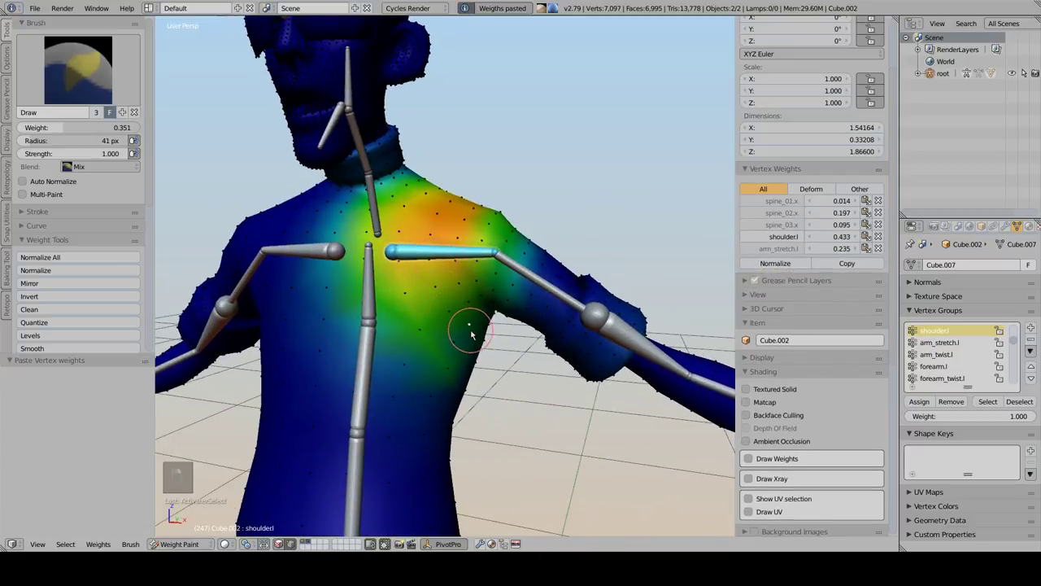
middle_drag(389, 283, 382, 294)
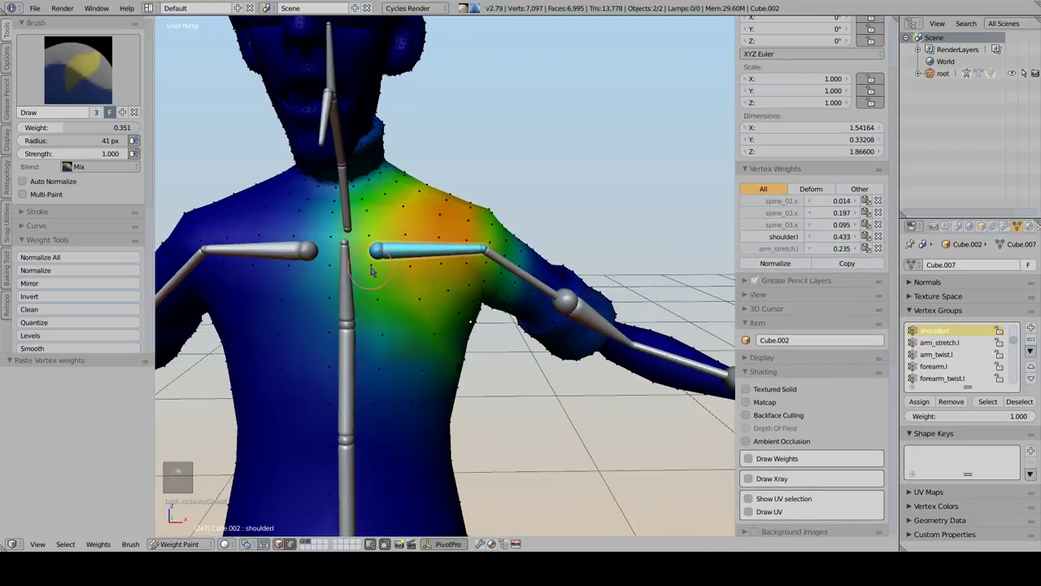
right_click(385, 335)
right_click(378, 368)
key(ctrl+x)
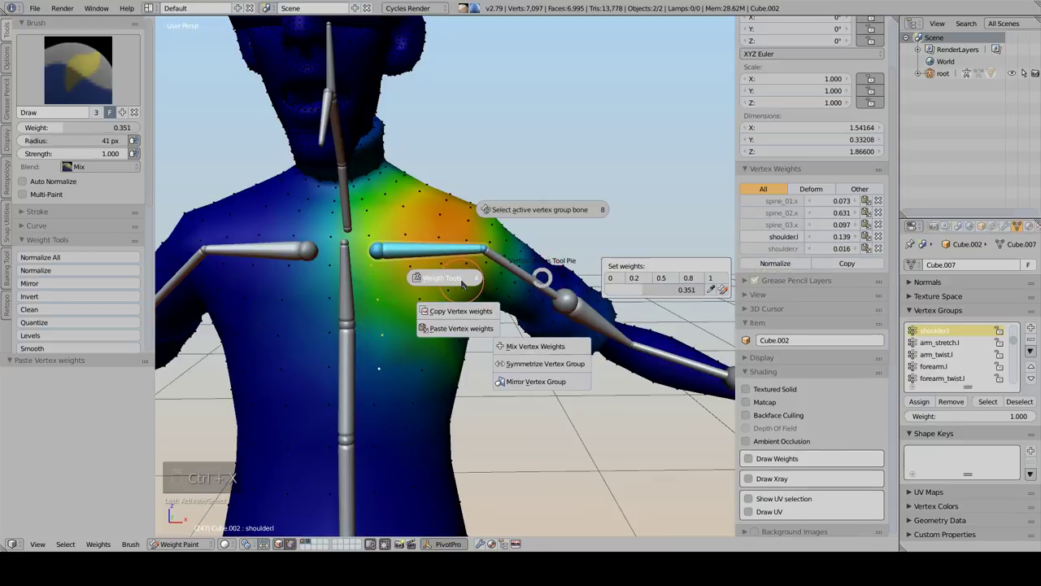
click(461, 327)
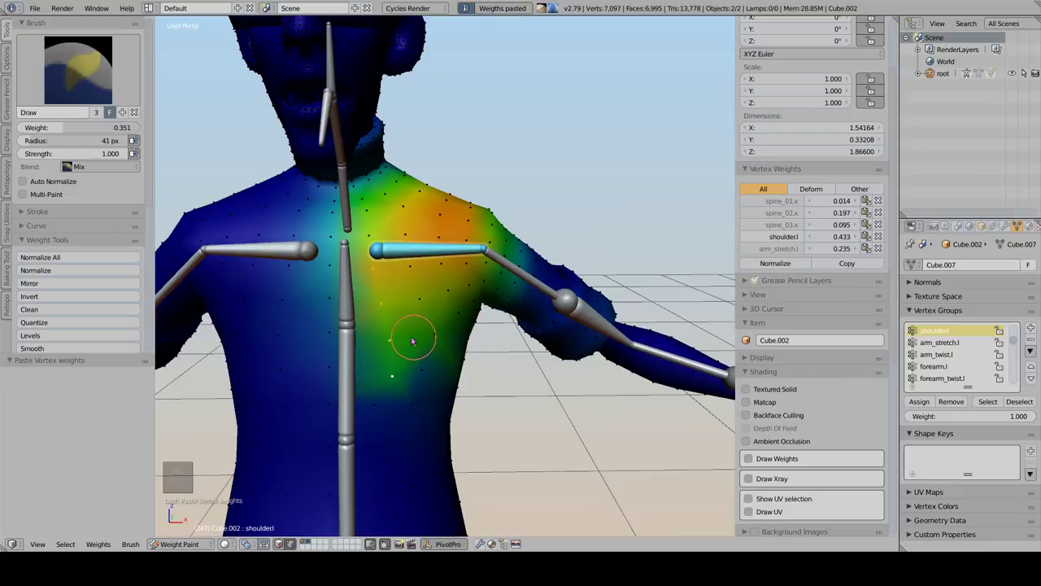
key(ctrl+z)
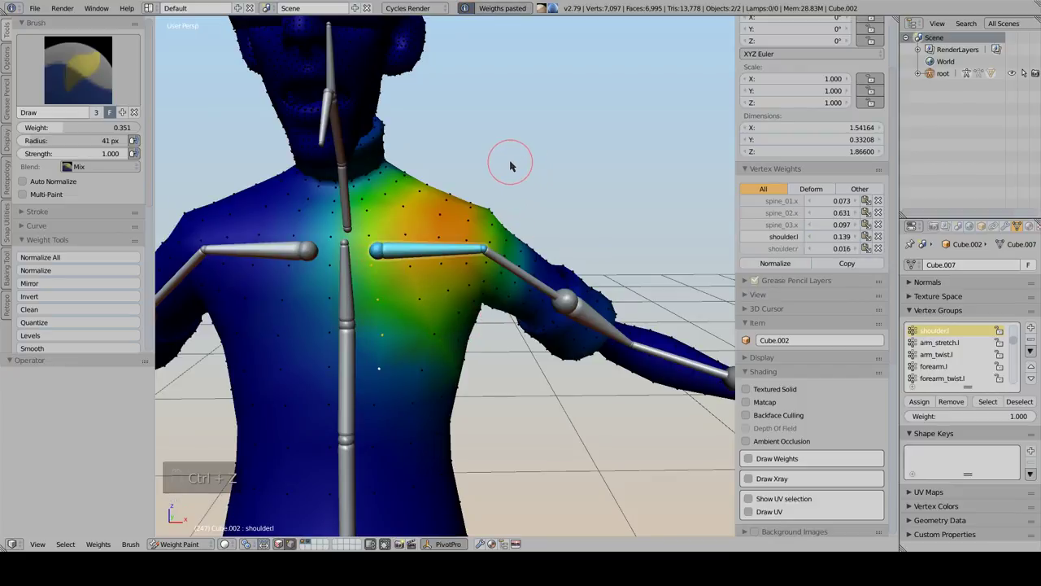
key(ctrl+shift+z)
Extend the vertex selection across the opposite side of the chest and paste the copied vertex weights onto all selected vertices
right_click(340, 291)
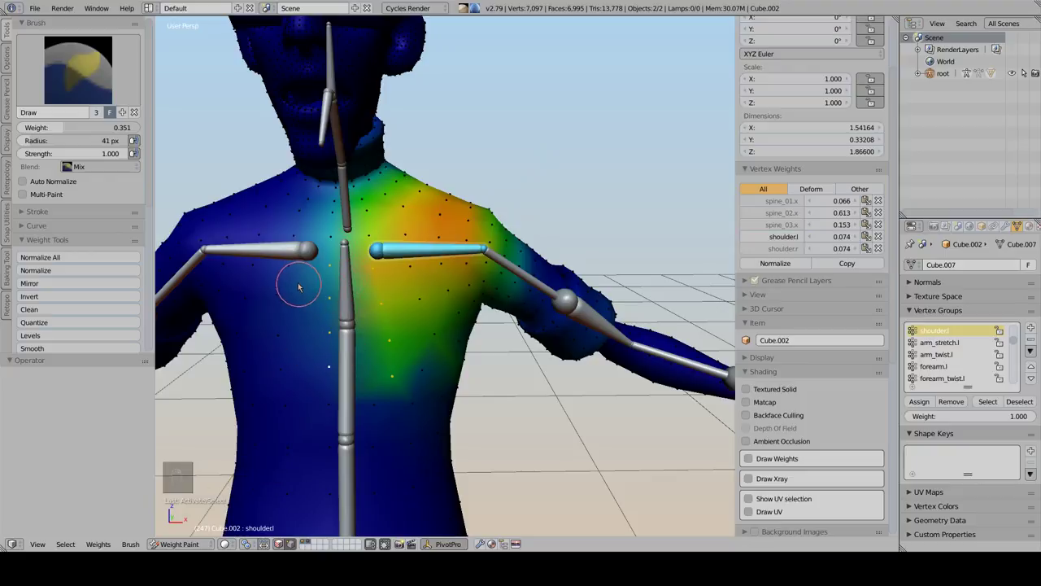
right_click(284, 304)
right_click(282, 341)
shift+right_click(282, 372)
middle_drag(286, 348, 290, 321)
shift+right_click(251, 280)
shift+right_click(252, 307)
right_click(236, 352)
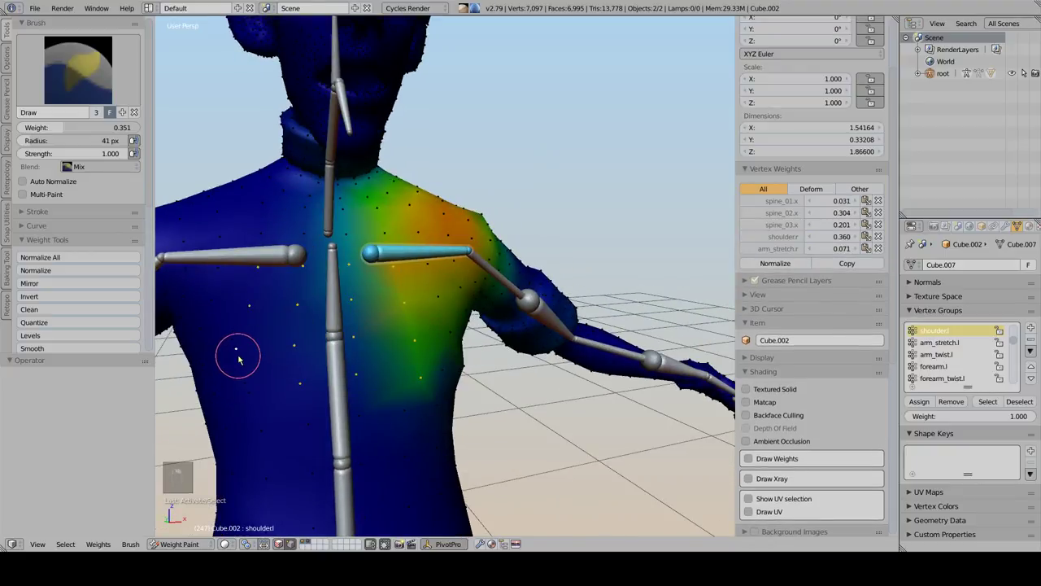
right_click(248, 393)
middle_drag(481, 265, 486, 258)
key(ctrl+x)
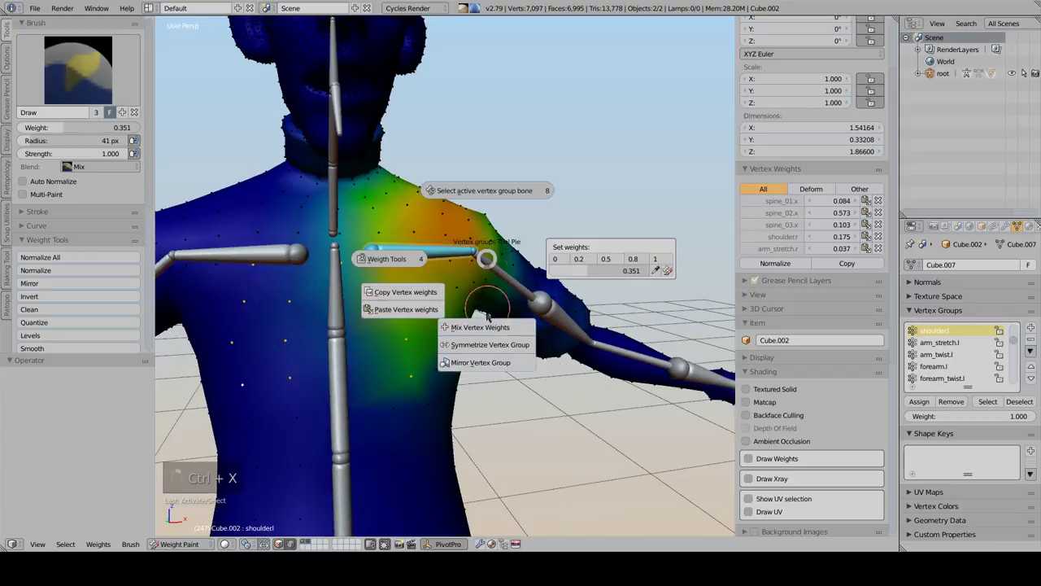
click(411, 311)
middle_drag(350, 297, 348, 283)
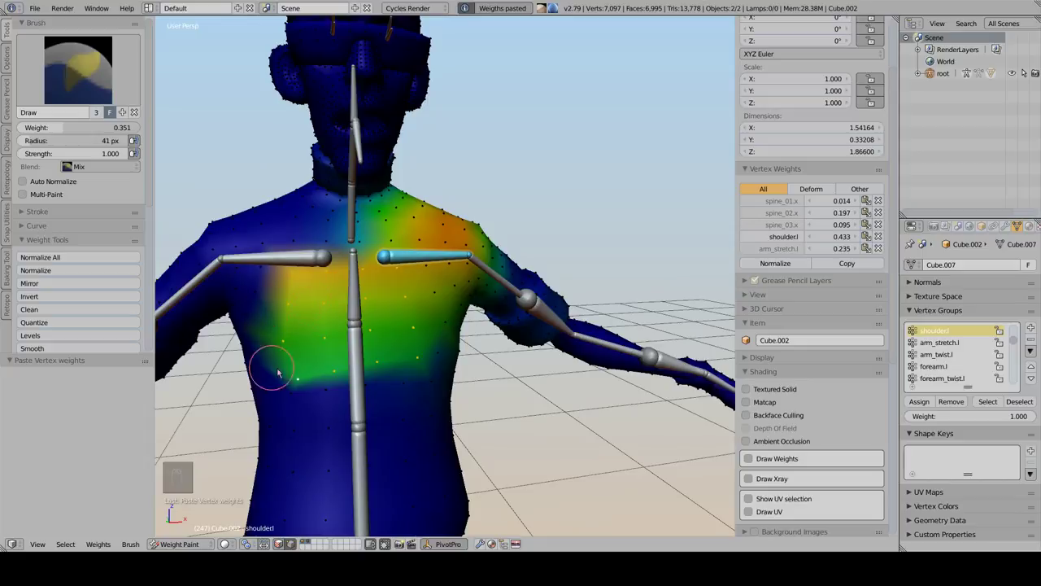
middle_drag(363, 314, 384, 301)
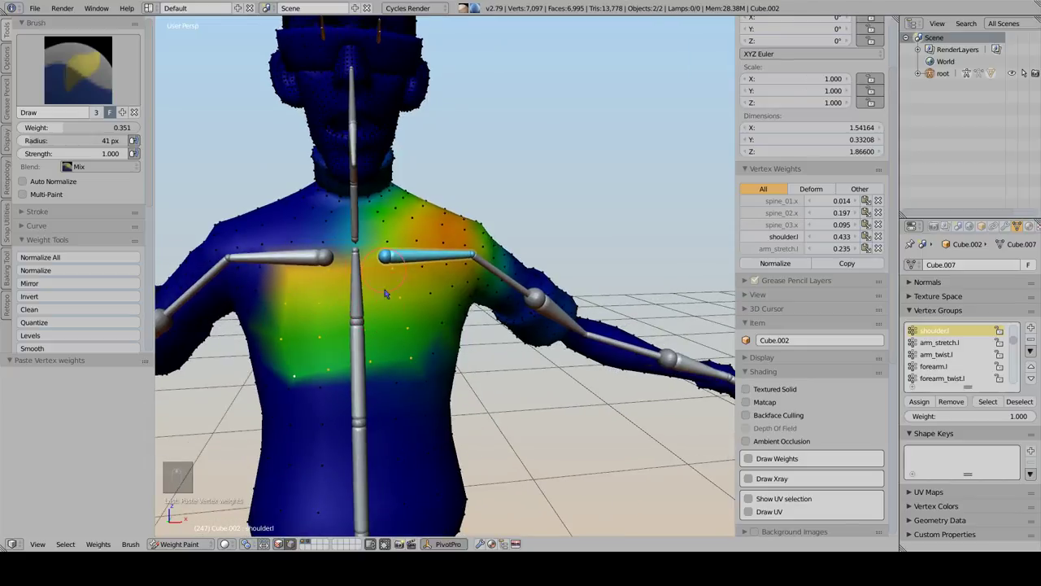
Undo the weights pasted across the chest and beside the spine, along with the vertex selections made for them
key(ctrl+z)
key(ctrl+z)
key(ctrl+z)
key(ctrl+z)
key(ctrl+z)
key(ctrl+z)
key(ctrl+z)
key(ctrl+z)
key(ctrl+z)
key(ctrl+z)
key(ctrl+z)
key(ctrl+z)
key(ctrl+z)
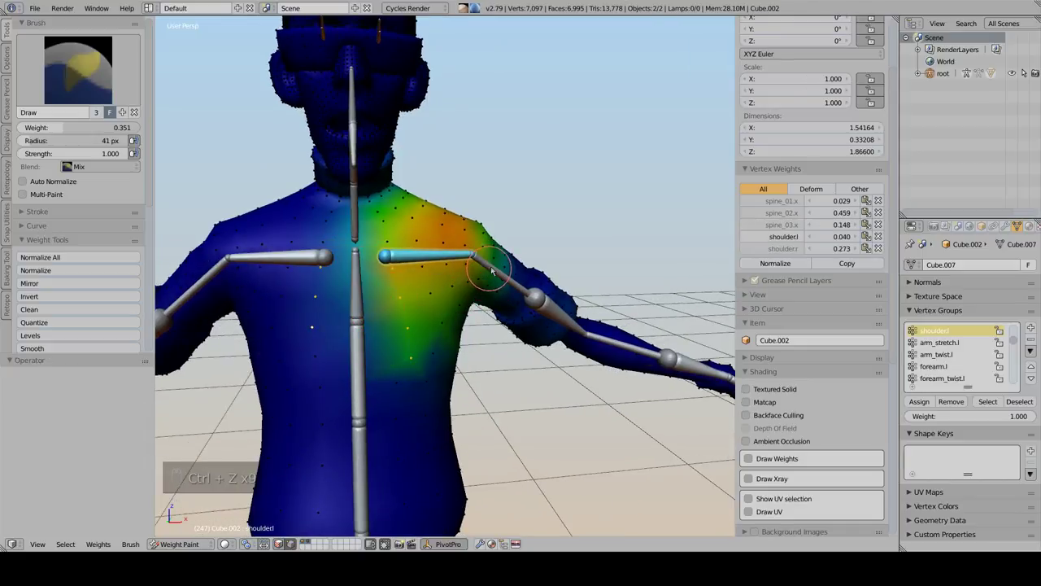
key(ctrl+z)
key(ctrl+z)
key(ctrl+z)
key(ctrl+z)
key(ctrl+z)
Select a chest vertex below the shoulder.l bone and make spine_03.x the active vertex group from its weights
key(ctrl+x)
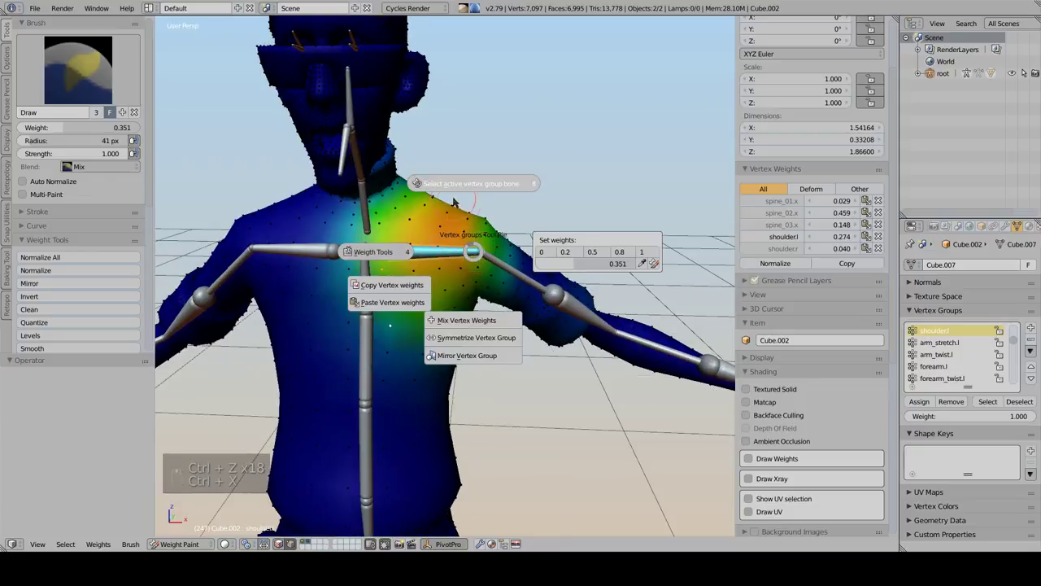
right_click(486, 241)
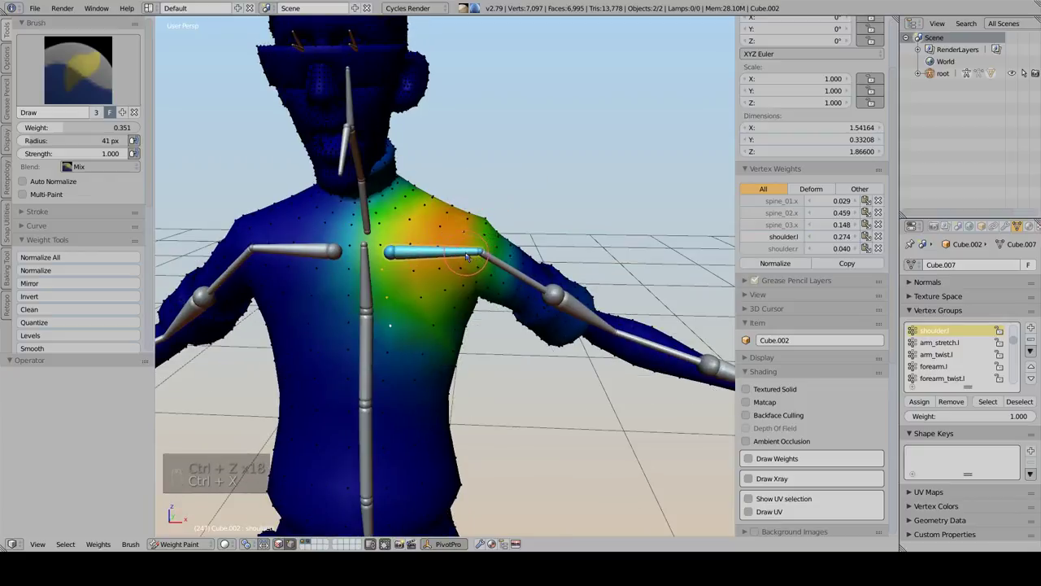
middle_drag(474, 262, 452, 285)
right_click(415, 326)
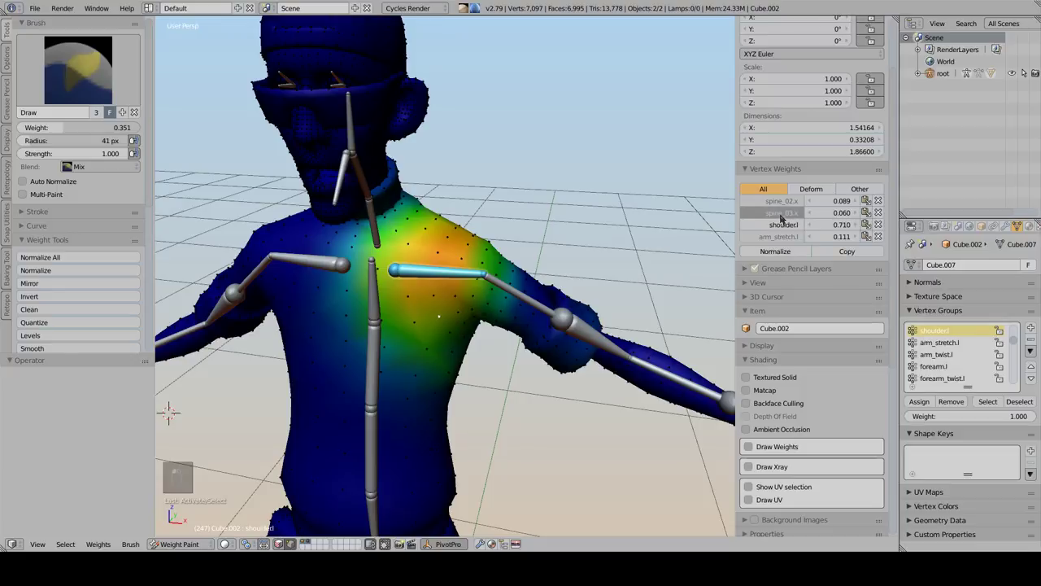
click(779, 212)
middle_drag(715, 218, 452, 314)
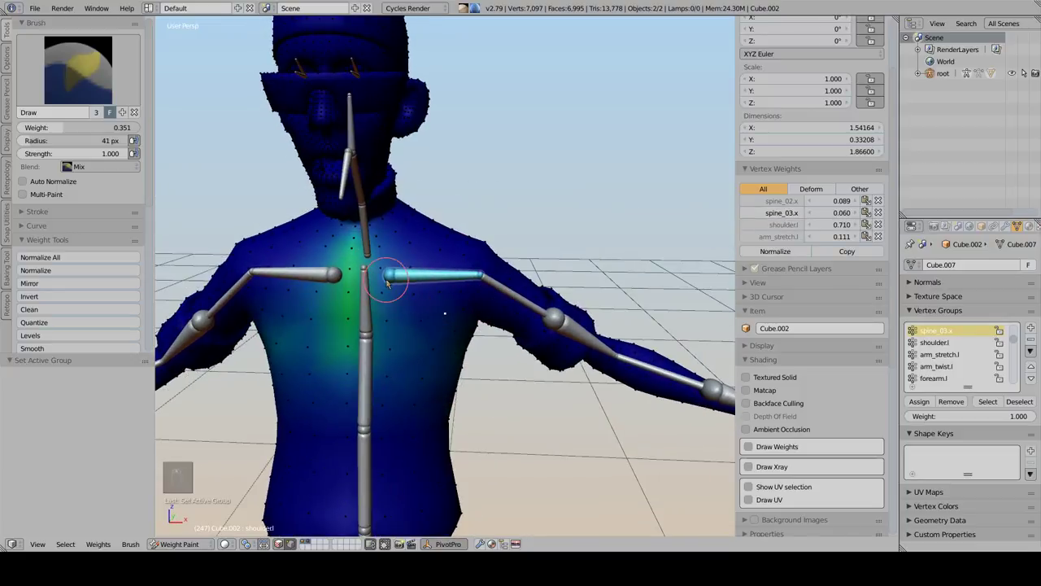
Select the bone that belongs to the active spine_03.x vertex group
mouse_move(395, 279)
middle_down()
mouse_move(366, 278)
mouse_move(348, 244)
middle_up()
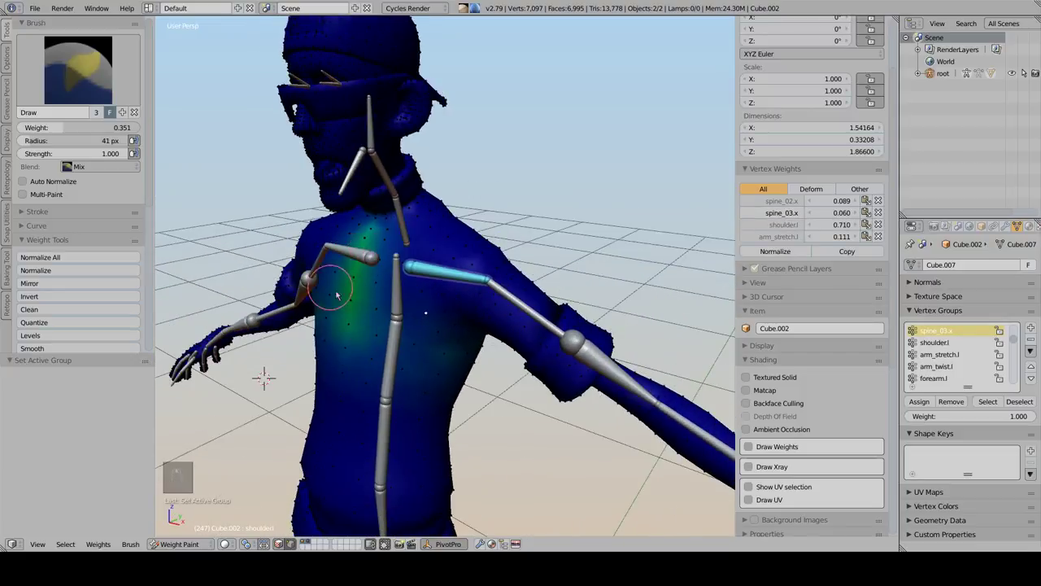
mouse_move(337, 285)
middle_down()
mouse_move(348, 263)
mouse_move(351, 319)
mouse_move(349, 274)
middle_up()
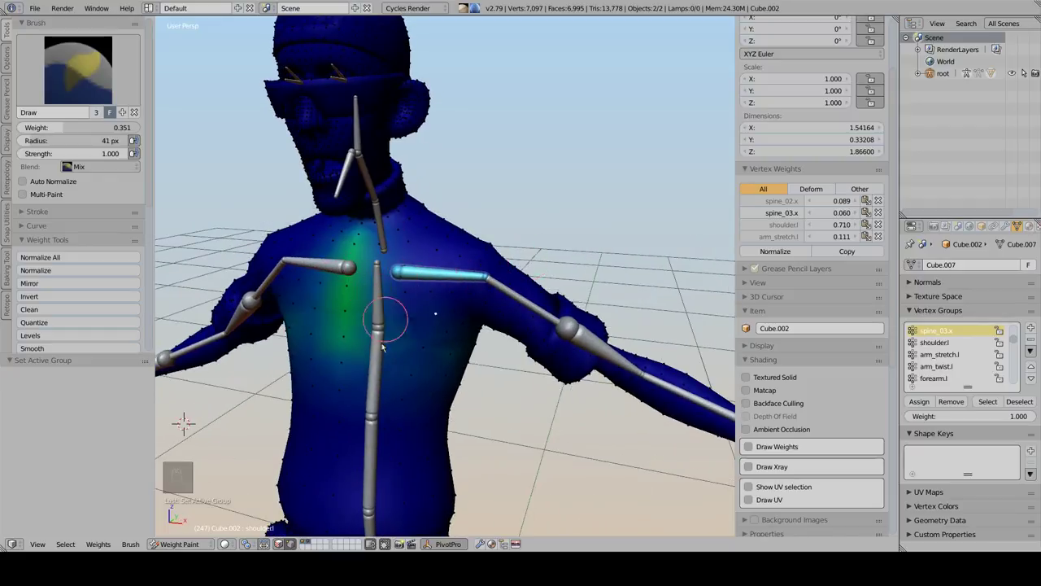
middle_drag(325, 284, 514, 254)
key(ctrl+x)
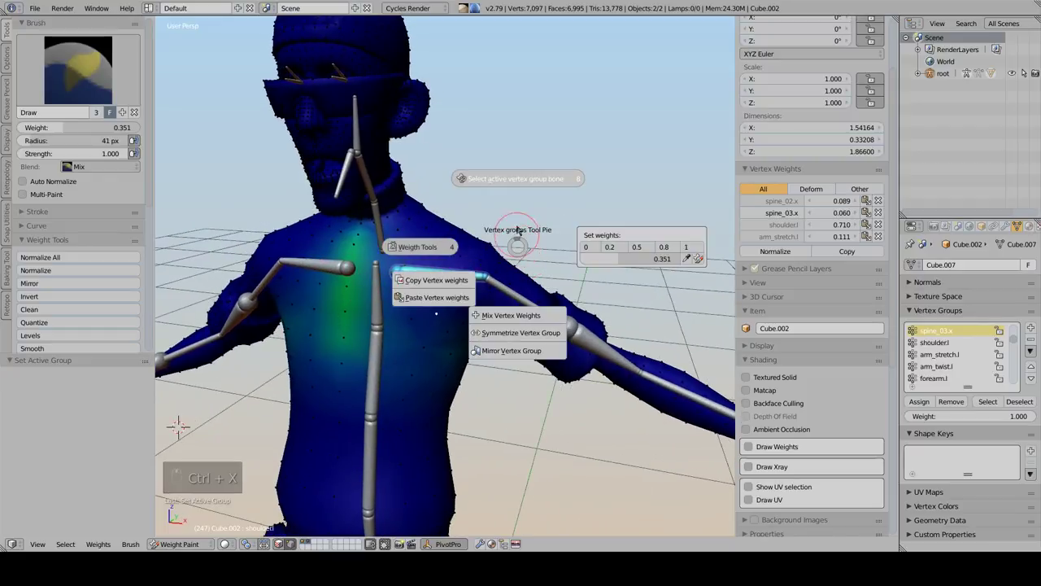
click(530, 184)
Test-rotate the spine_03.x bone to check how it moves the mesh, and cancel the rotation
middle_drag(358, 292, 371, 298)
key(r)
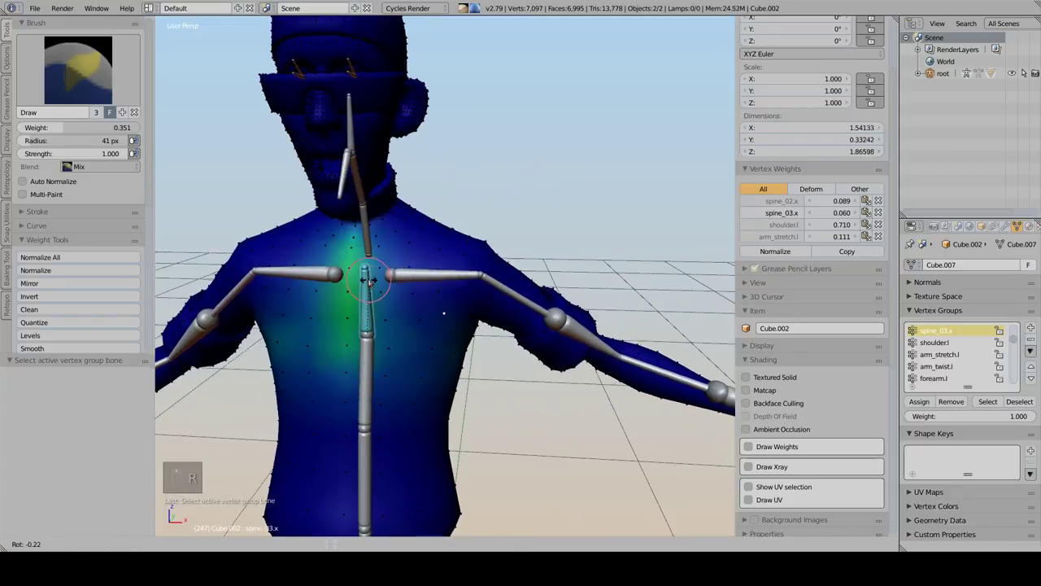
click(384, 279)
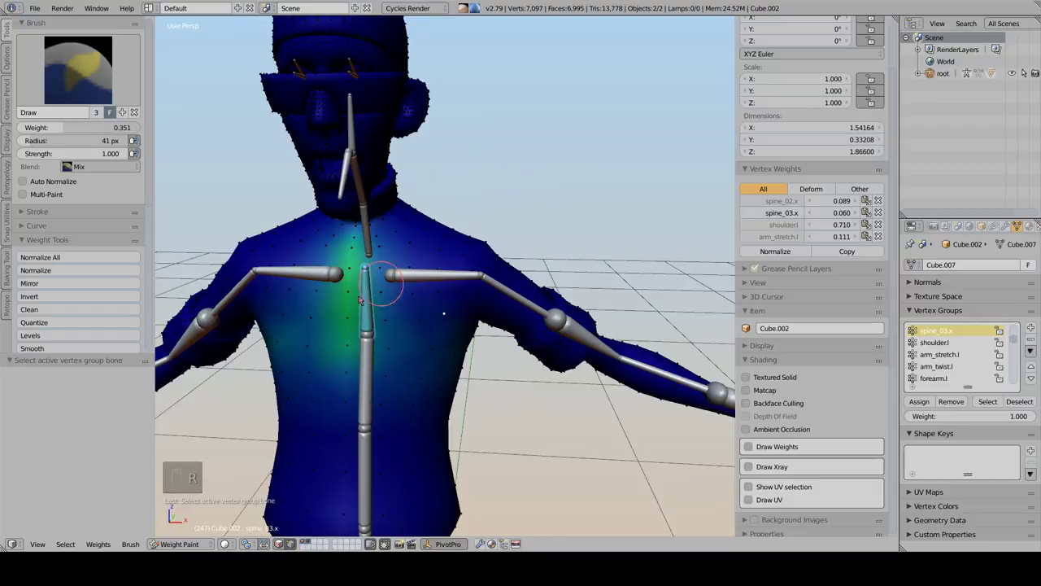
key(r)
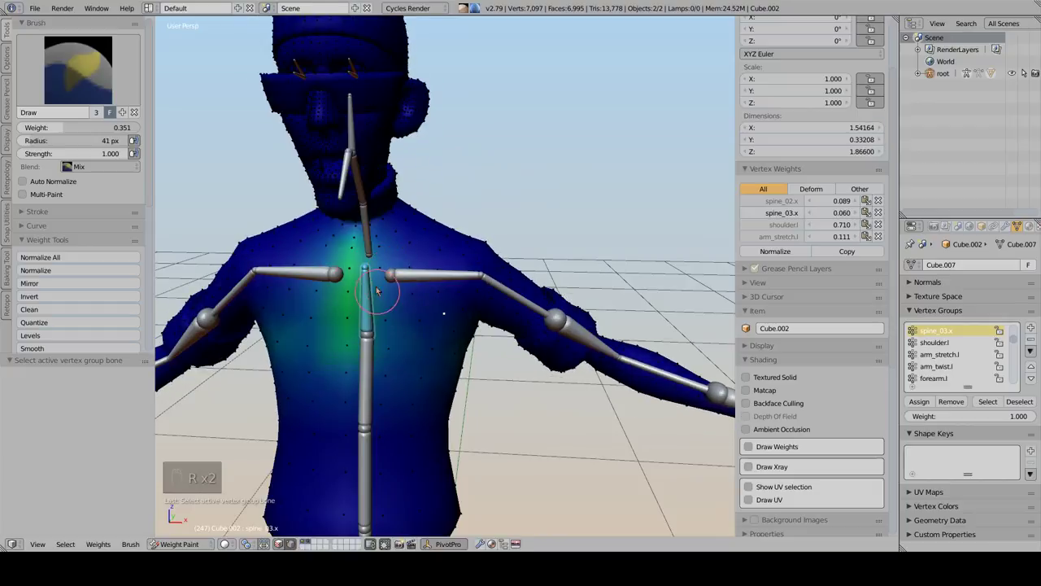
key(r)
right_click(402, 294)
Clear the vertex selection and loop-select vertices along the character's left forearm
scroll(413, 312, down, 4)
mouse_move(402, 294)
middle_down()
mouse_move(413, 311)
mouse_move(409, 304)
middle_up()
key(a)
right_click(442, 290)
middle_drag(499, 318, 530, 330)
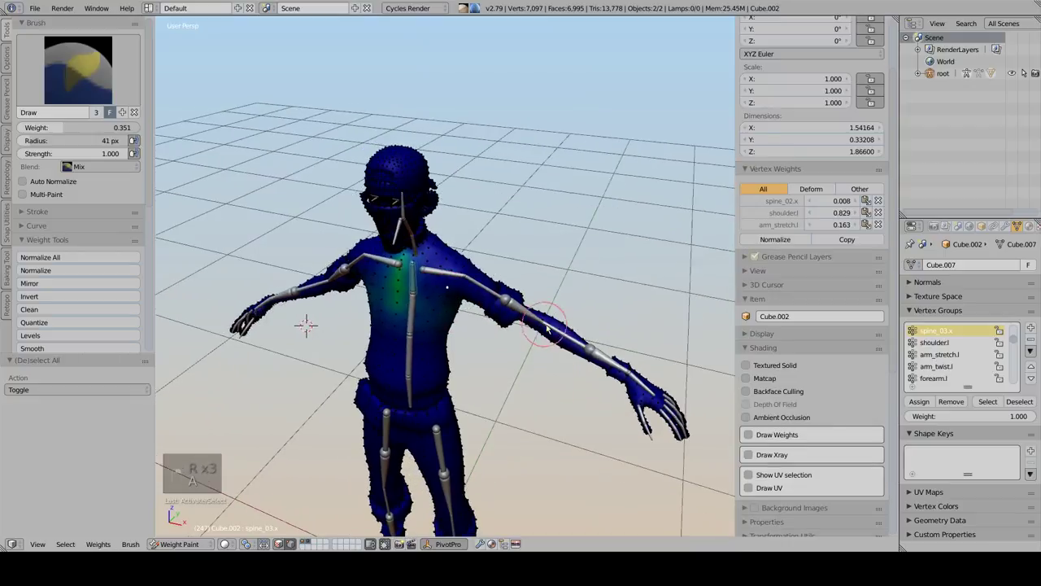
alt+right_click(598, 363)
Review the available weight tools for normalizing, leveling, smoothing, cleaning and limiting vertex weights
key(ctrl+x)
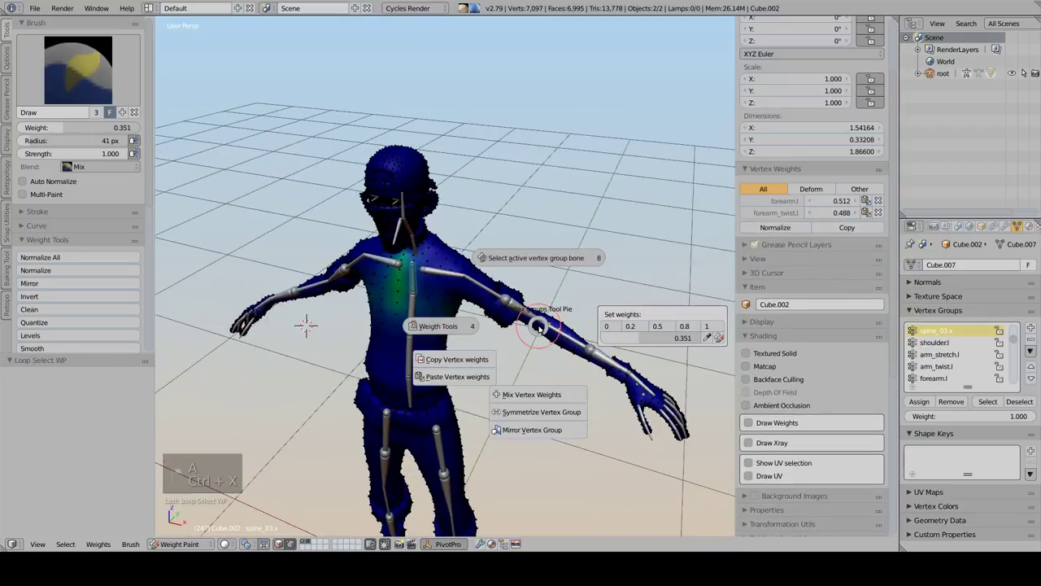
click(446, 327)
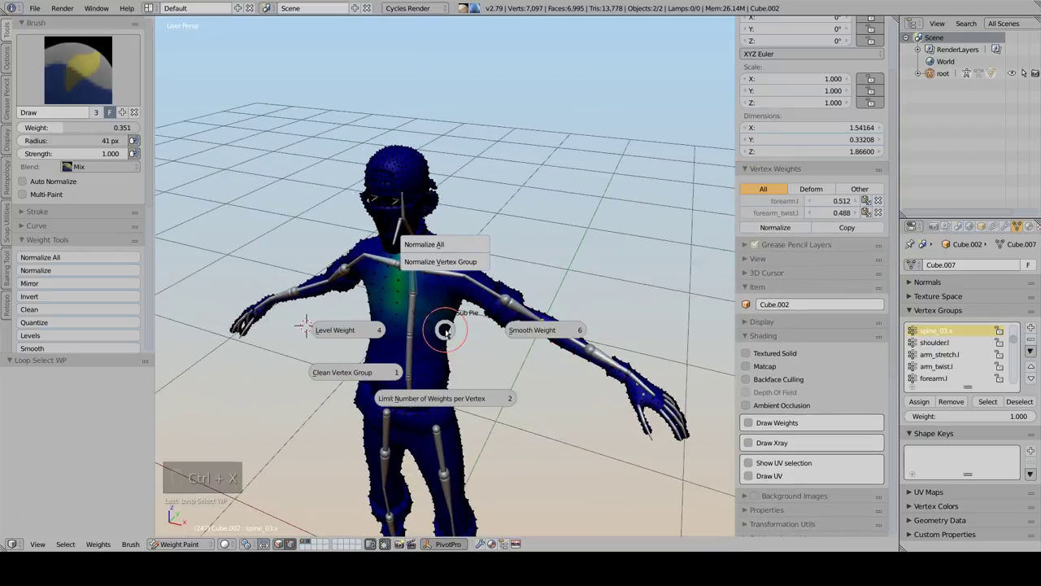
right_click(439, 339)
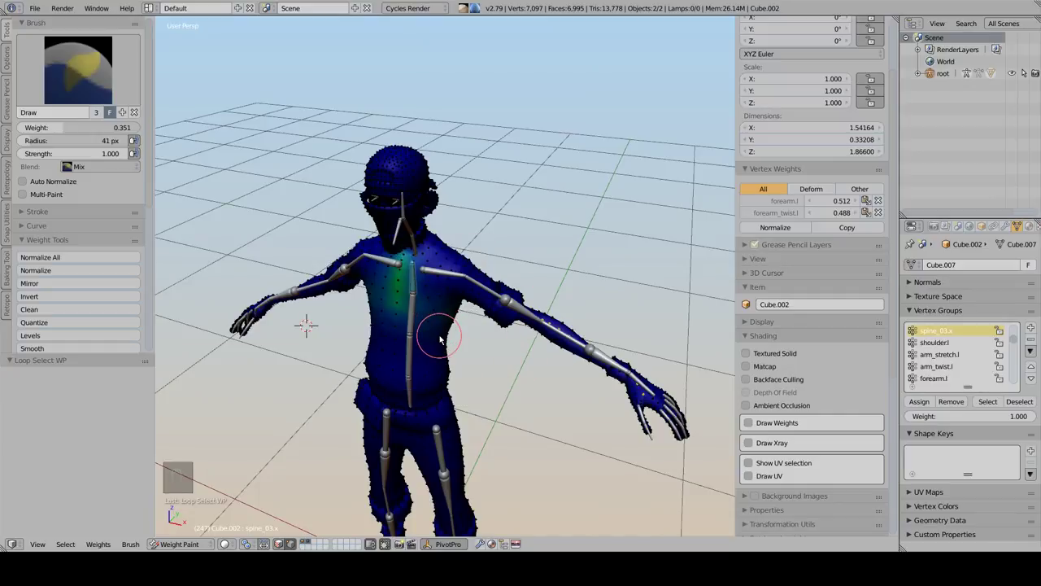
scroll(96, 212, down, 4)
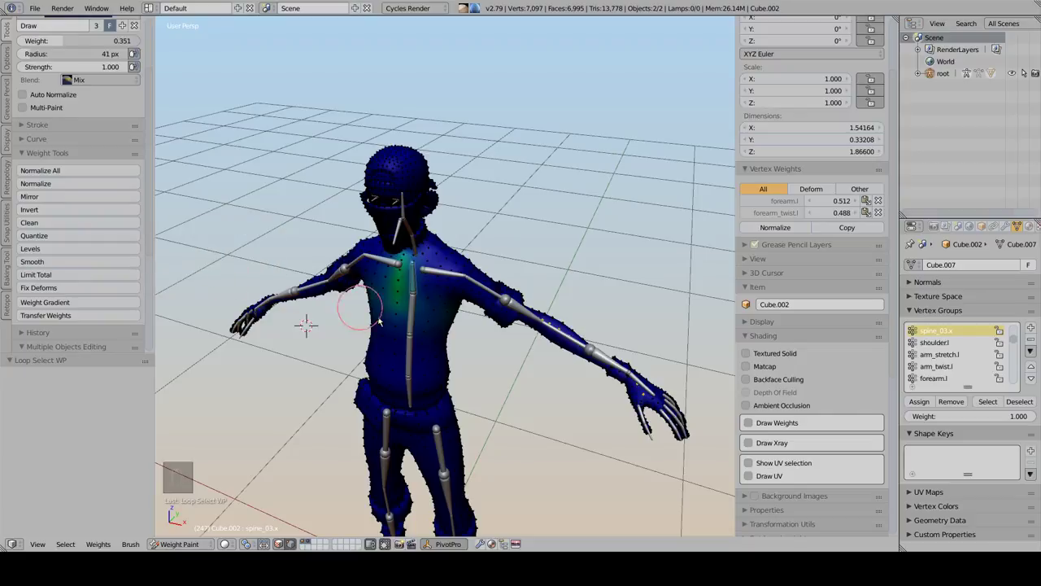
middle_drag(433, 340, 484, 299)
scroll(464, 304, up, 2)
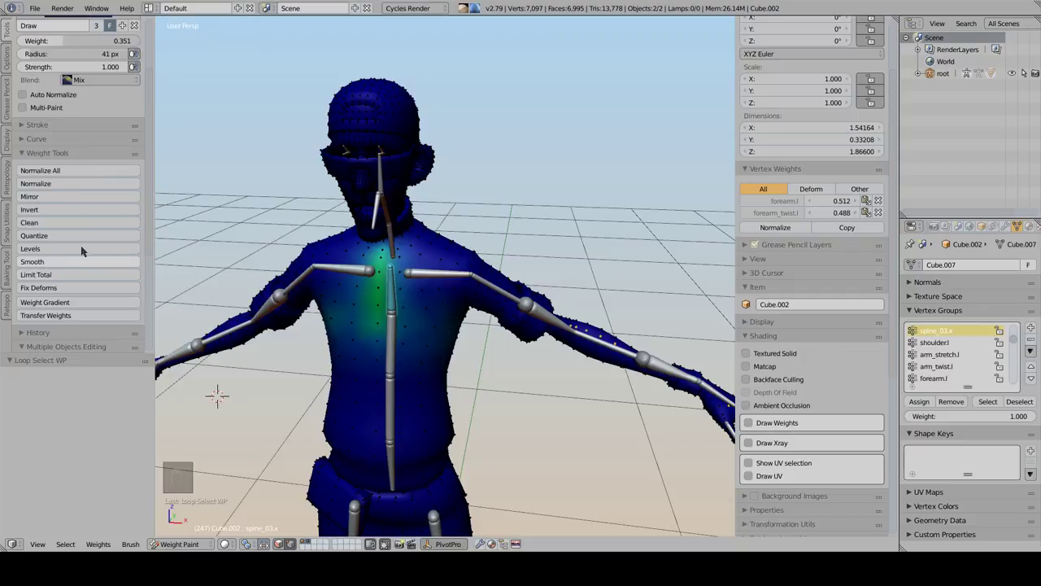
middle_drag(429, 279, 442, 281)
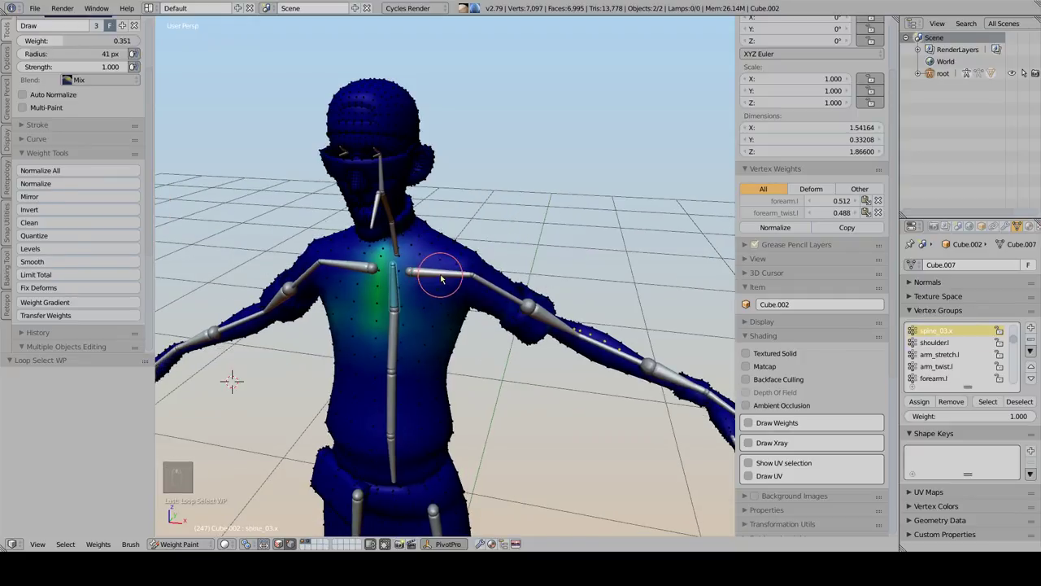
Make the forearm_twist.l bone active and show the mesh in wireframe around the forearm
right_click(441, 277)
middle_drag(546, 304, 407, 248)
scroll(439, 275, up, 2)
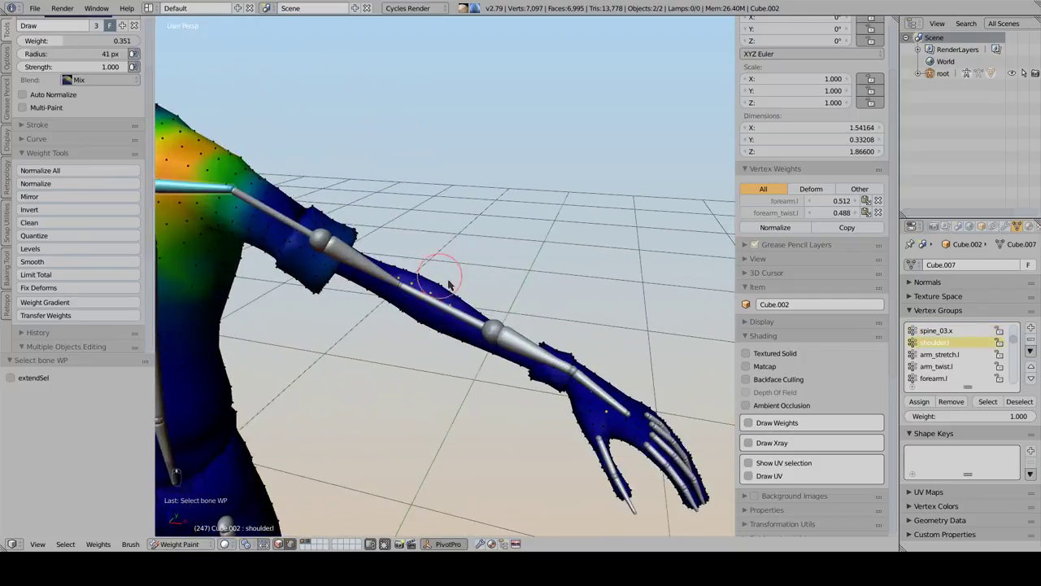
right_click(491, 328)
middle_drag(490, 328, 529, 328)
key(z)
scroll(527, 326, up, 4)
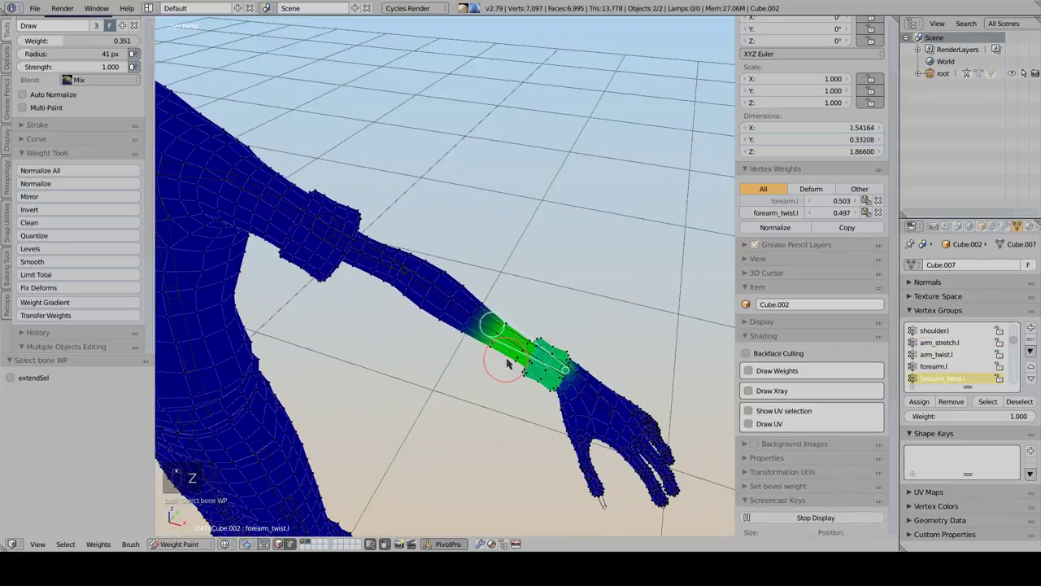
Loop-select vertices around the left forearm near the wrist and try a trackball rotation of the hand.l bone
scroll(507, 364, up, 2)
alt+right_click(540, 379)
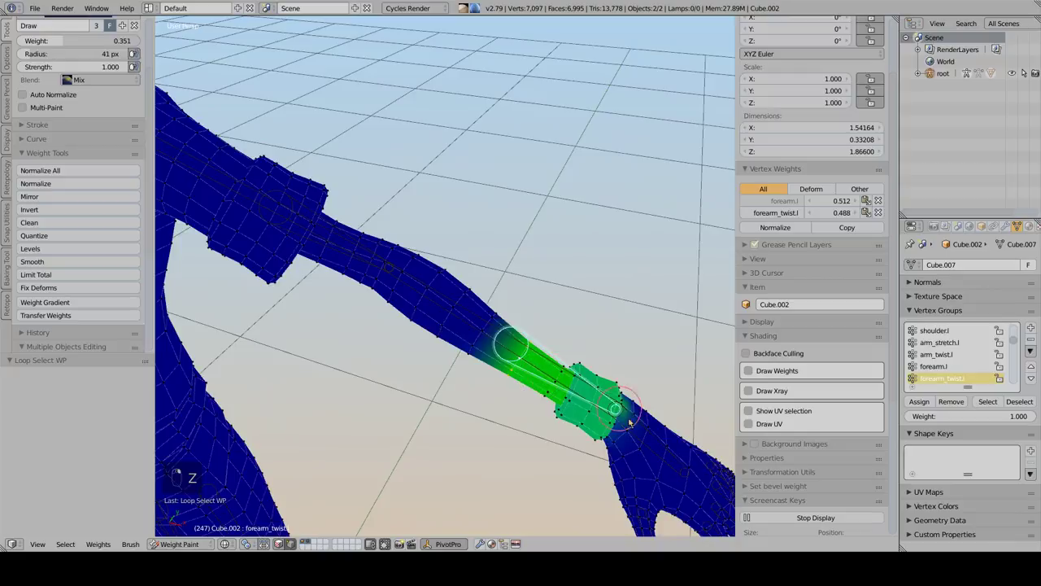
right_click(650, 442)
shift+middle_drag(652, 432, 610, 401)
key(r)
key(r)
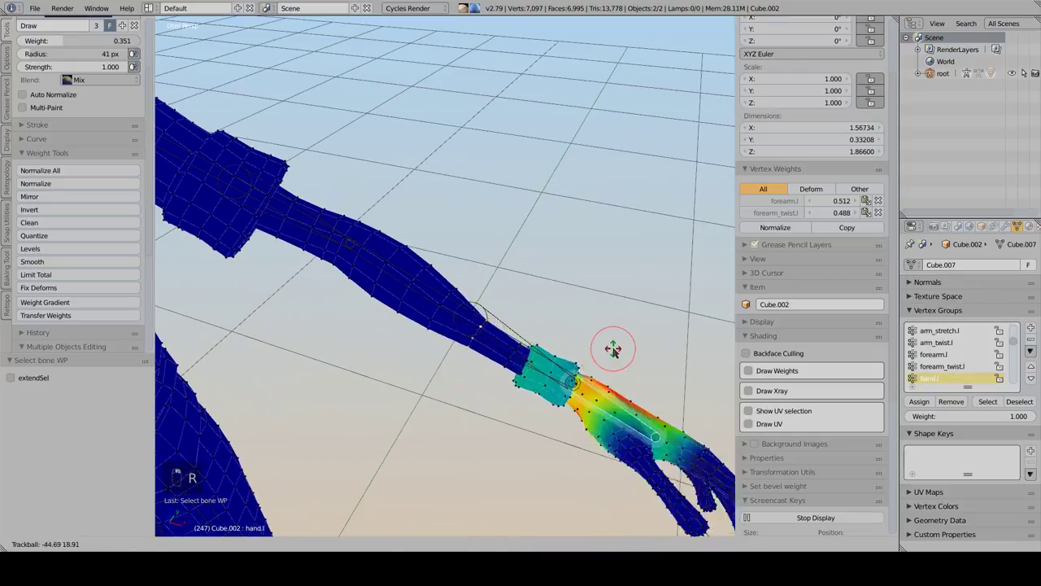
right_click(600, 378)
Trackball-rotate the hand.l bone by about 25.2° and -17.8°, checking the pose in solid shading
key(z)
key(r)
key(r)
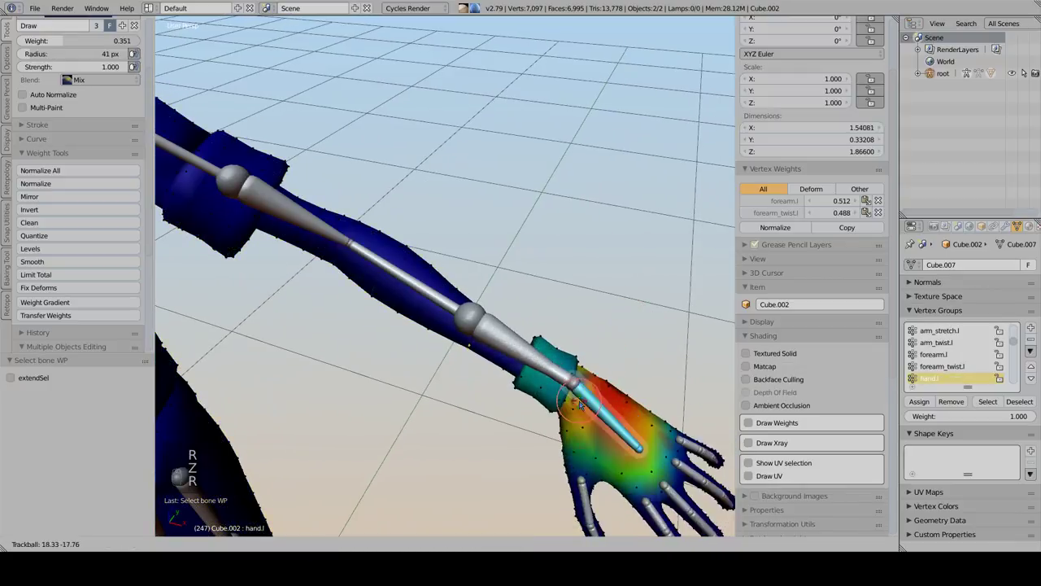
click(581, 413)
key(z)
Try a stronger trackball rotation of the hand.l bone, about -88.8° and 75.1°, and undo it
middle_drag(558, 447, 554, 431)
key(r)
key(r)
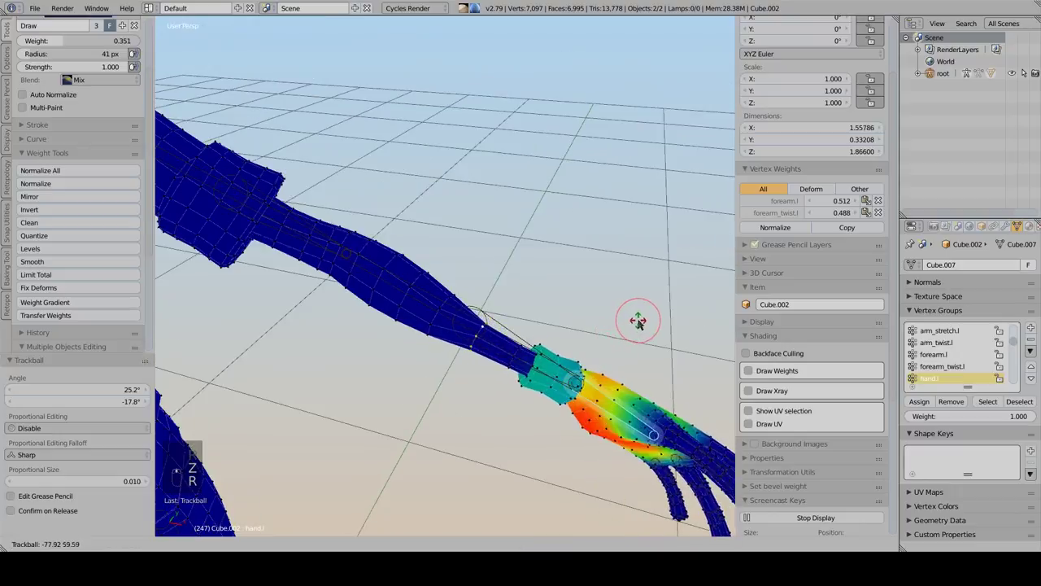
click(656, 308)
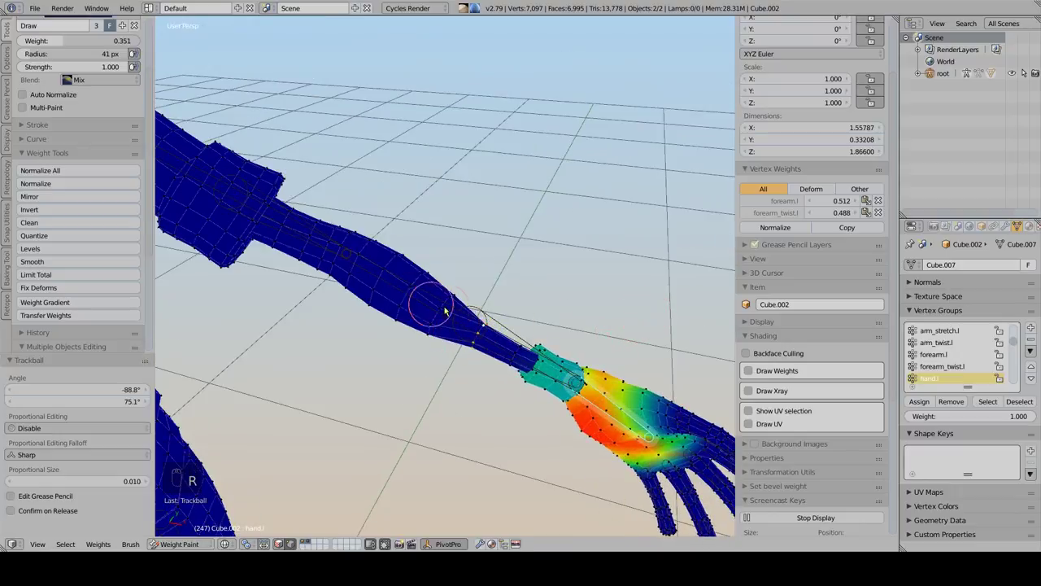
key(ctrl+z)
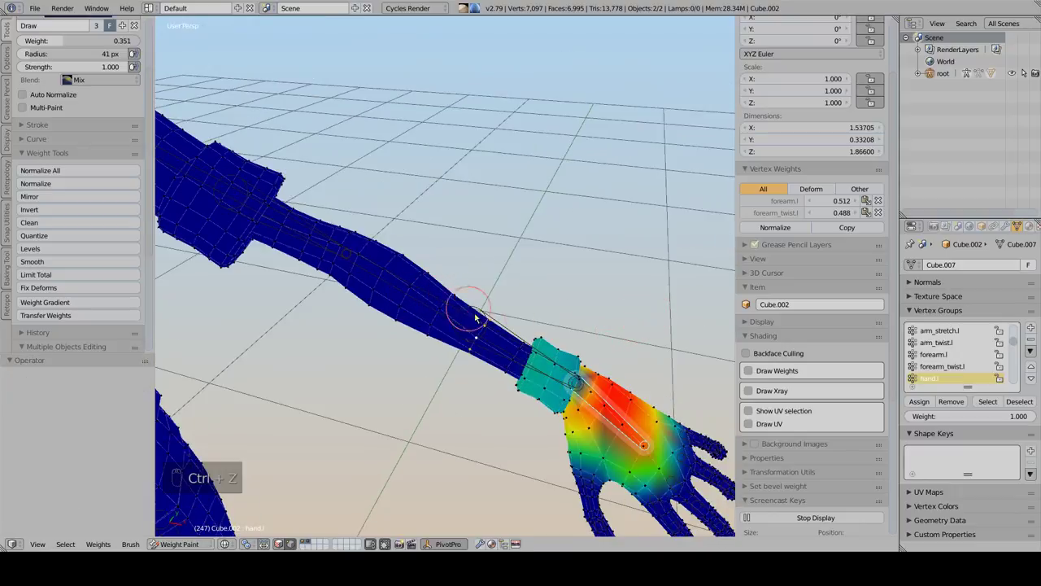
Trackball-rotate the hand.l bone again to twist the left wrist
key(r)
key(r)
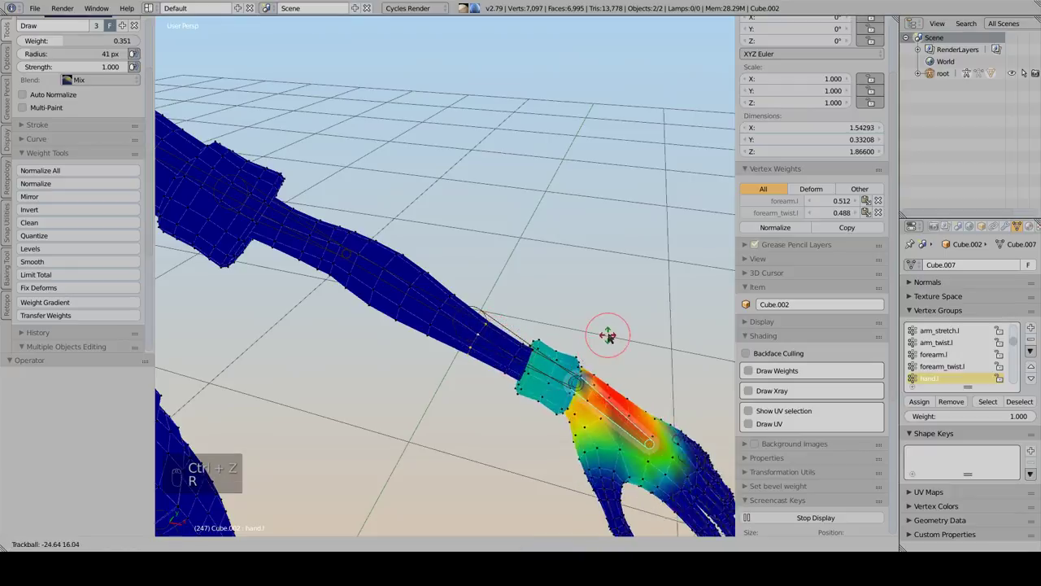
click(627, 310)
Make the forearm_twist.l bone active, loop-select vertices around the left forearm and grow the selection twice
right_click(513, 337)
alt+right_click(514, 363)
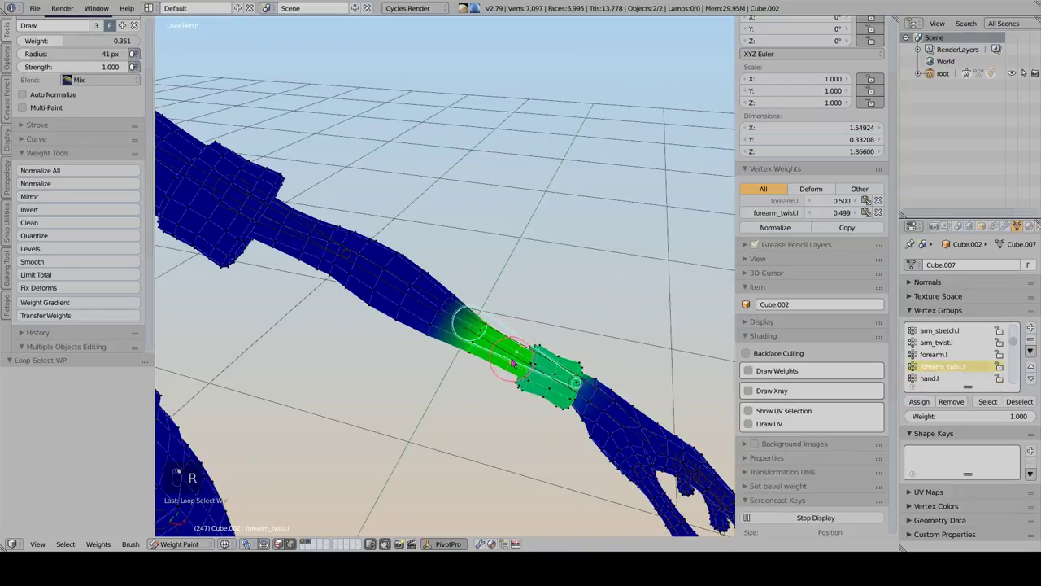
alt+right_click(440, 320)
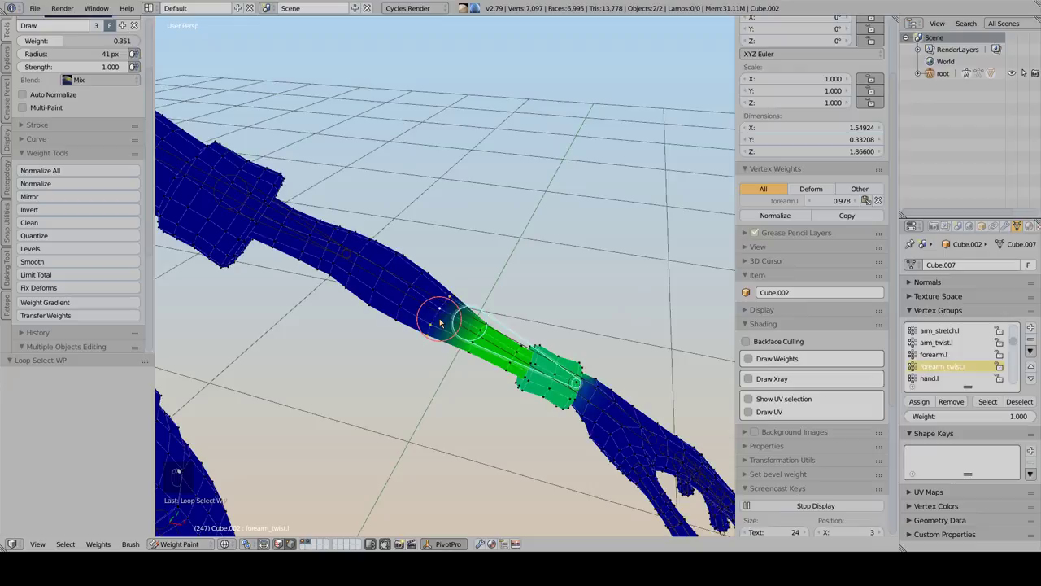
right_click(478, 340)
key(ctrl+KP_Add)
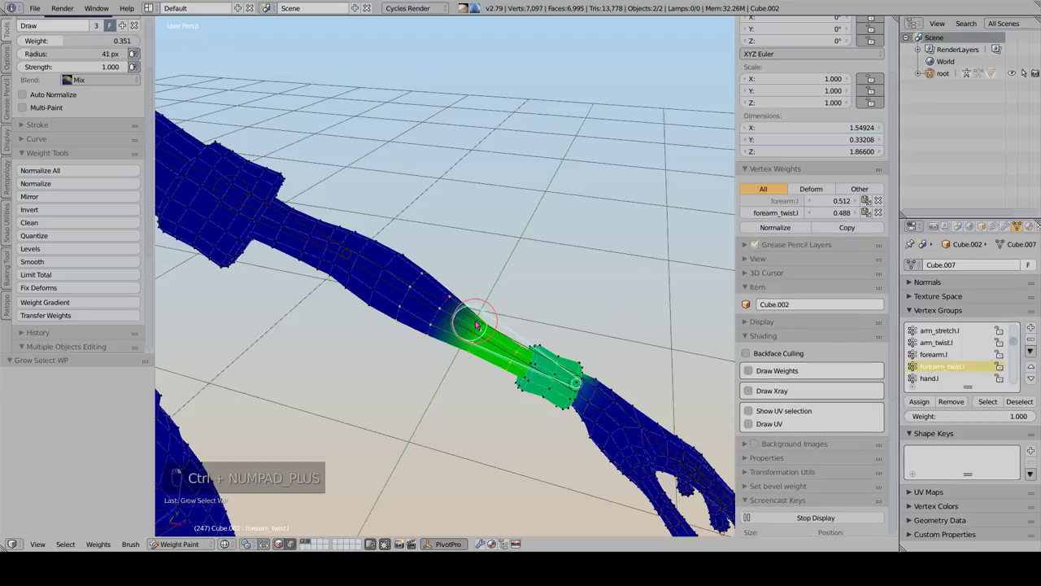
middle_drag(417, 298, 429, 303)
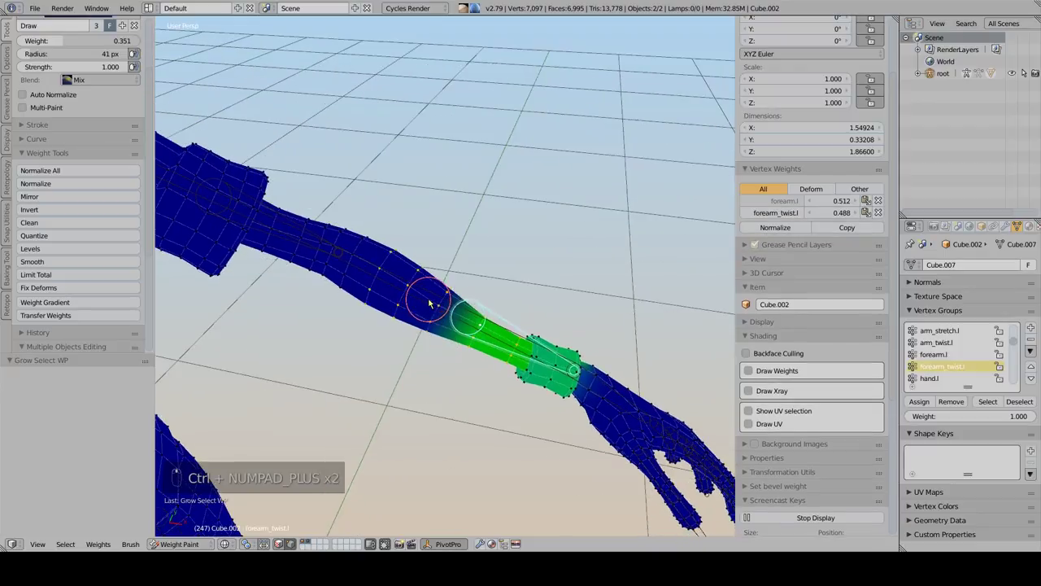
Start Smooth Weight on the selected forearm vertices for the active forearm_twist.l group with Repeat set to 3
scroll(487, 279, down, 2)
middle_drag(487, 279, 566, 267)
scroll(567, 267, up, 1)
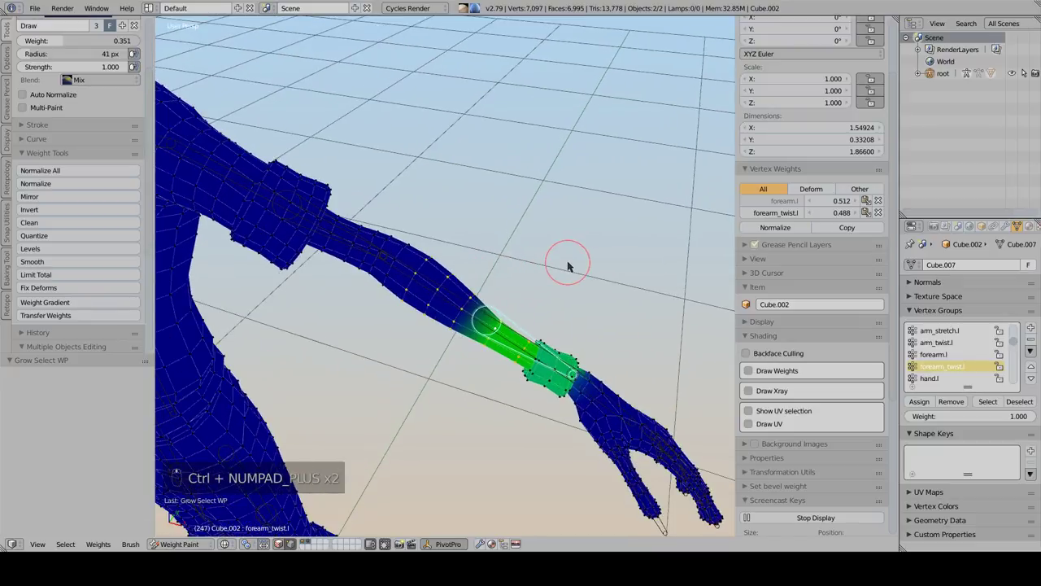
key(ctrl+x)
click(470, 266)
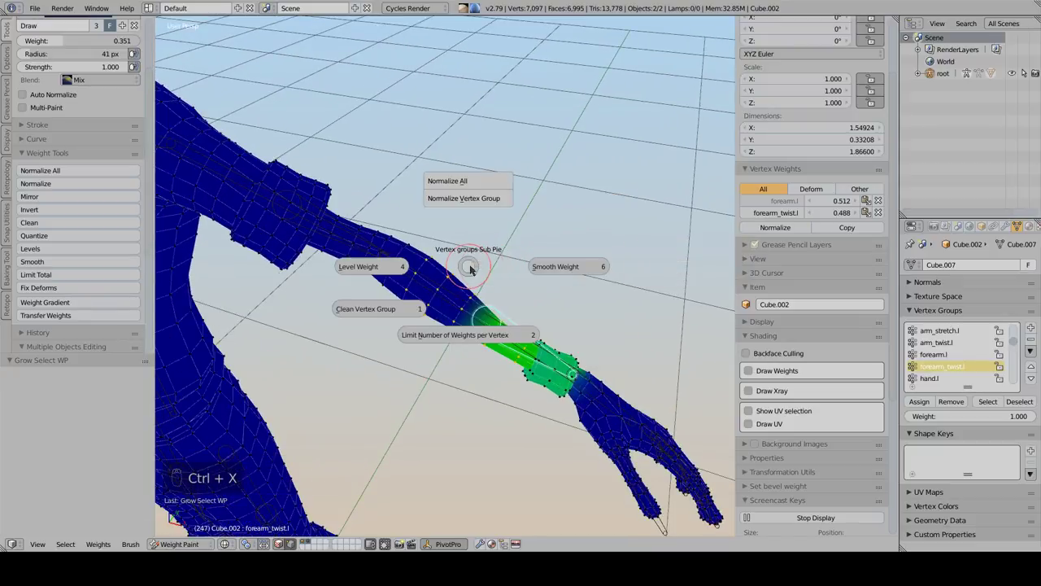
click(563, 270)
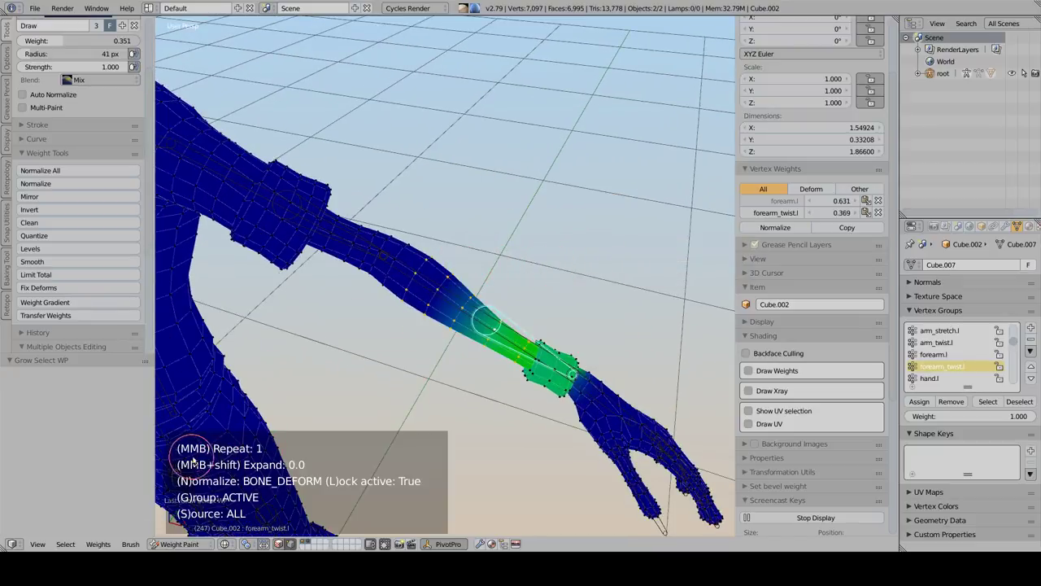
scroll(297, 390, up, 2)
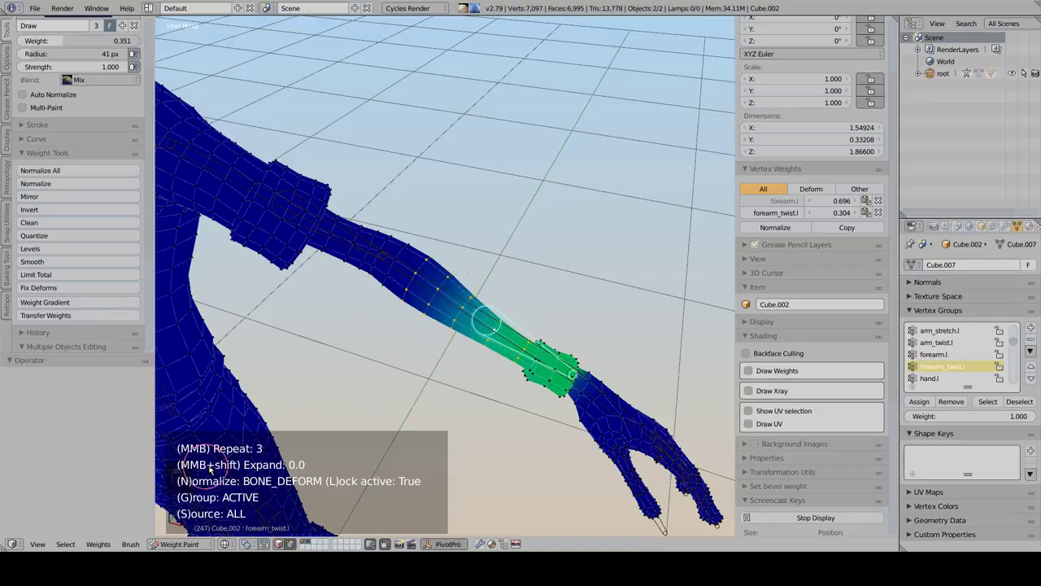
Try negative and positive Expand values for the smoothing, settle on 0.7, and apply it with Group set to ALL
shift+scroll(312, 391, up, 2)
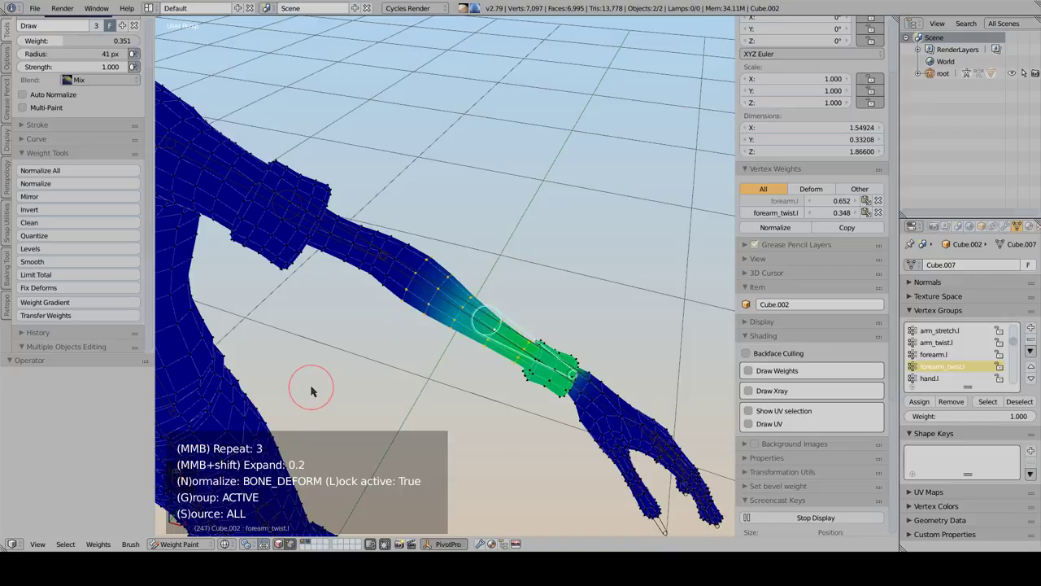
shift+scroll(311, 391, up, 4)
shift+scroll(312, 397, down, 2)
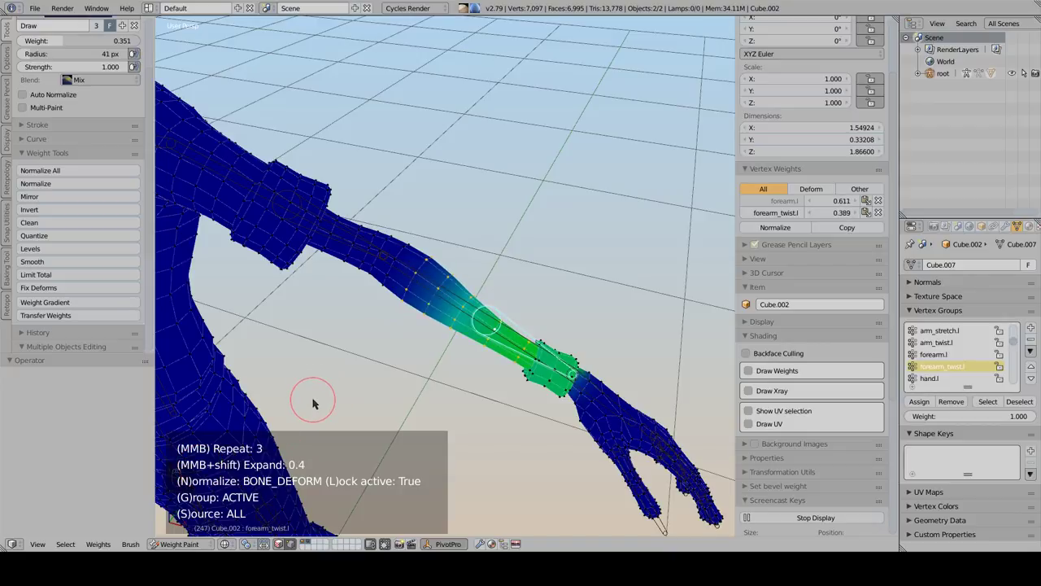
shift+scroll(318, 384, down, 2)
shift+scroll(318, 383, up, 4)
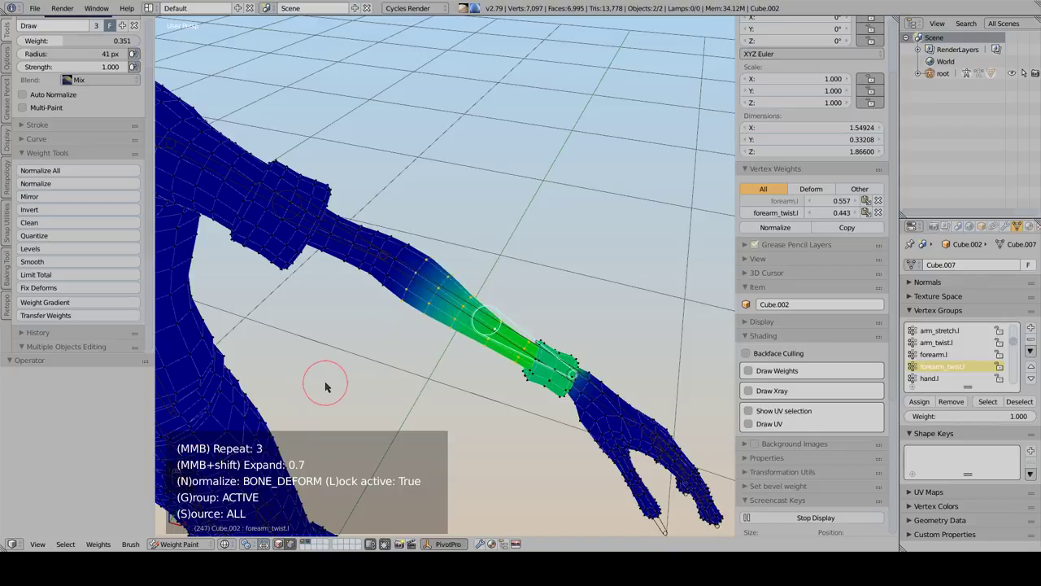
shift+scroll(322, 386, down, 7)
shift+scroll(329, 396, down, 6)
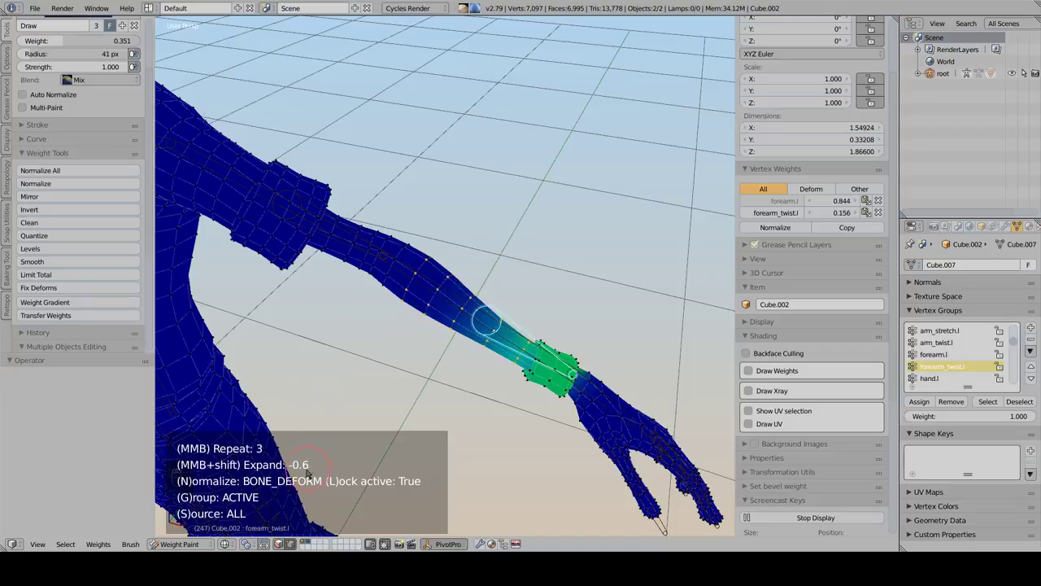
shift+scroll(345, 386, down, 3)
shift+scroll(349, 377, up, 15)
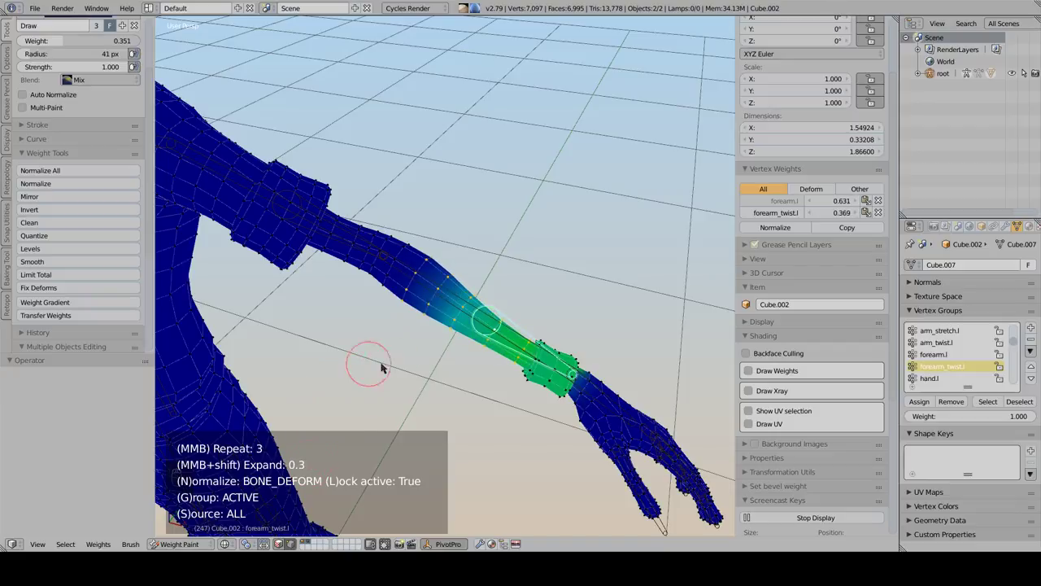
shift+scroll(427, 348, up, 3)
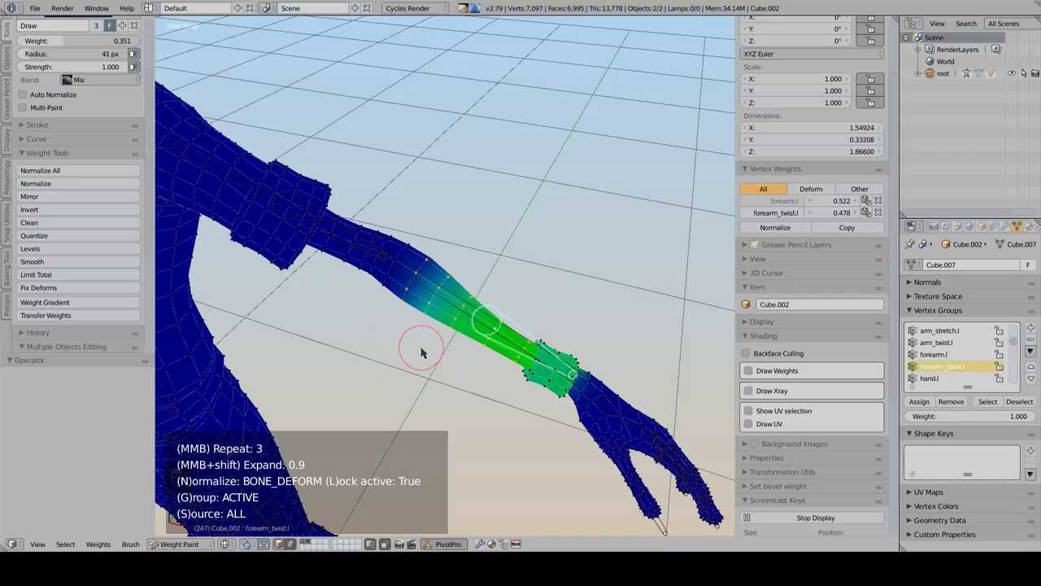
shift+scroll(386, 355, down, 1)
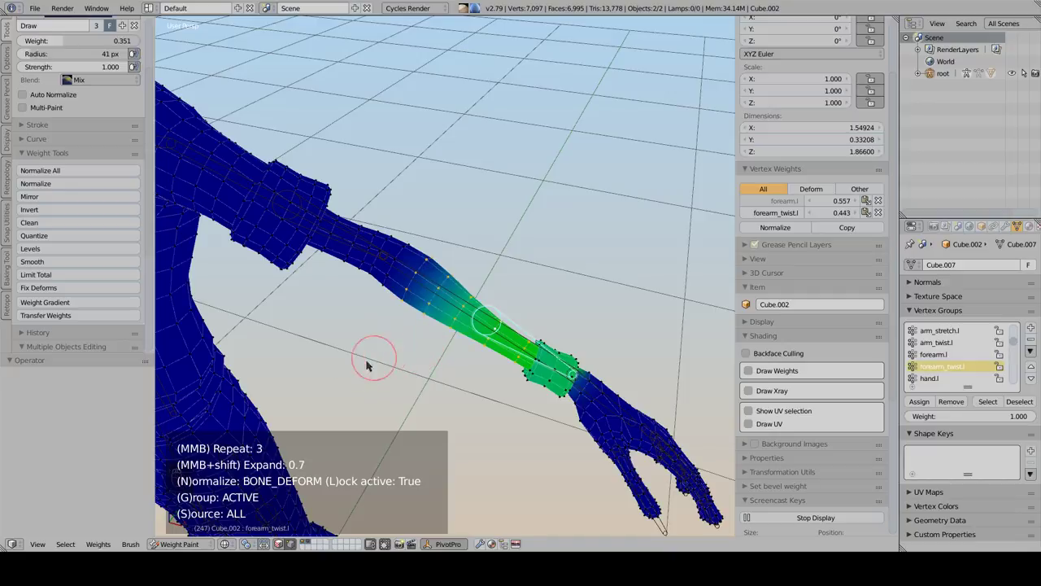
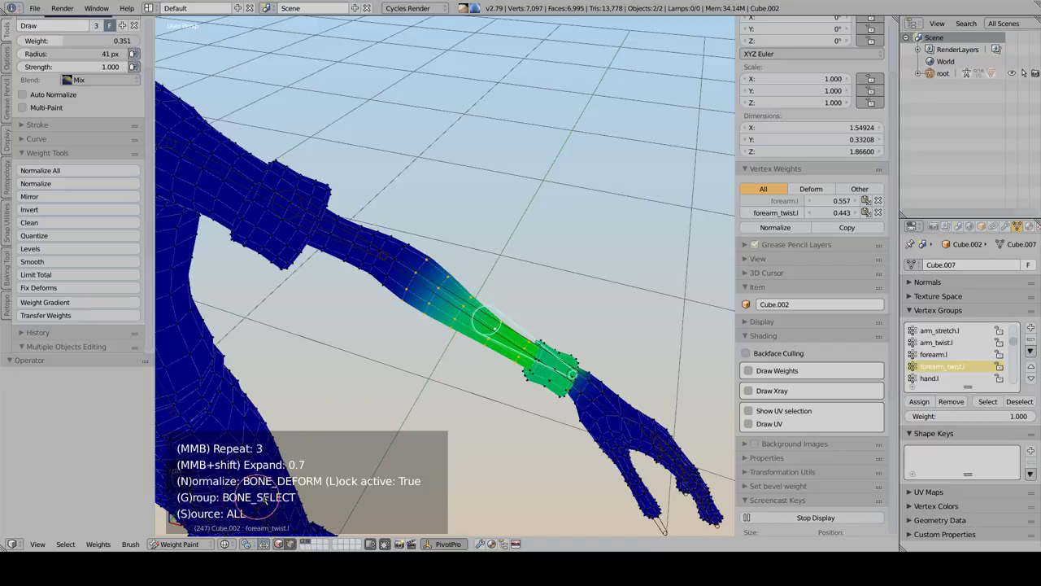
key(g)
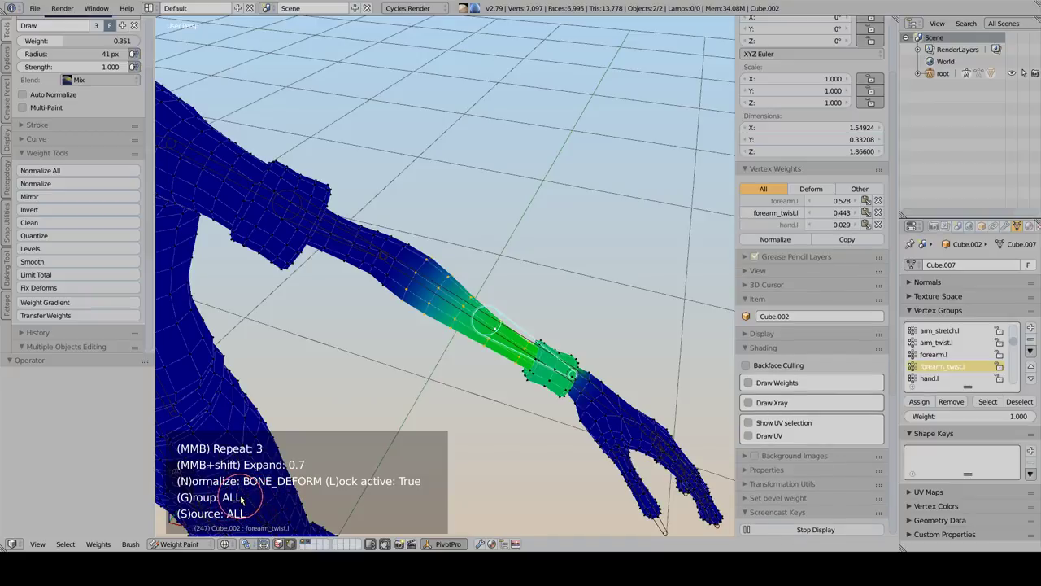
click(419, 328)
Make the forearm_twist.r bone active and examine its weights on the character's right forearm
middle_drag(418, 328, 470, 323)
scroll(470, 324, down, 7)
middle_drag(365, 331, 341, 366)
scroll(439, 312, up, 1)
right_click(331, 364)
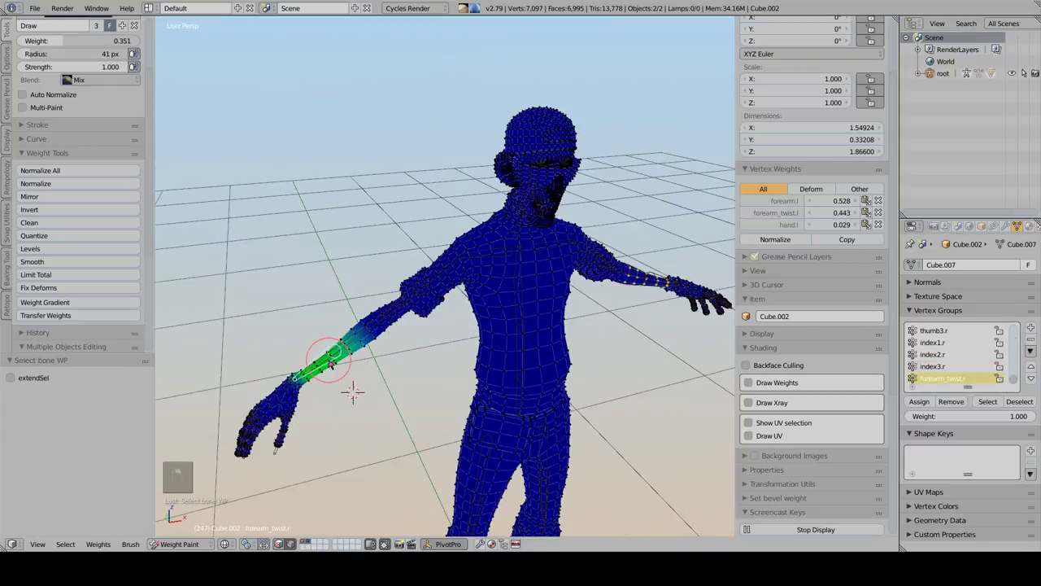
scroll(313, 380, up, 4)
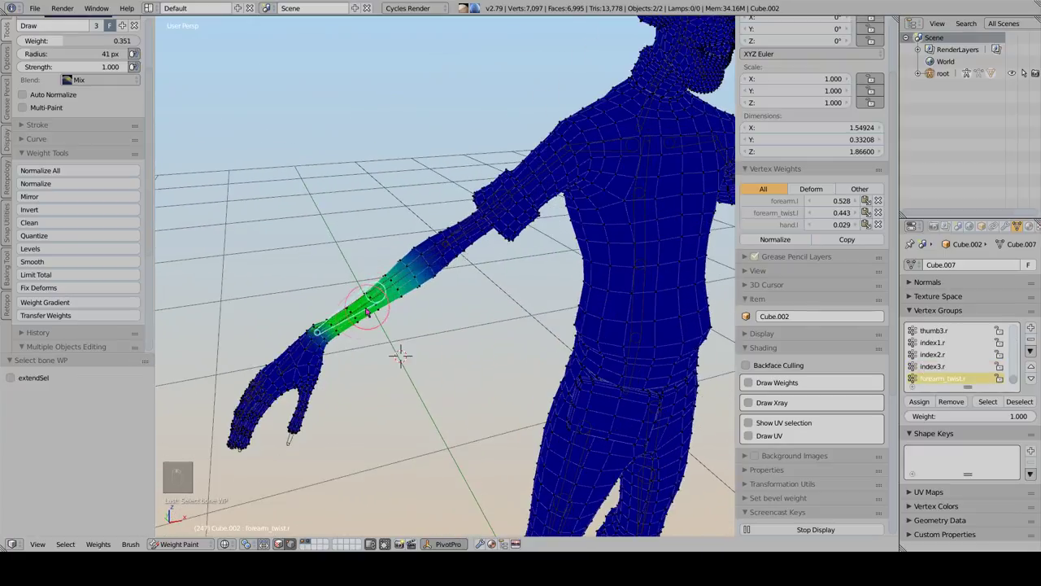
drag(367, 312, 404, 274)
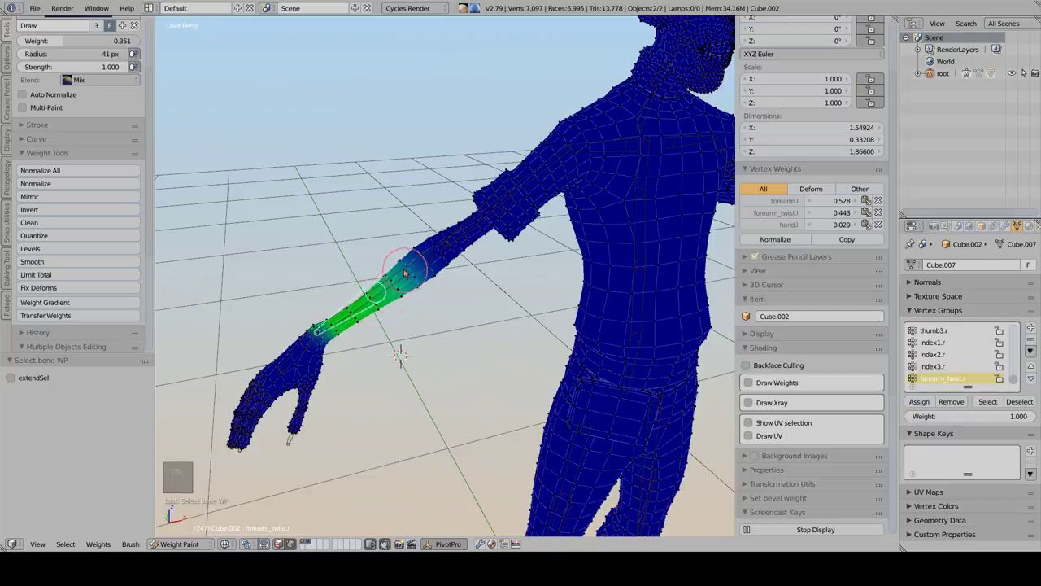
Trackball-rotate the hand.r bone by about -51° and -35°, and again by about 12.6° and 4.01°
right_click(309, 364)
key(r)
key(r)
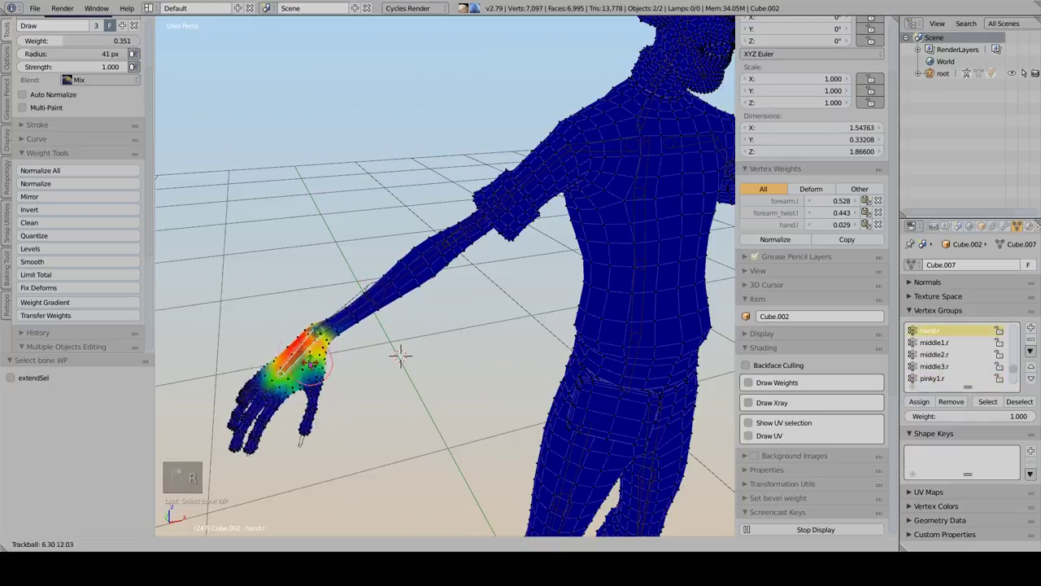
click(265, 311)
key(z)
scroll(325, 330, up, 2)
key(z)
key(r)
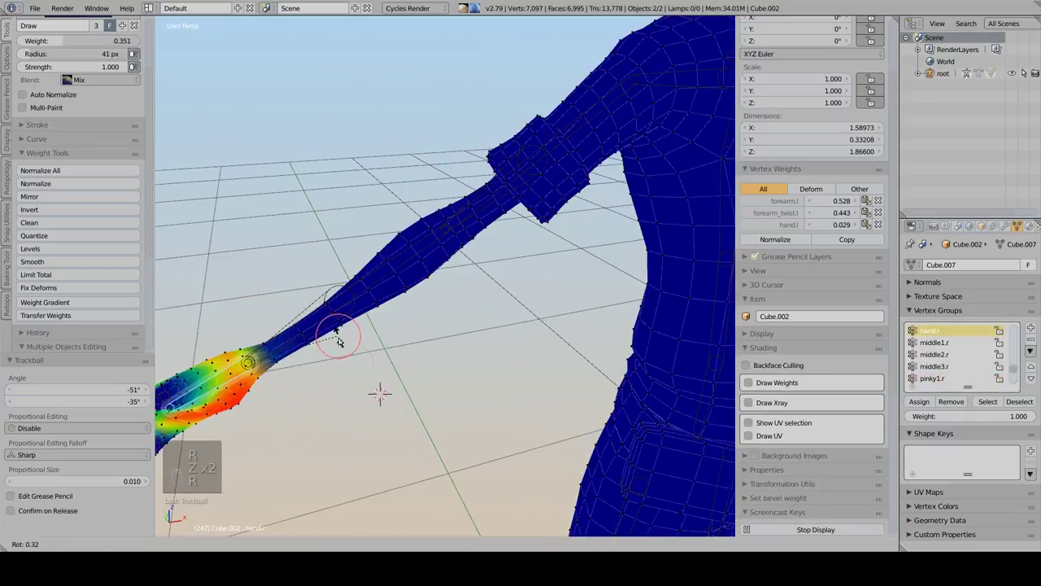
click(342, 342)
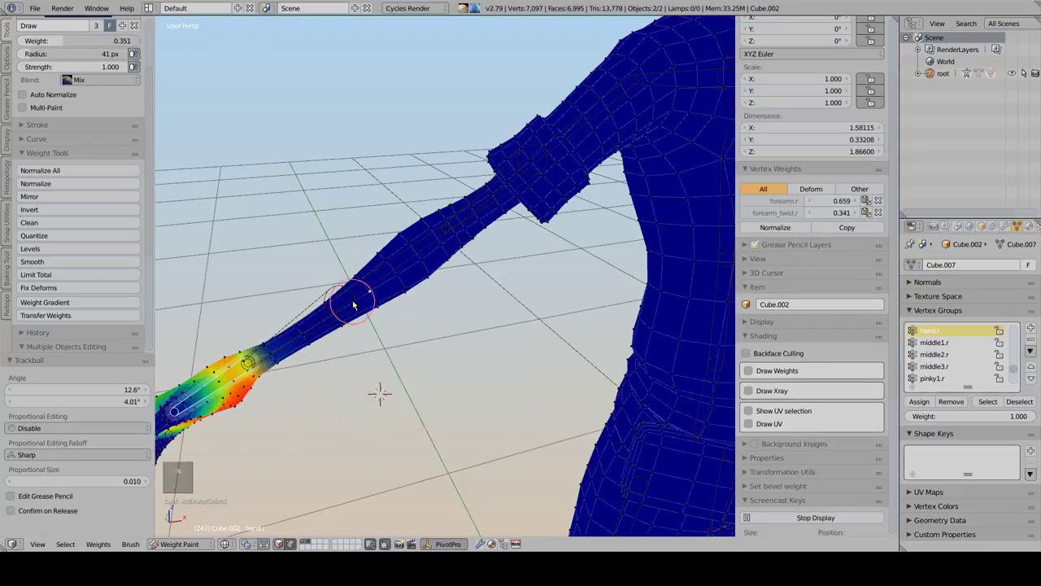
Select a vertex on the character's left forearm and make the forearm_twist.l bone active
scroll(353, 302, down, 3)
middle_drag(350, 314, 323, 304)
scroll(323, 304, up, 2)
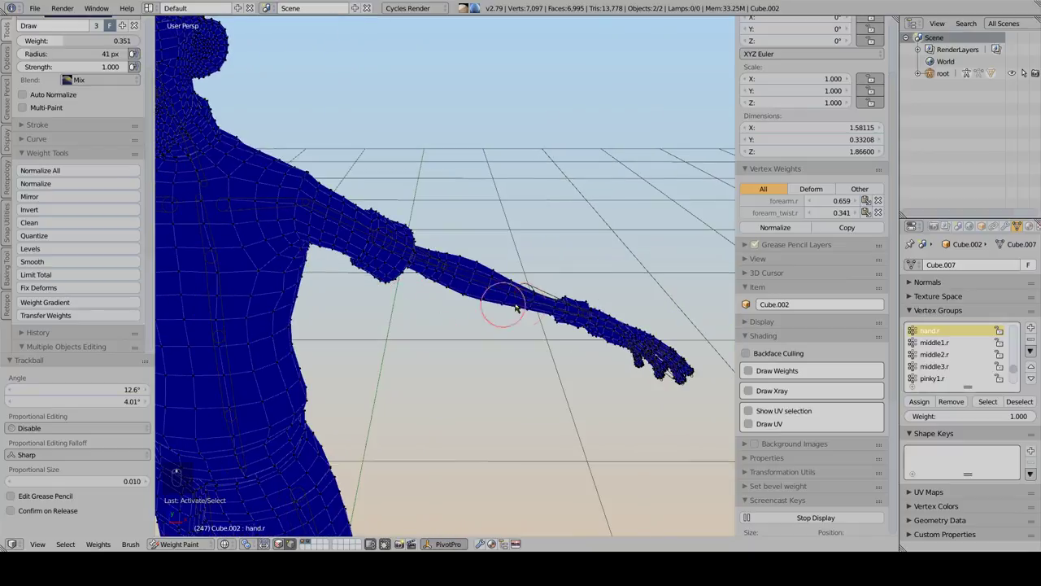
right_click(533, 304)
right_click(542, 309)
middle_drag(502, 317, 486, 308)
ctrl+right_click(531, 309)
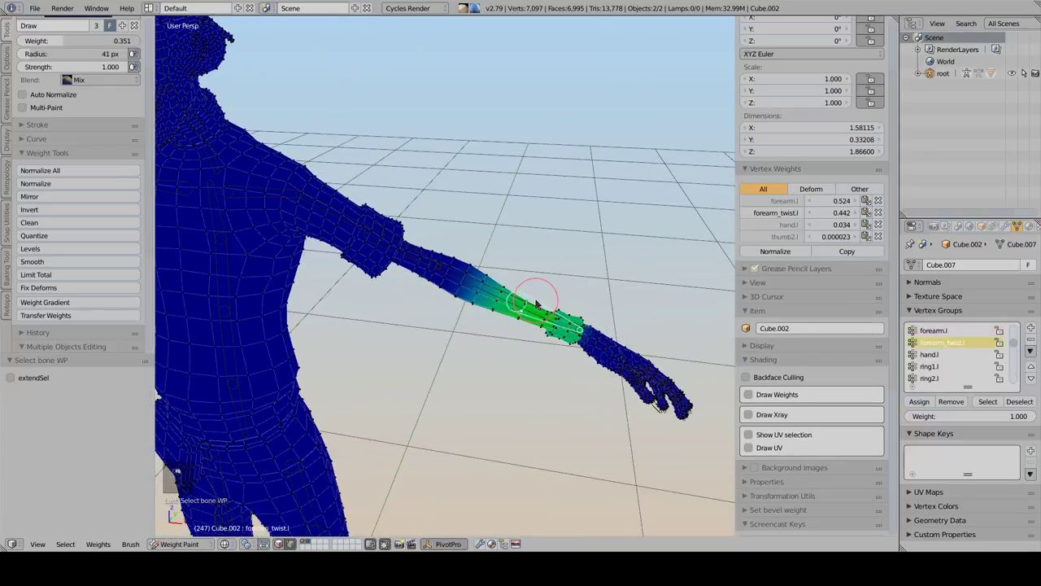
Display the character in solid shading and make the c_jawbone.x bone active
shift+middle_drag(299, 206, 480, 330)
mouse_move(480, 330)
middle_down()
mouse_move(447, 288)
mouse_move(382, 301)
middle_up()
key(z)
ctrl+right_click(364, 286)
scroll(390, 303, up, 3)
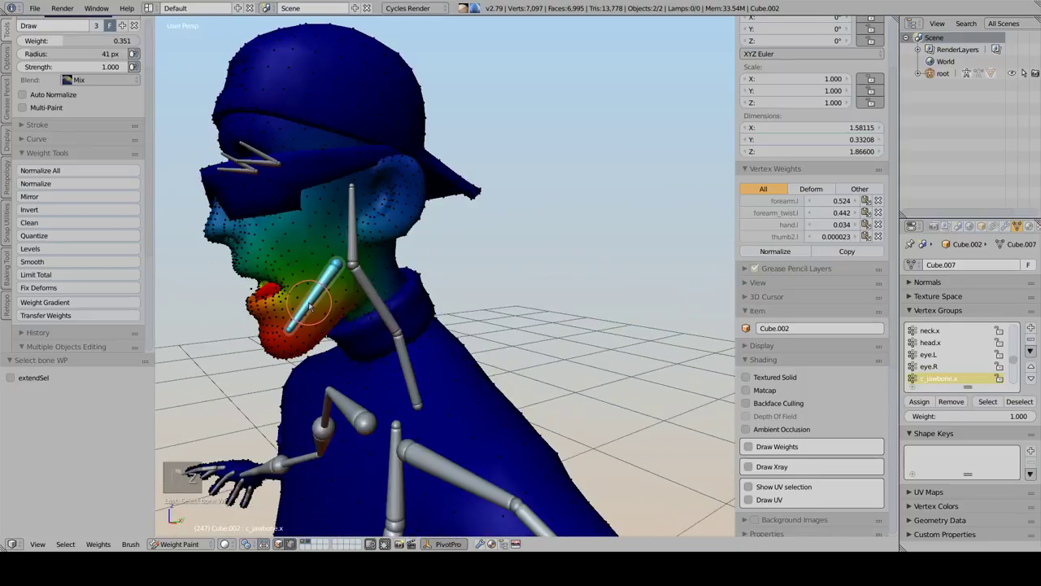
Select a chin vertex, extend the selection to all linked head vertices, and frame them in the view
right_click(309, 303)
right_click(293, 330)
right_click(272, 353)
key(ctrl+l)
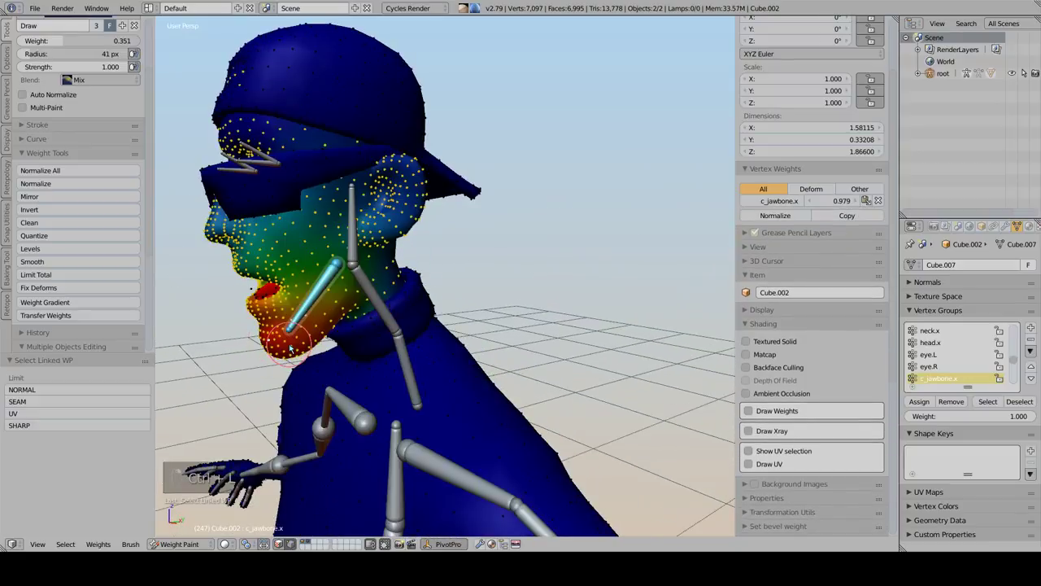
key(KP_Decimal)
scroll(286, 344, down, 4)
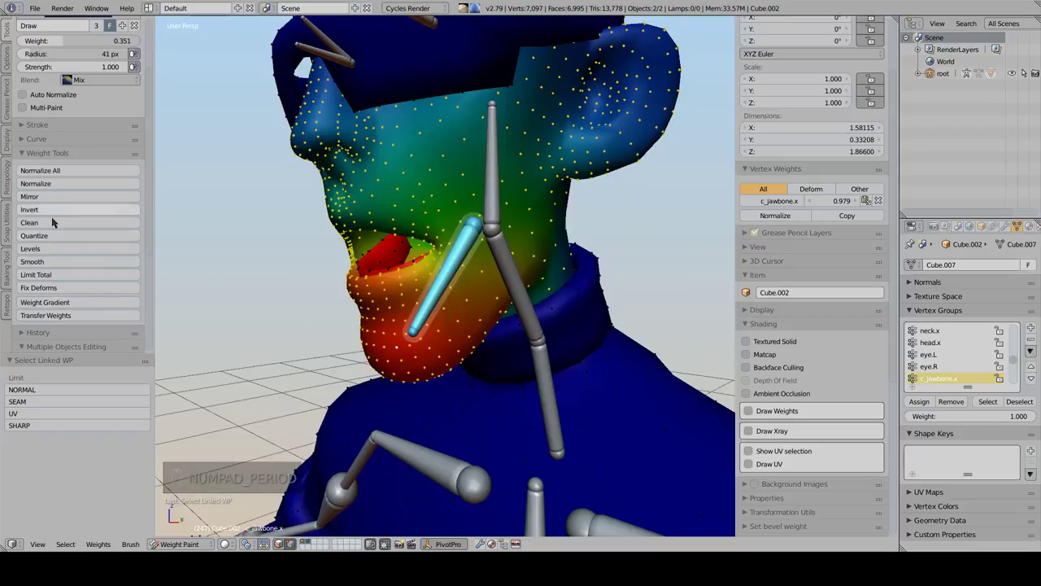
key(ctrl+x)
click(310, 291)
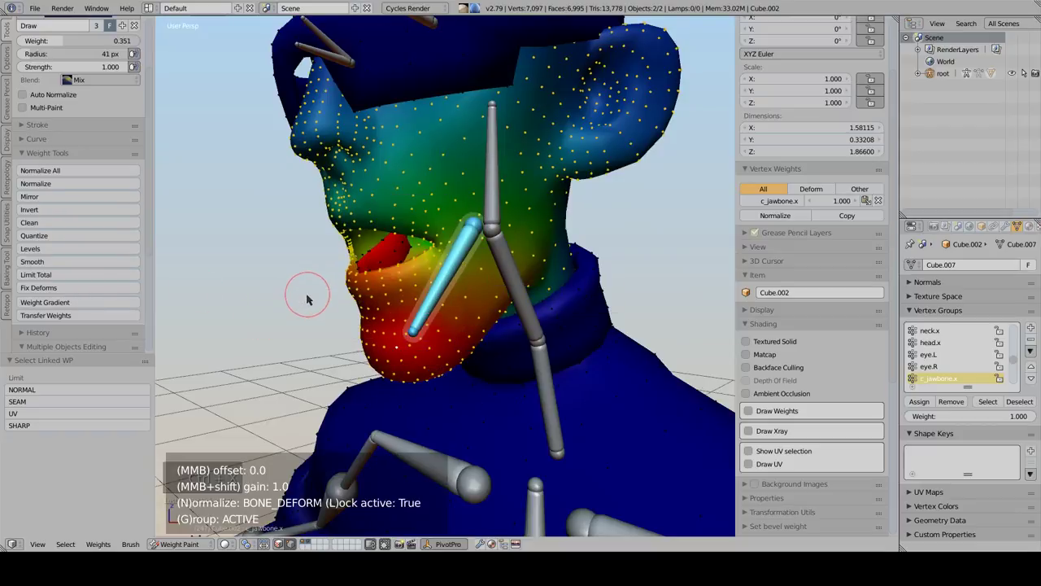
click(391, 334)
scroll(501, 306, down, 2)
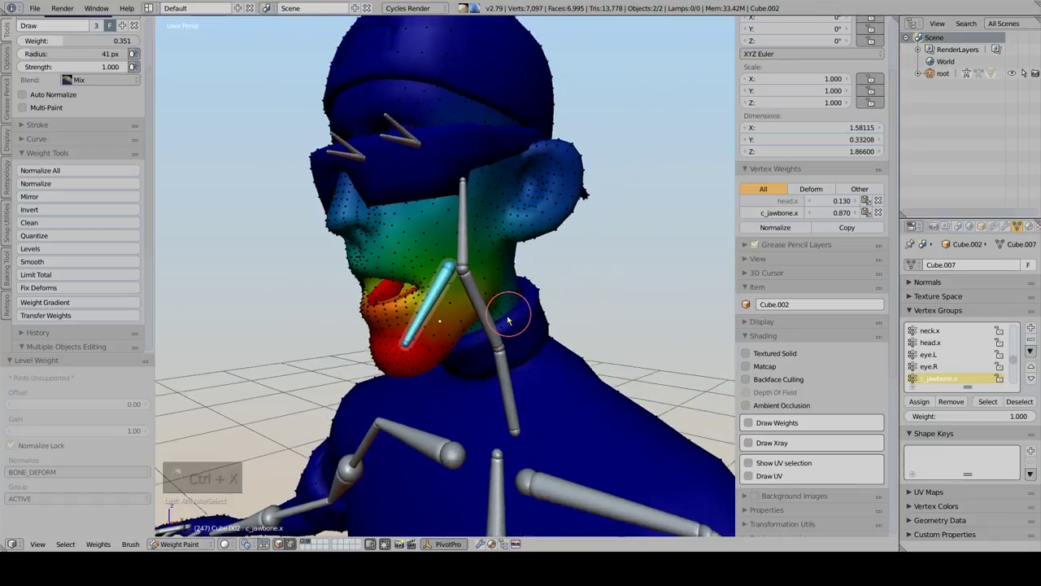
key(ctrl+z)
Run Level Weight on the selected head vertices for c_jawbone.x, lowering the offset to -0.4 and raising it back to 0
key(ctrl+x)
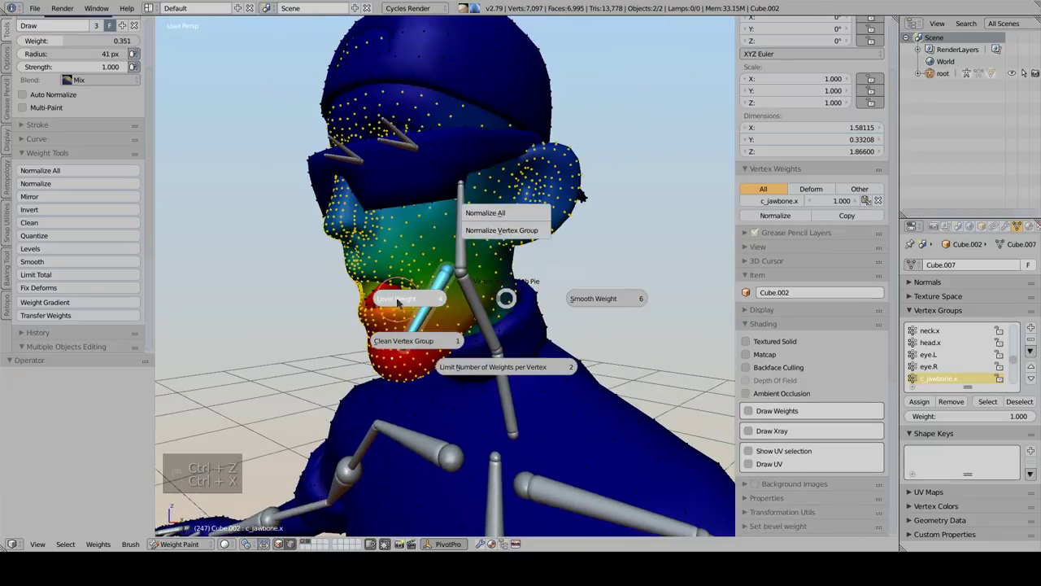
click(408, 301)
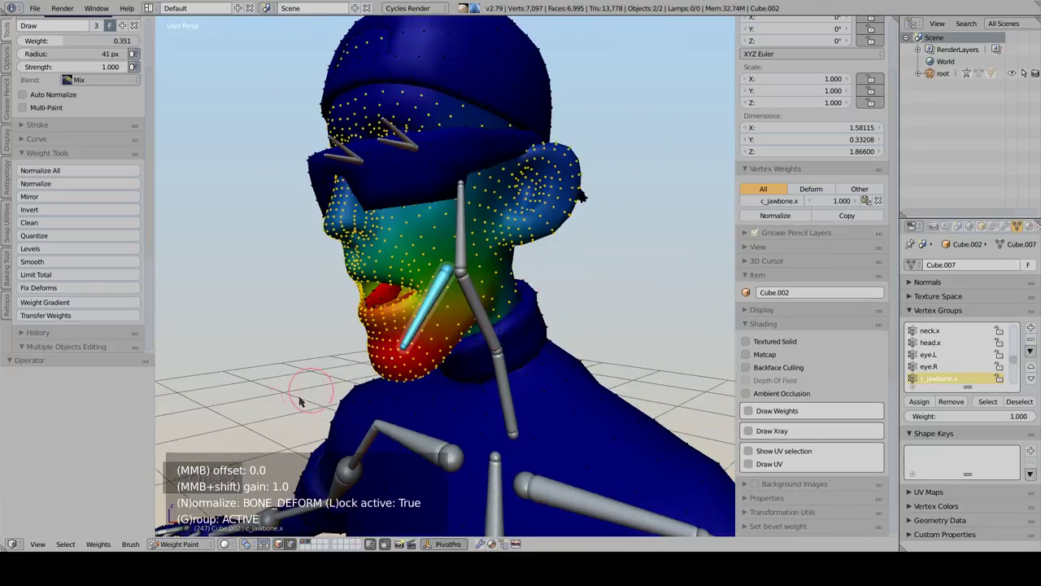
scroll(497, 338, down, 4)
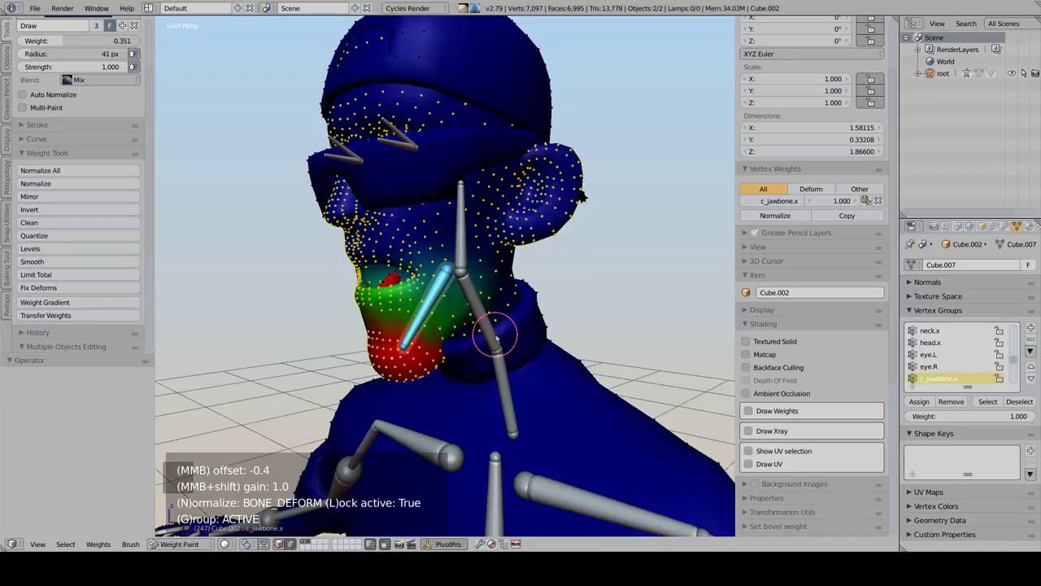
scroll(496, 337, up, 1)
scroll(493, 332, up, 2)
scroll(492, 333, down, 2)
scroll(493, 333, up, 1)
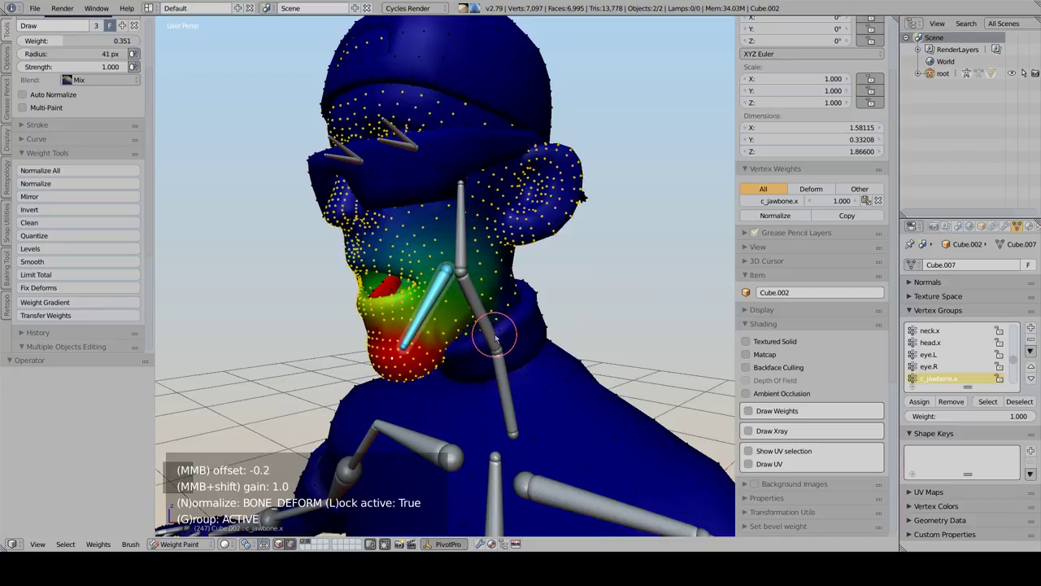
scroll(493, 333, up, 2)
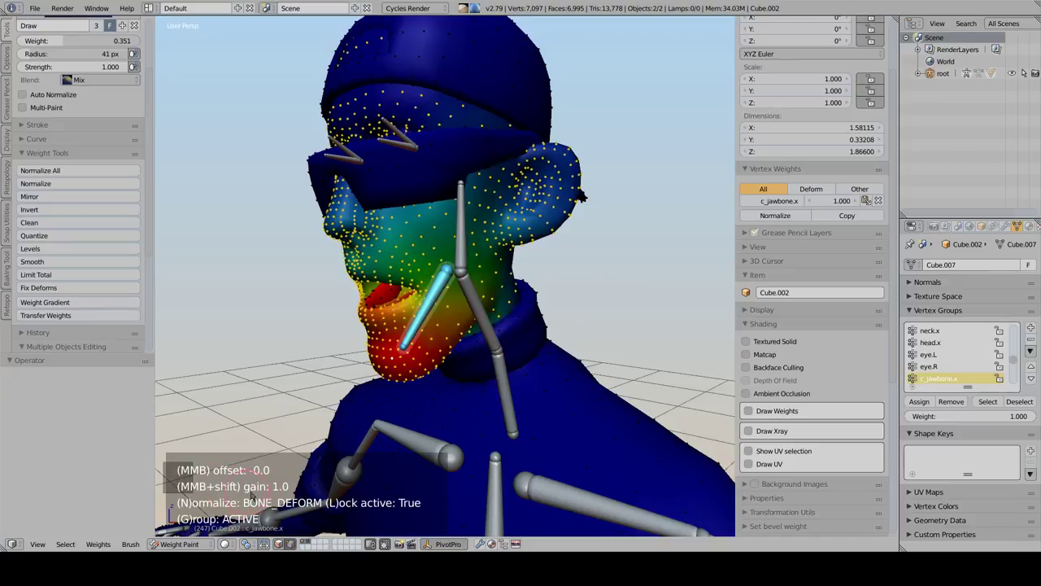
Raise the Level Weight gain to 1.6 and bring it back to 1.4
shift+scroll(481, 346, up, 3)
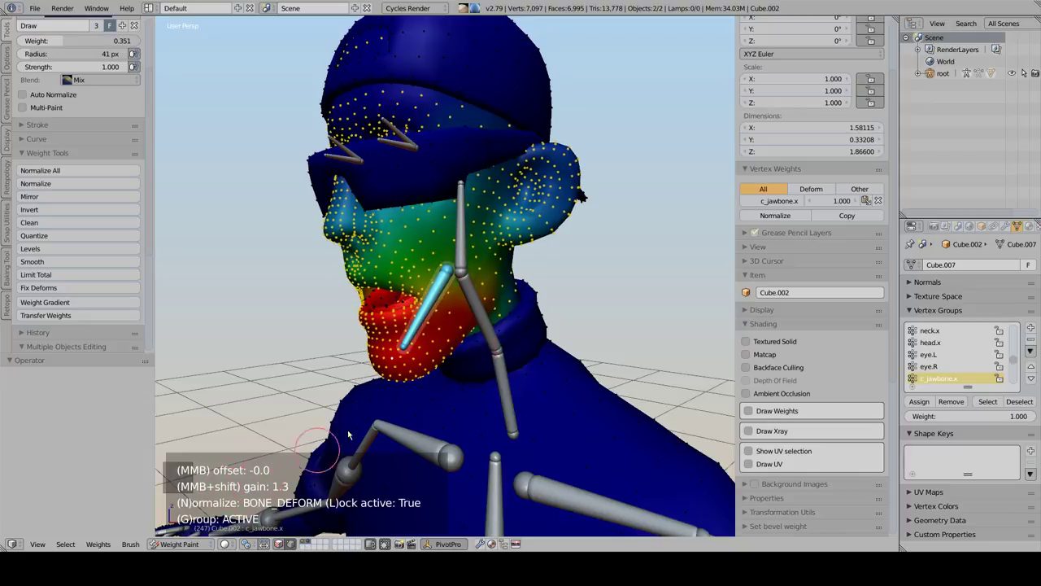
shift+scroll(471, 340, up, 2)
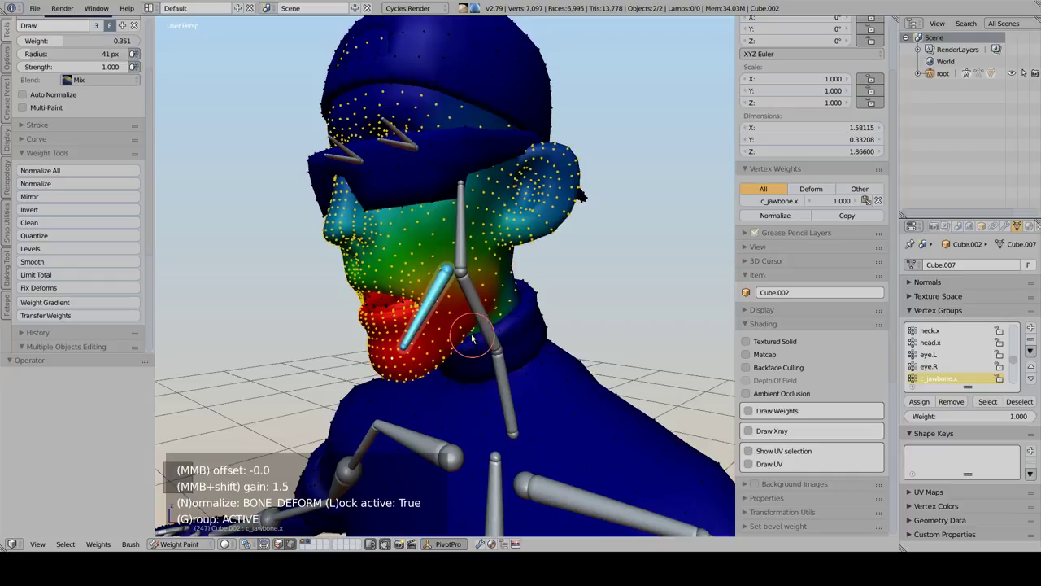
shift+scroll(466, 340, up, 1)
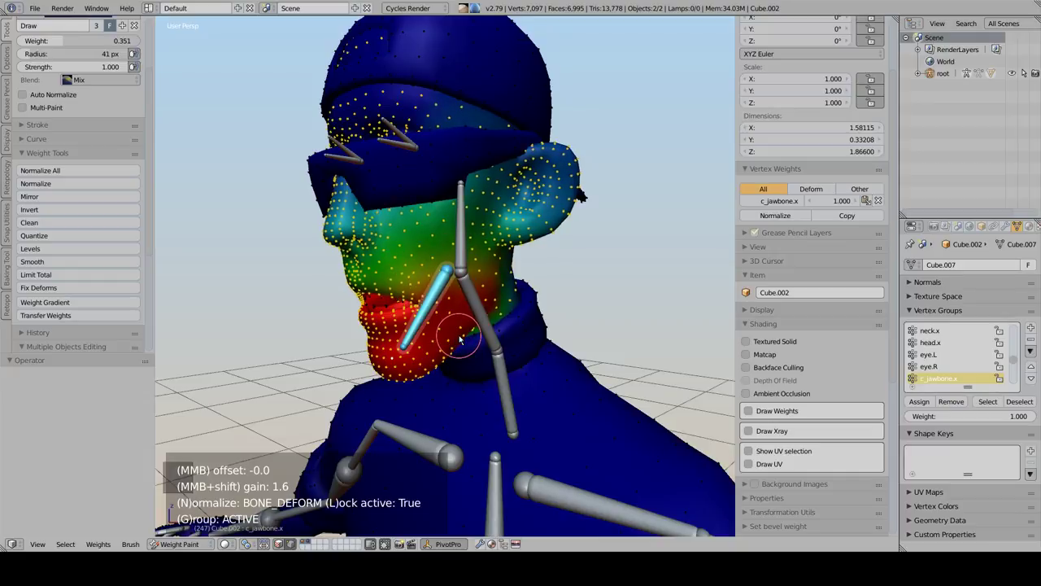
shift+scroll(458, 343, down, 4)
shift+scroll(455, 348, up, 2)
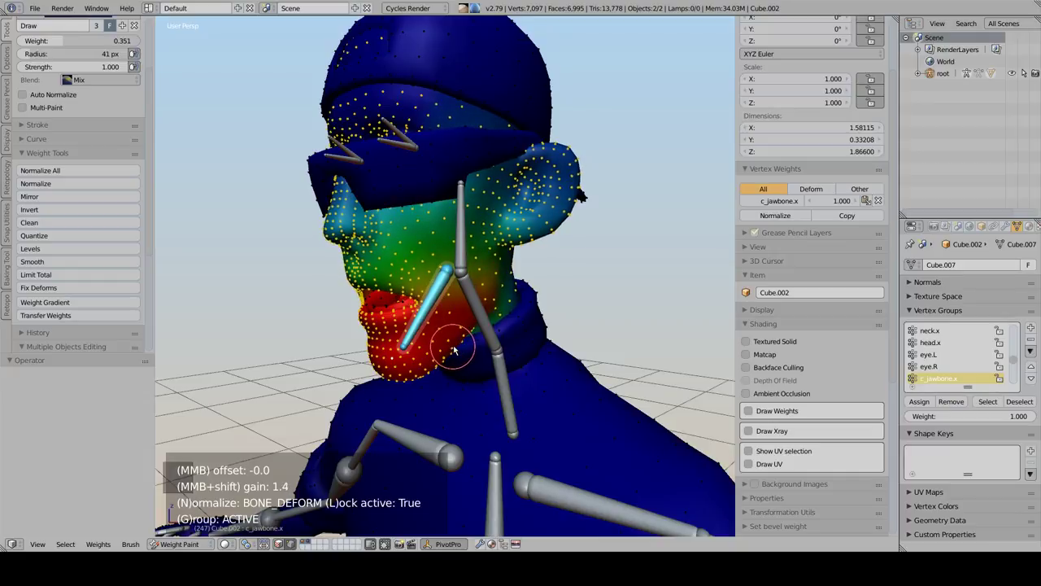
Adjust the jaw weight levels to an offset of -0.1 and a gain of 1.3
scroll(393, 360, down, 4)
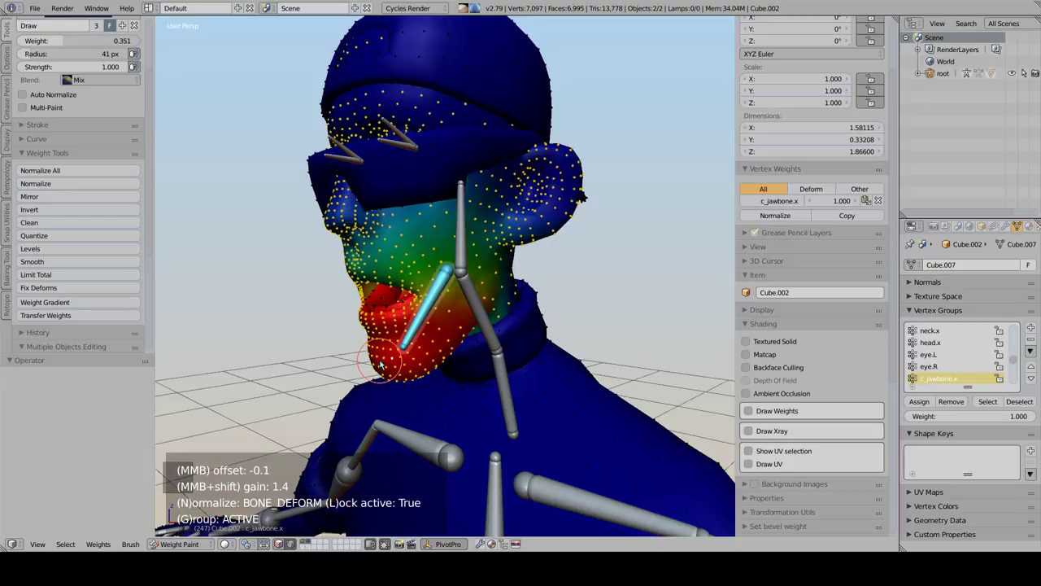
scroll(393, 360, up, 2)
scroll(393, 361, up, 1)
shift+scroll(404, 363, down, 3)
shift+scroll(404, 363, up, 2)
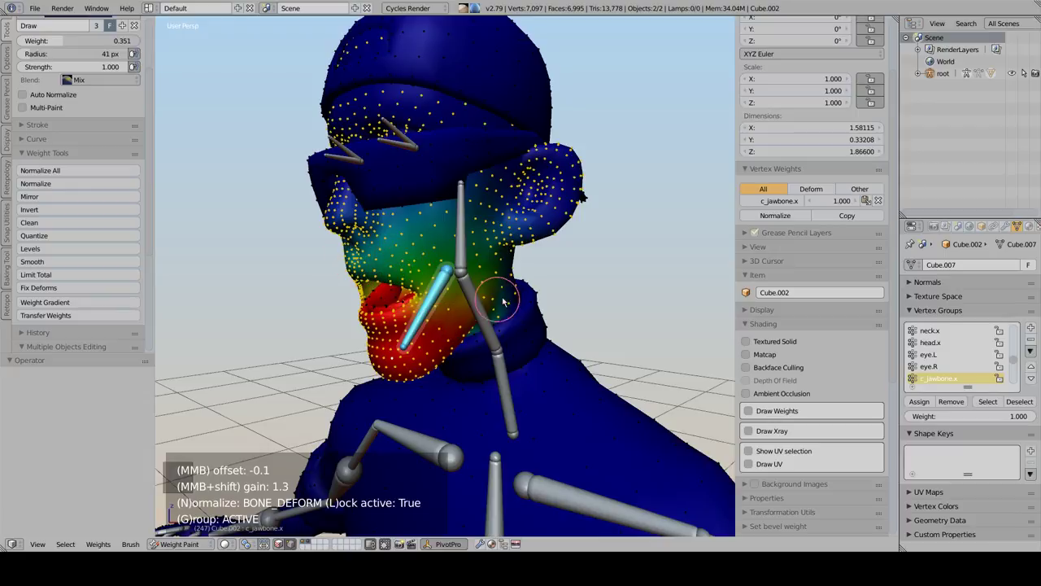
Set the Level Weight offset to -0.3 and the gain to 1.6, and apply it to the jaw weights
scroll(487, 301, down, 1)
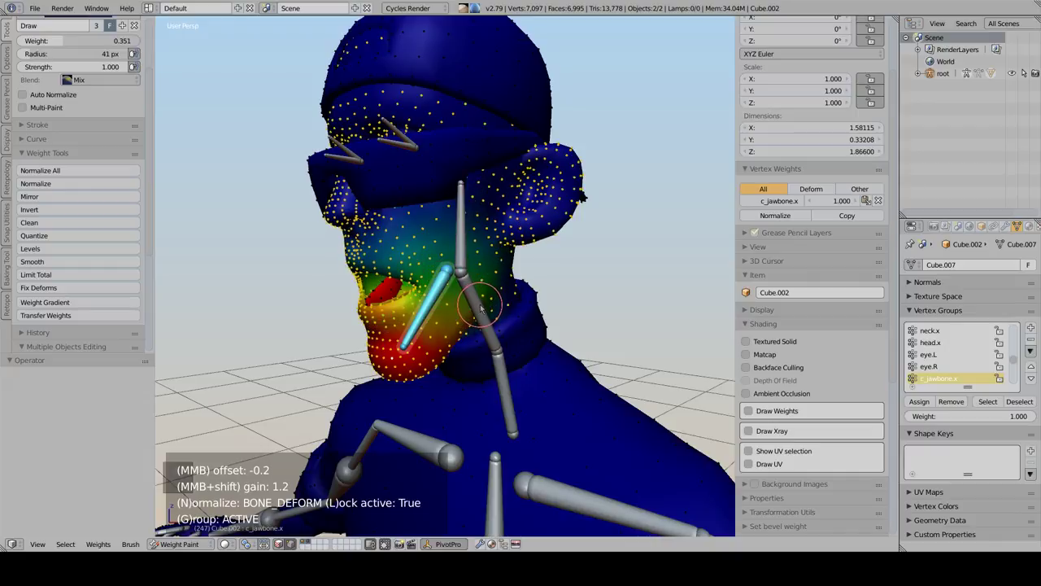
shift+scroll(485, 308, up, 3)
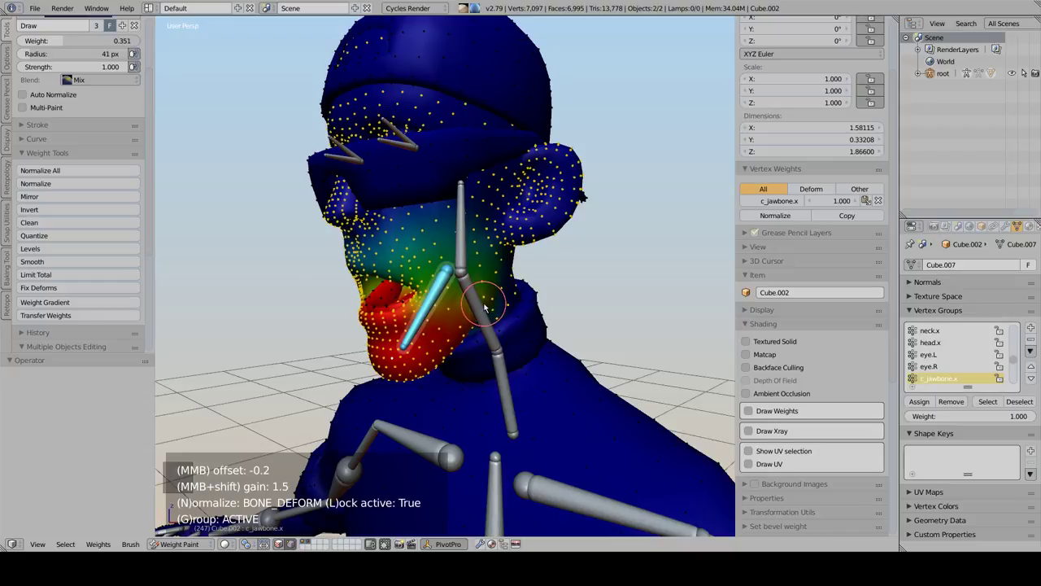
shift+scroll(486, 307, up, 1)
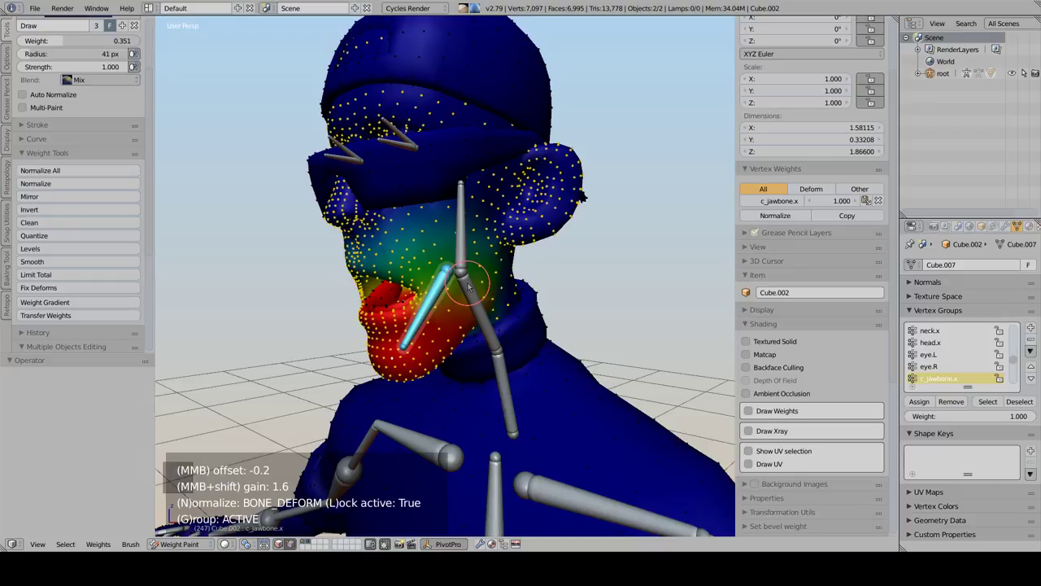
scroll(470, 286, down, 2)
scroll(470, 286, up, 1)
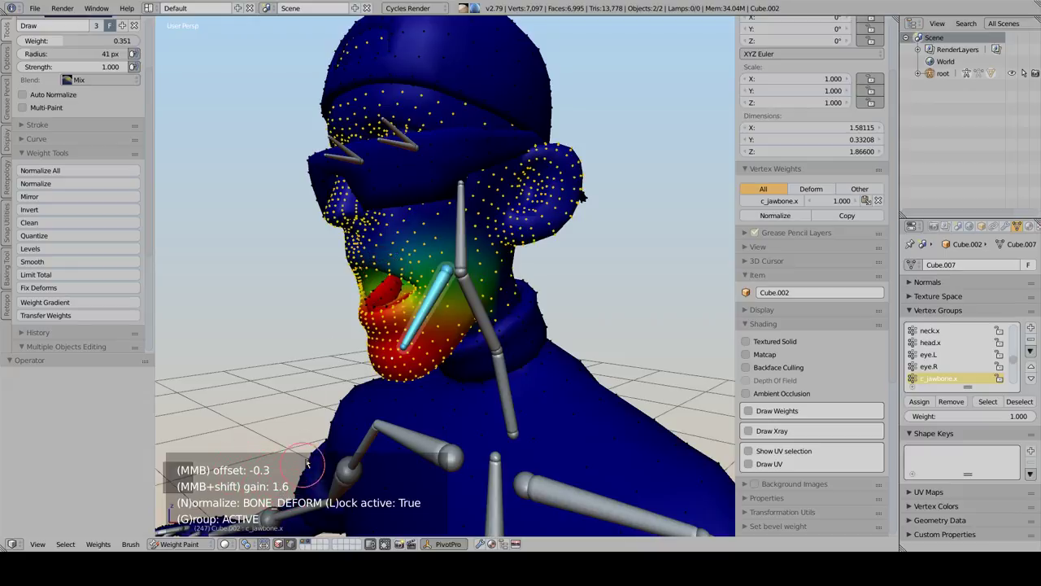
click(353, 298)
Rotate the c_jawbone.x bone by about -4.84° around the global X axis
middle_drag(353, 298, 421, 329)
scroll(464, 282, up, 1)
key(r)
key(z)
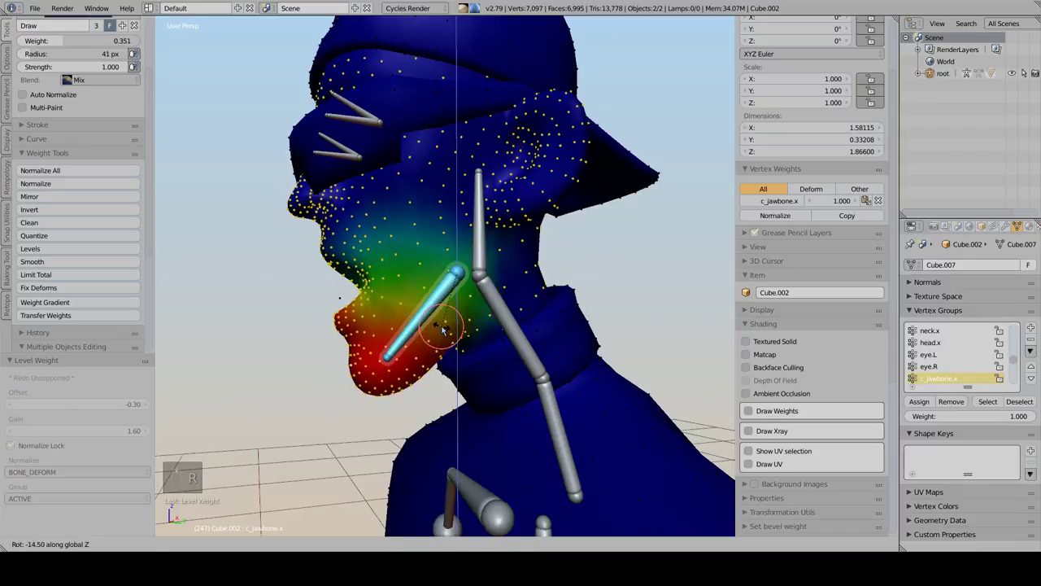
key(x)
click(498, 310)
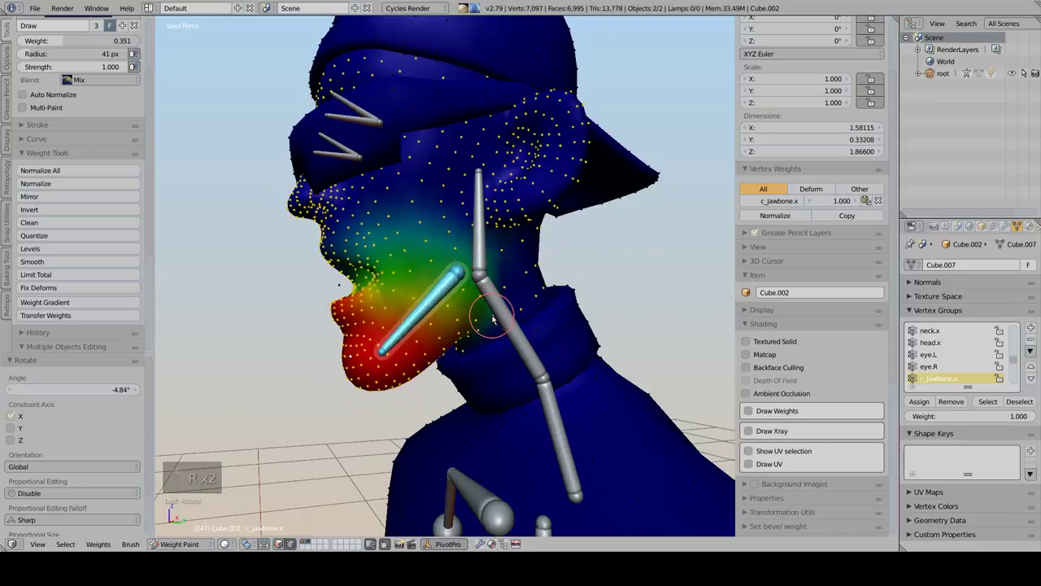